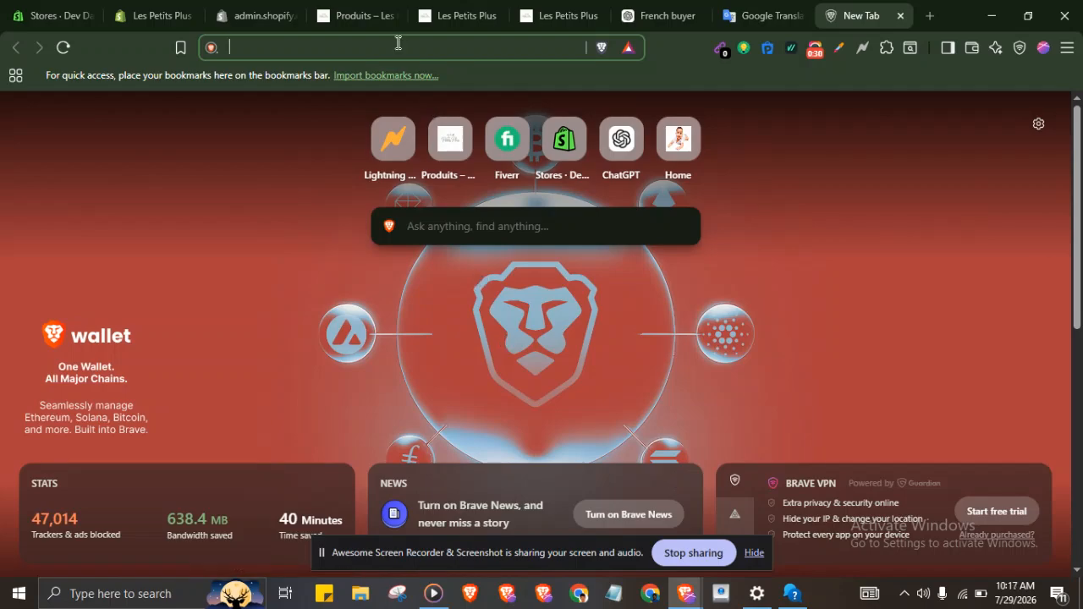
type("tinyr")
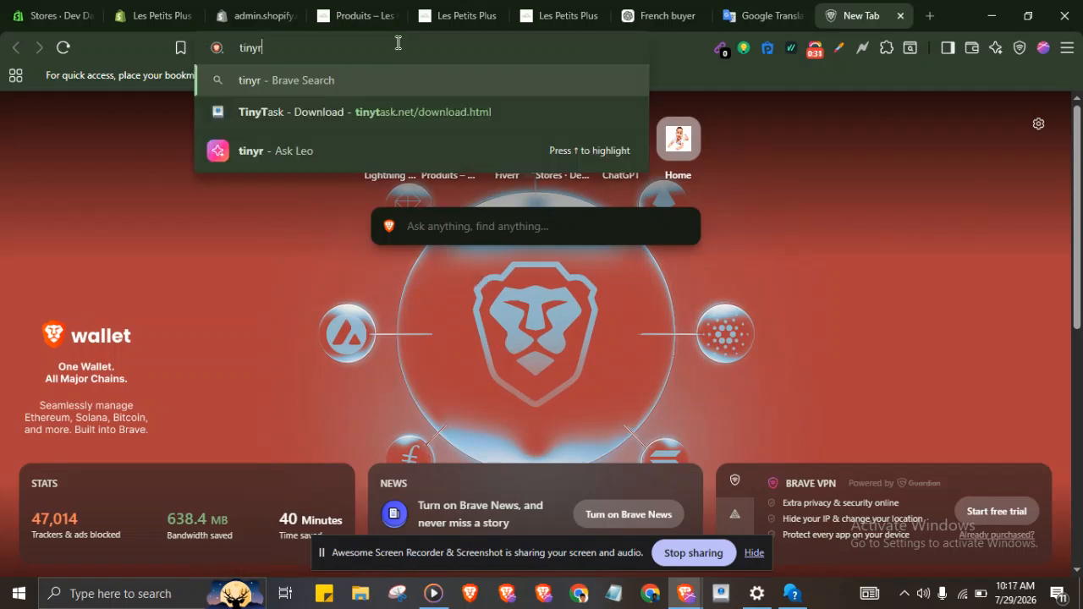
type("=")
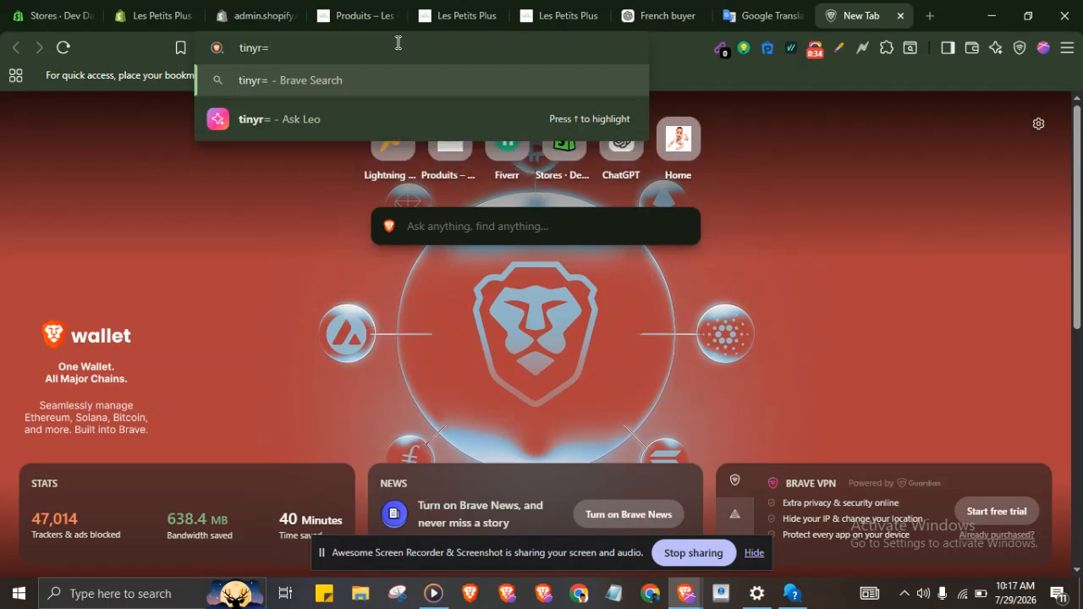
key("BackSpace")
key("BackSpace")
type("task")
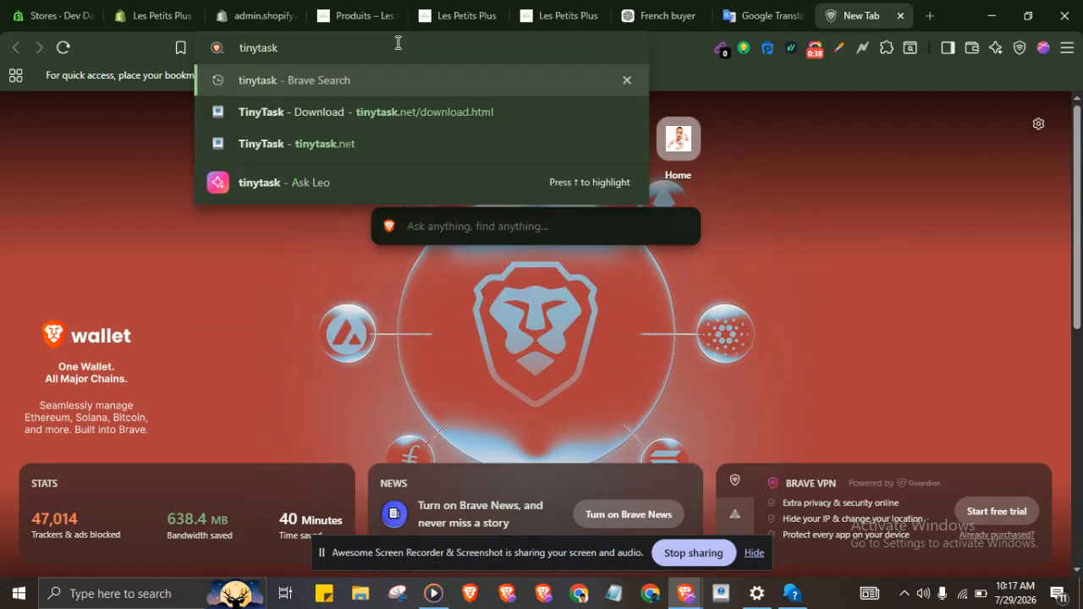
key("BackSpace")
key("BackSpace")
key("BackSpace")
key("BackSpace")
key("BackSpace")
key("BackSpace")
key("BackSpace")
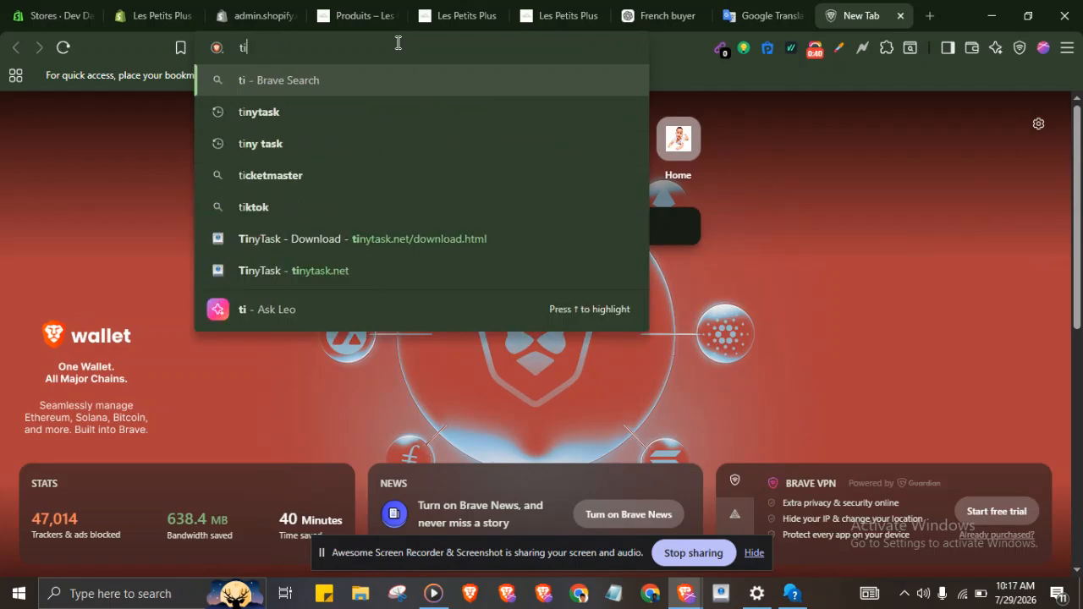
key("BackSpace")
type("ligh")
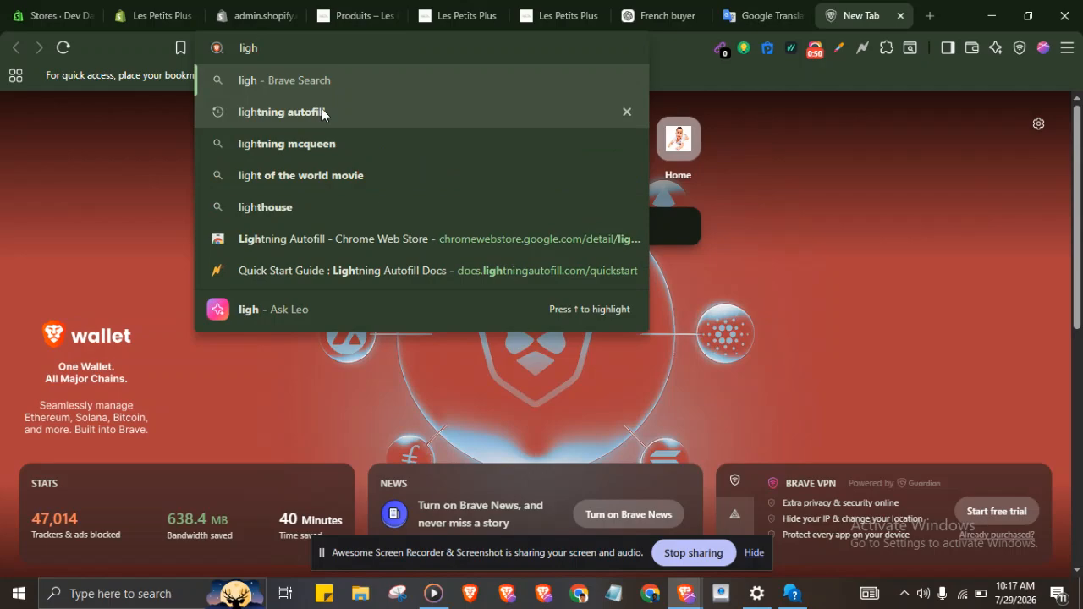
double_click(332, 44)
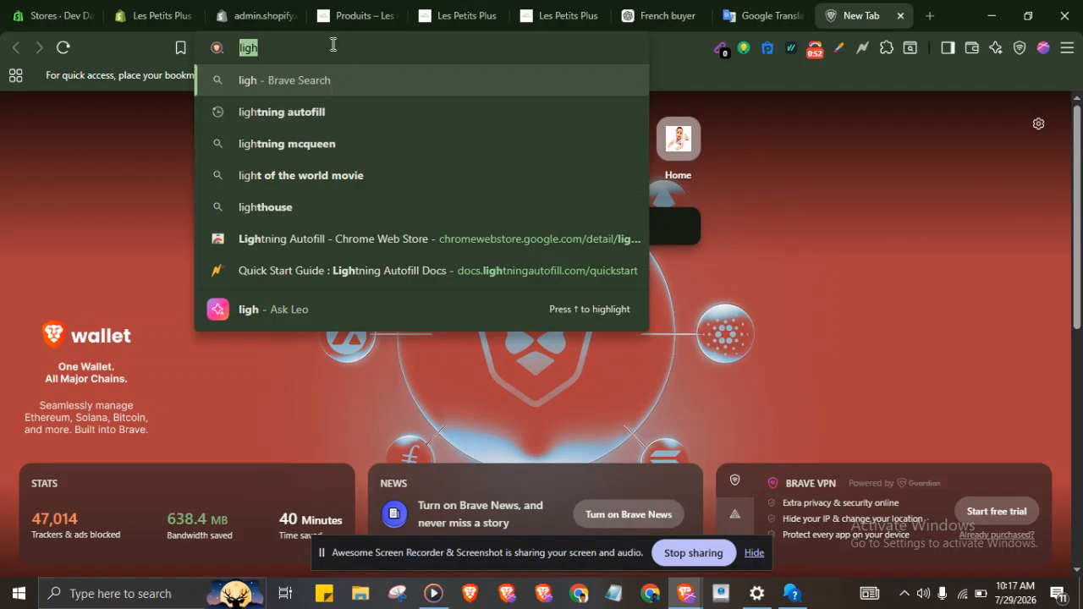
type("notp")
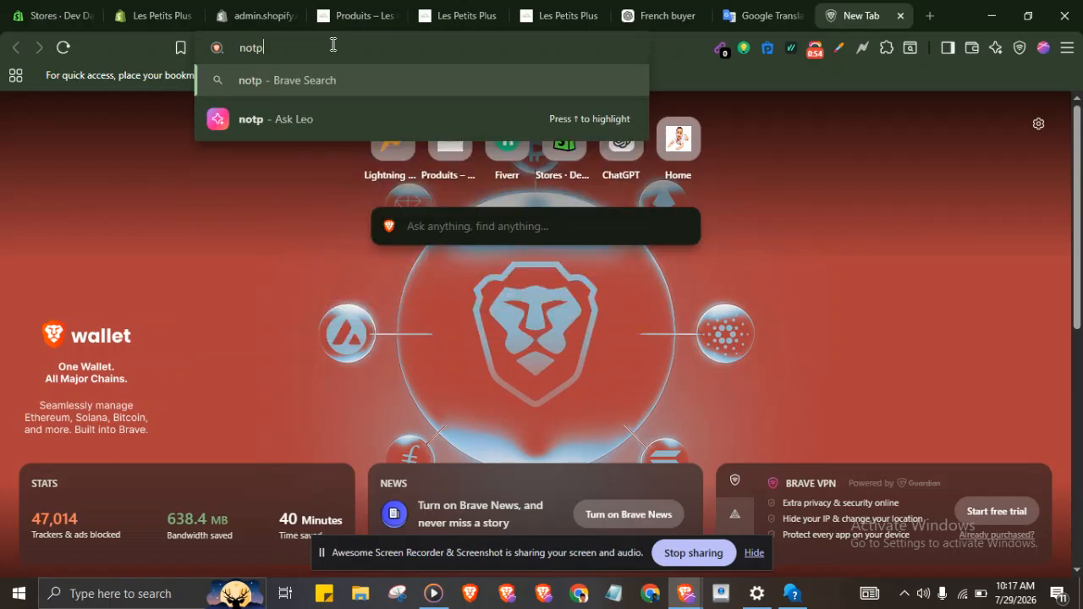
type("ad")
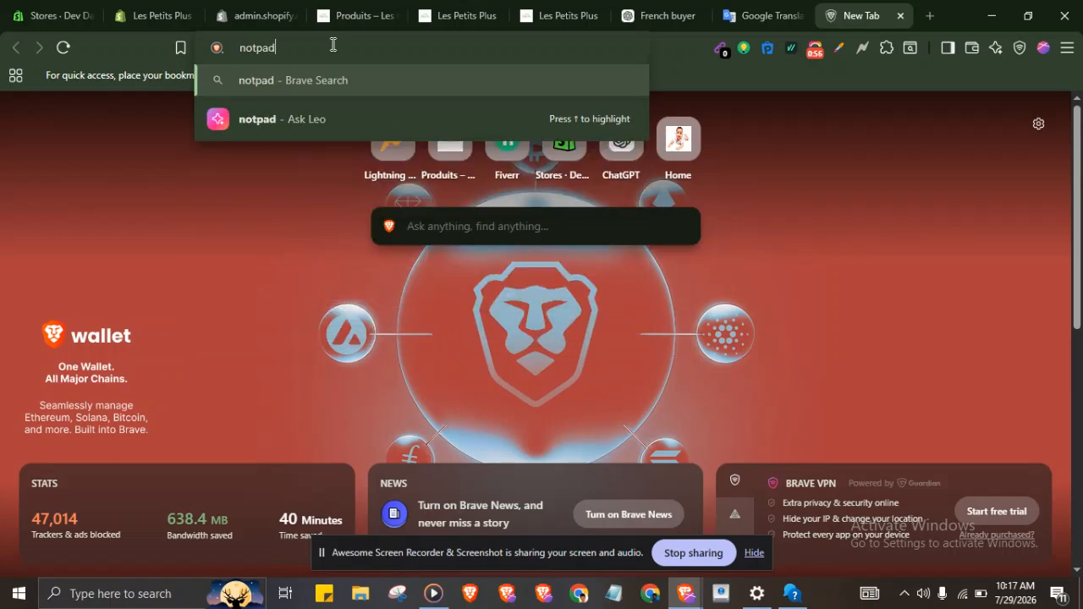
left_click(258, 48)
type("e")
key("End")
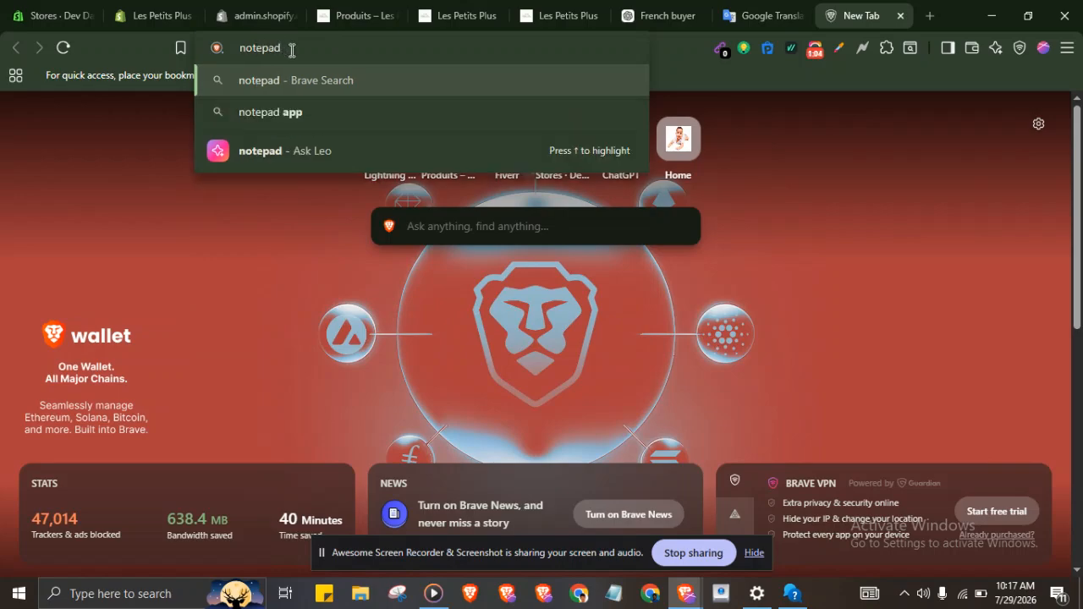
key("BackSpace")
key("BackSpace")
key("BackSpace")
key("BackSpace")
key("BackSpace")
key("BackSpace")
key("BackSpace")
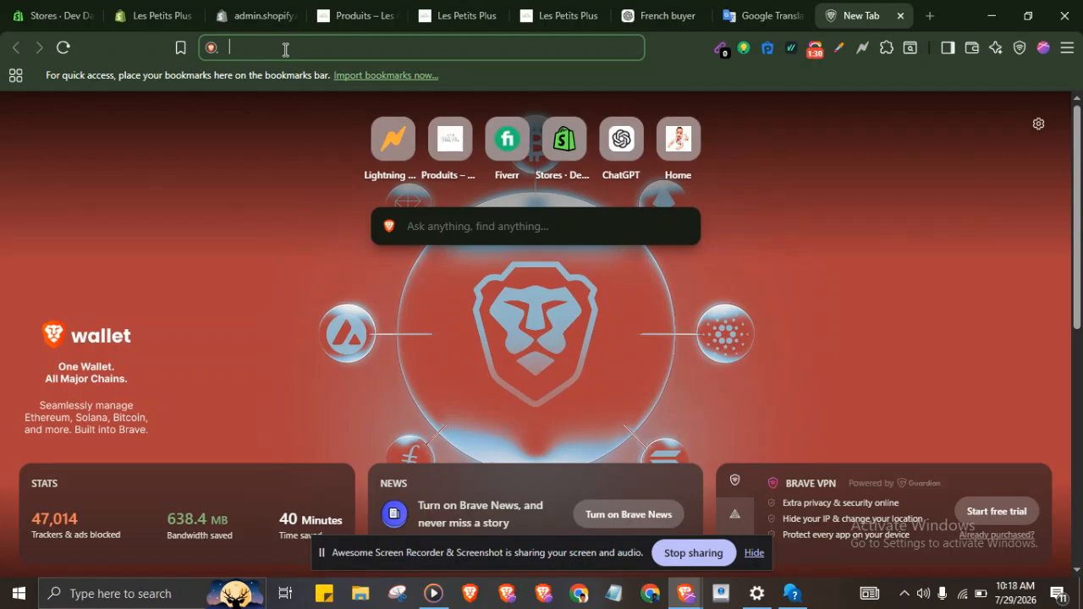
Search the web for tinytask and open the official TinyTask website at tinytask.net.
type("tinay")
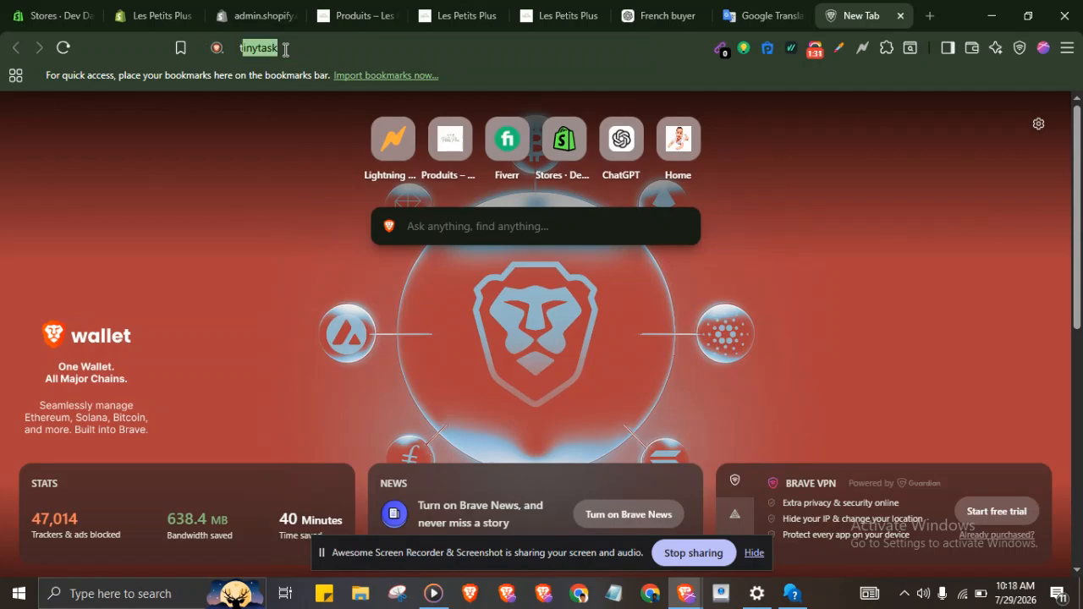
key("BackSpace")
key("BackSpace")
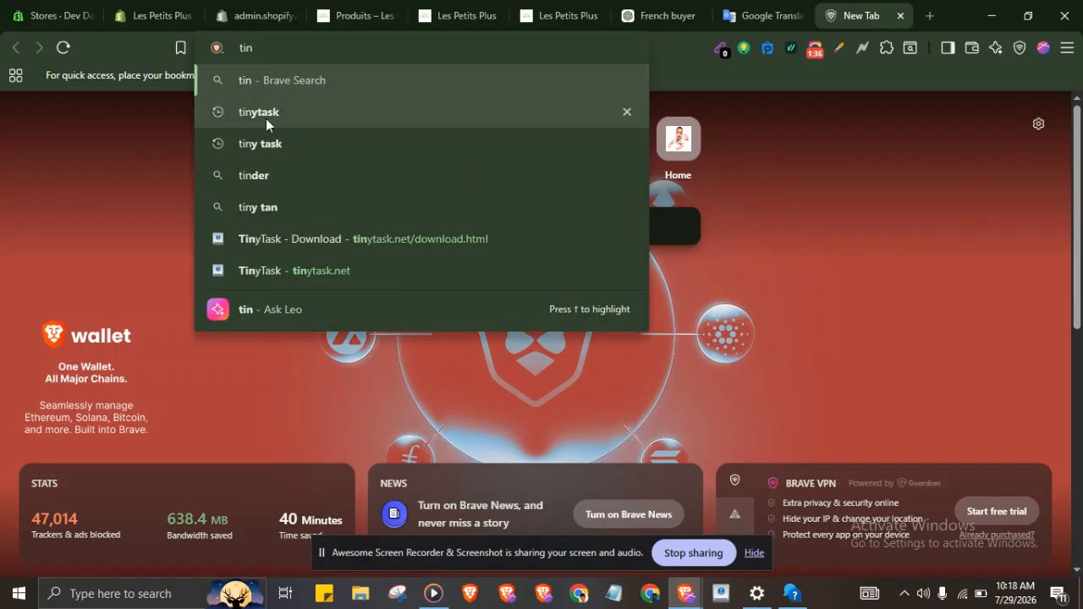
left_click(265, 118)
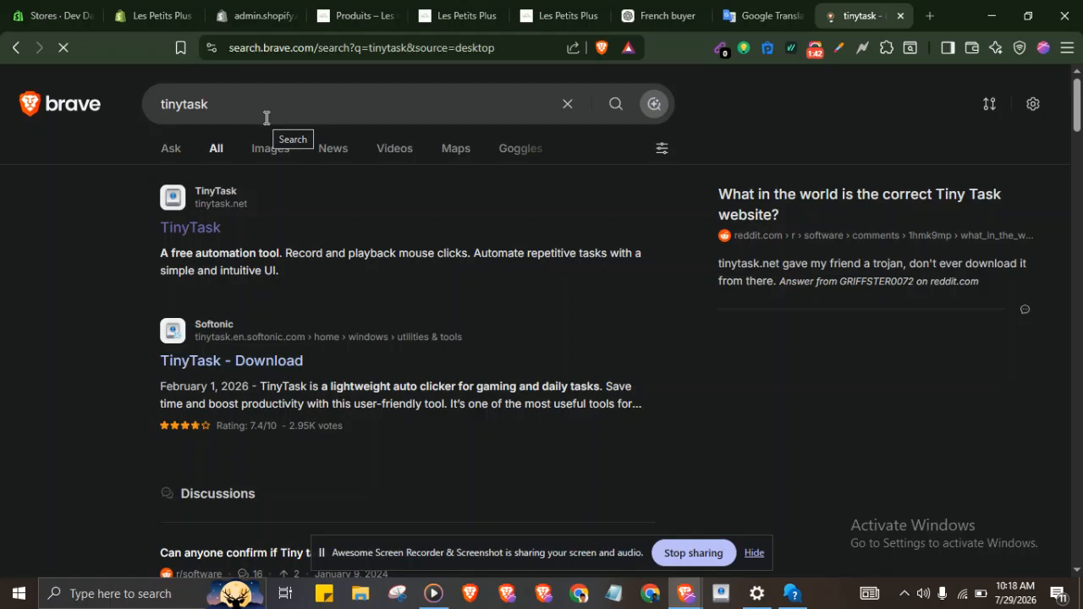
left_click(193, 227)
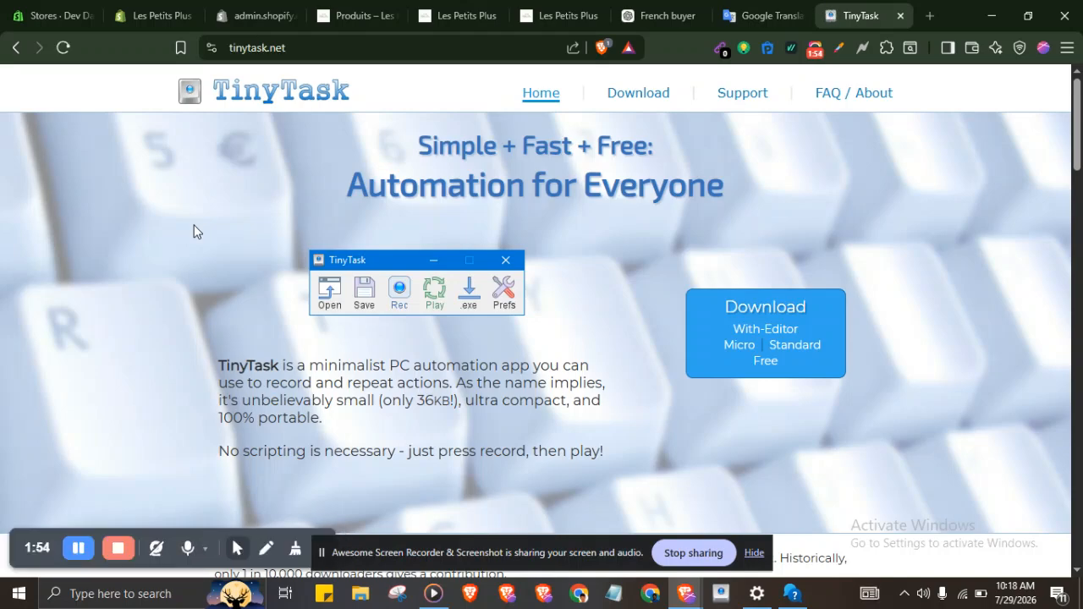
Open TinyTask's download page and start the exe download of version 1.77, cancelling the save.
left_click(637, 99)
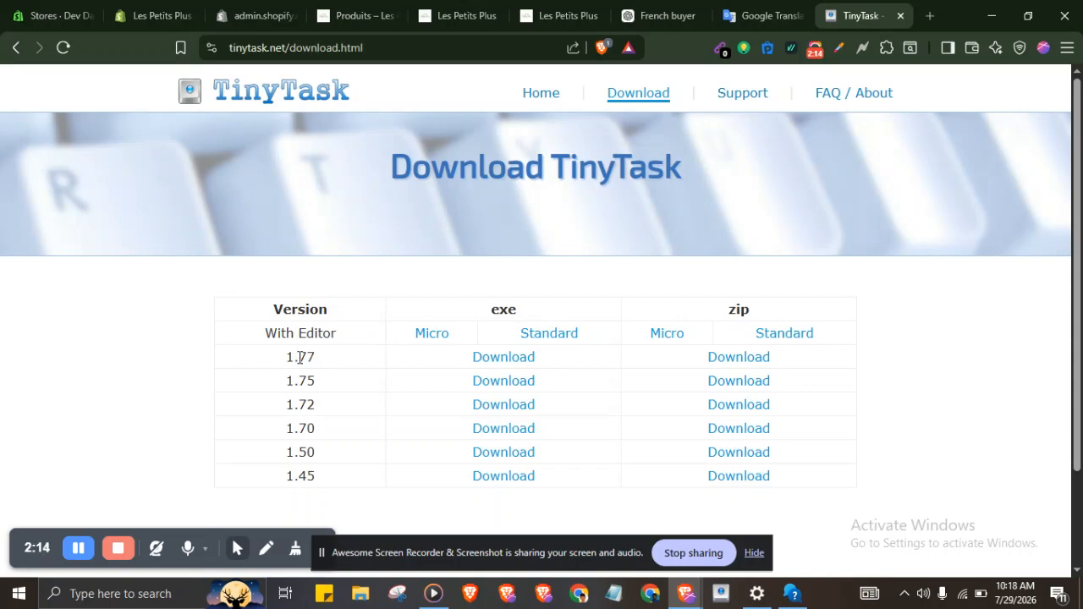
left_click(489, 358)
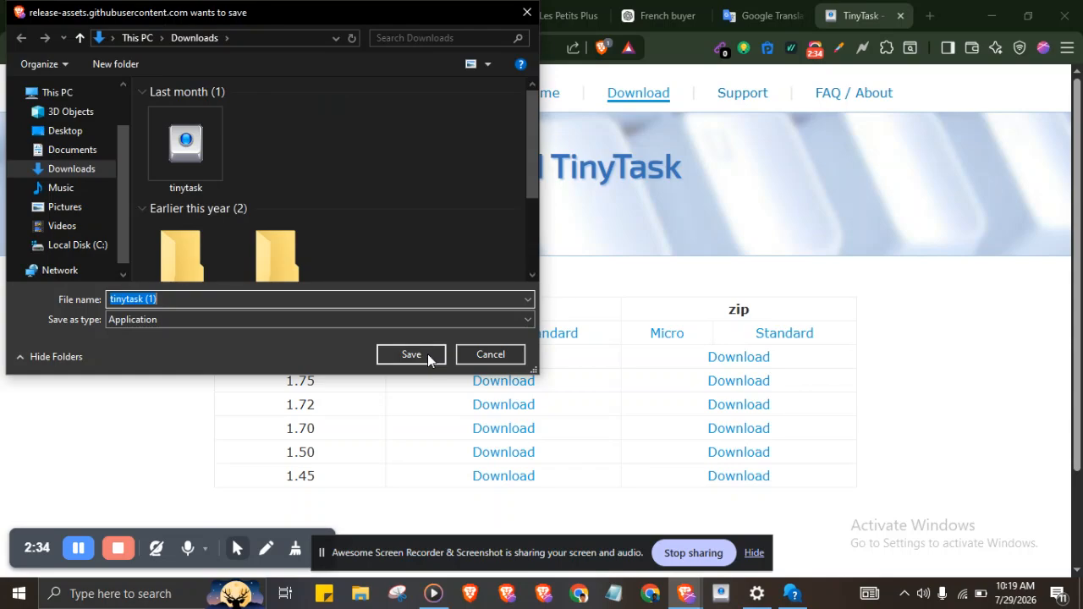
left_click(488, 355)
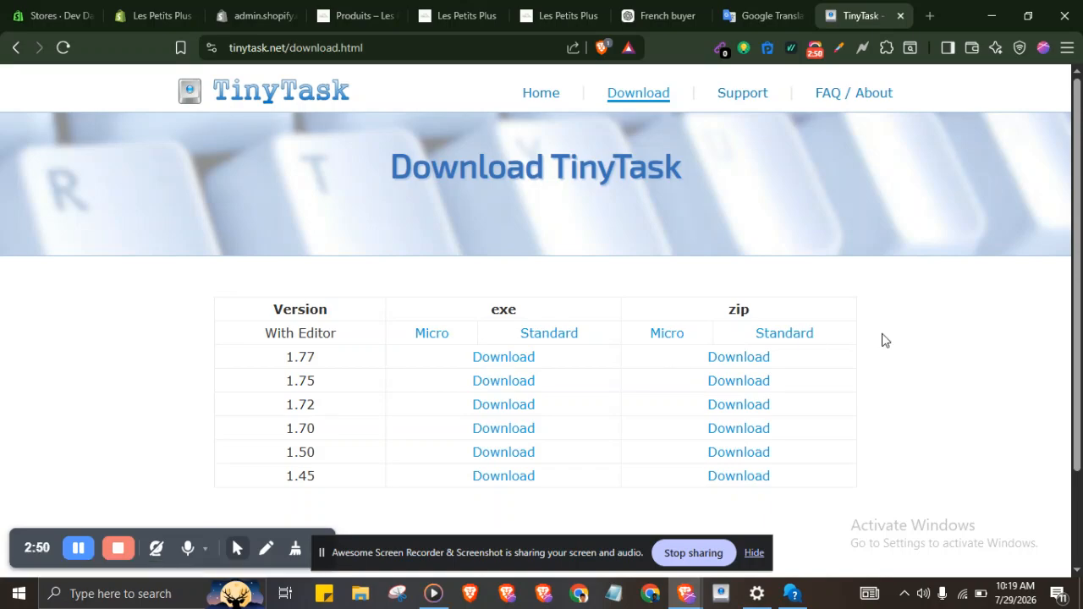
Search the web for lightning autofill and open the extension's Chrome Web Store page.
left_click(413, 41)
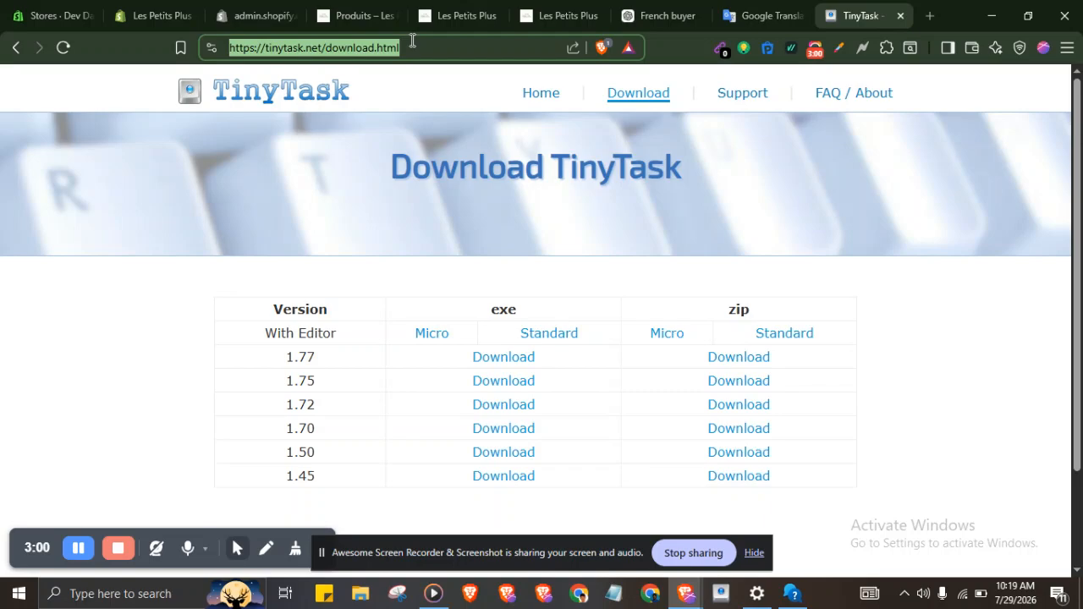
type("li")
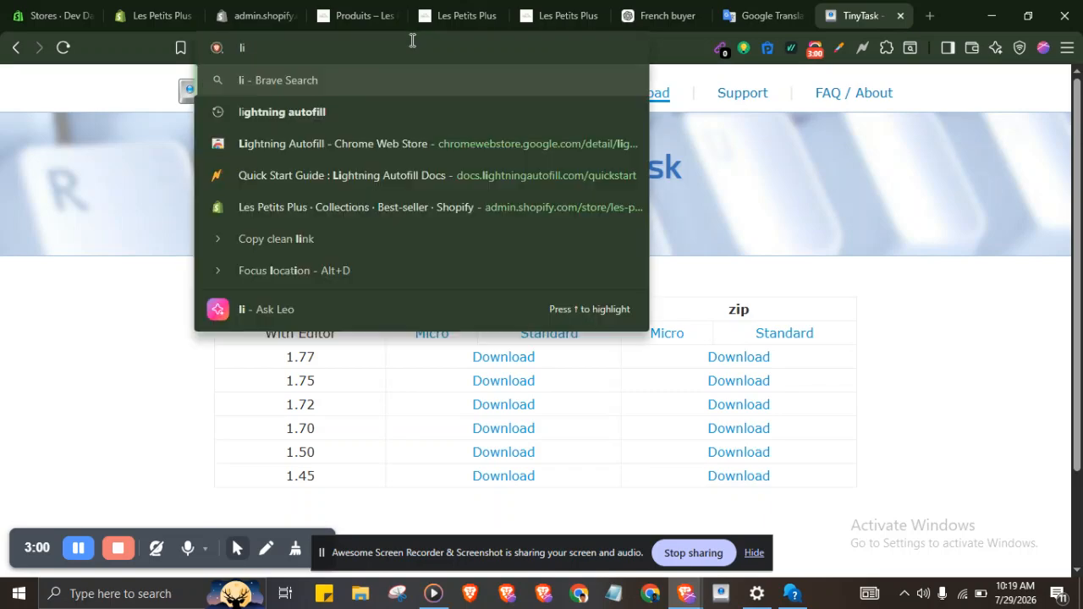
left_click(273, 115)
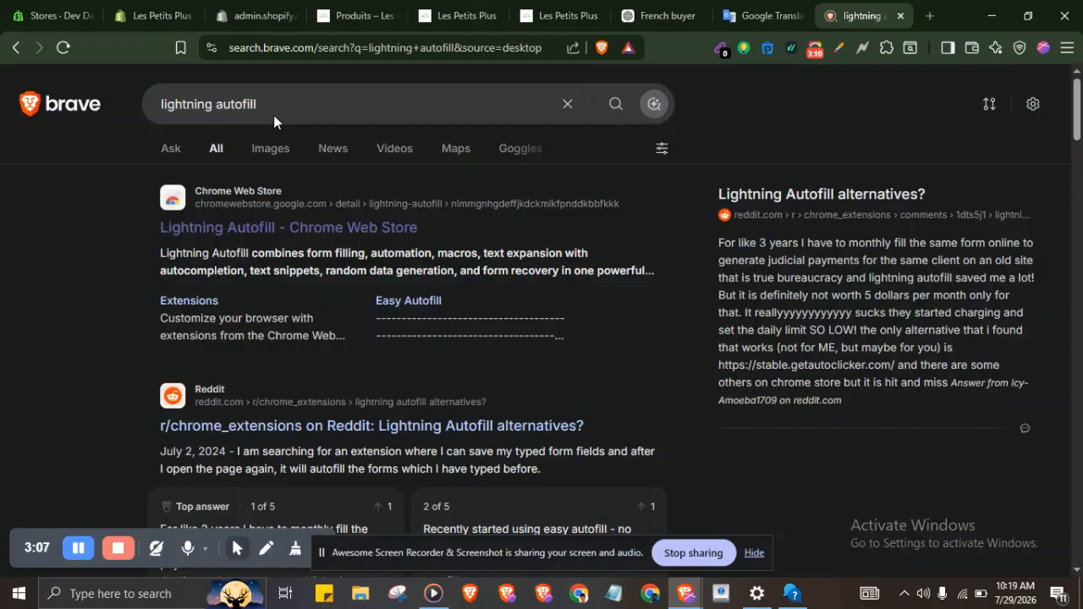
left_click(218, 240)
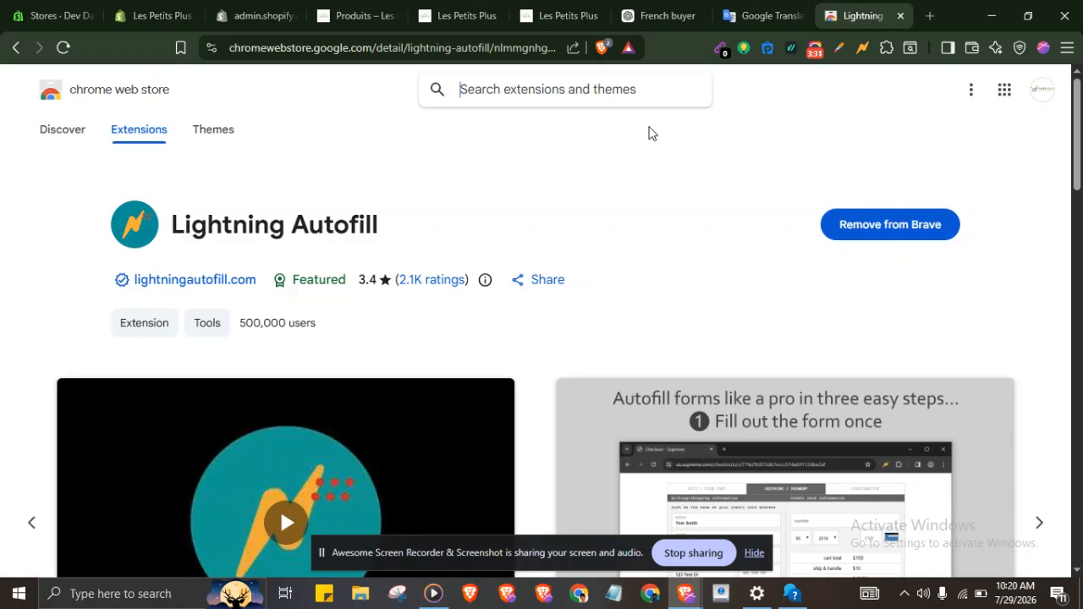
Remove the installed Lightning Autofill extension from Brave.
left_click(884, 49)
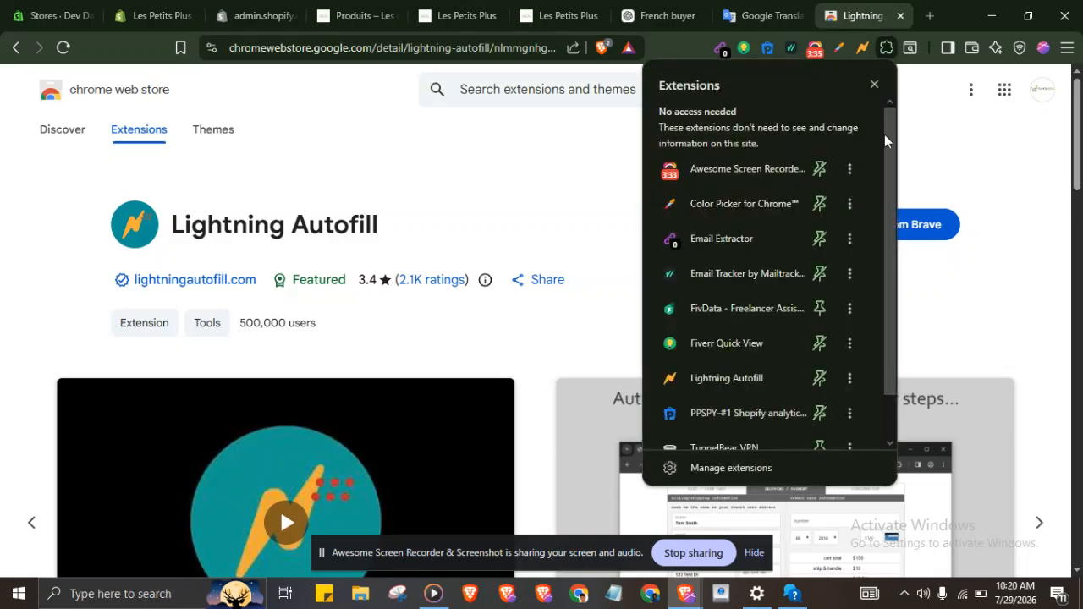
left_click(919, 113)
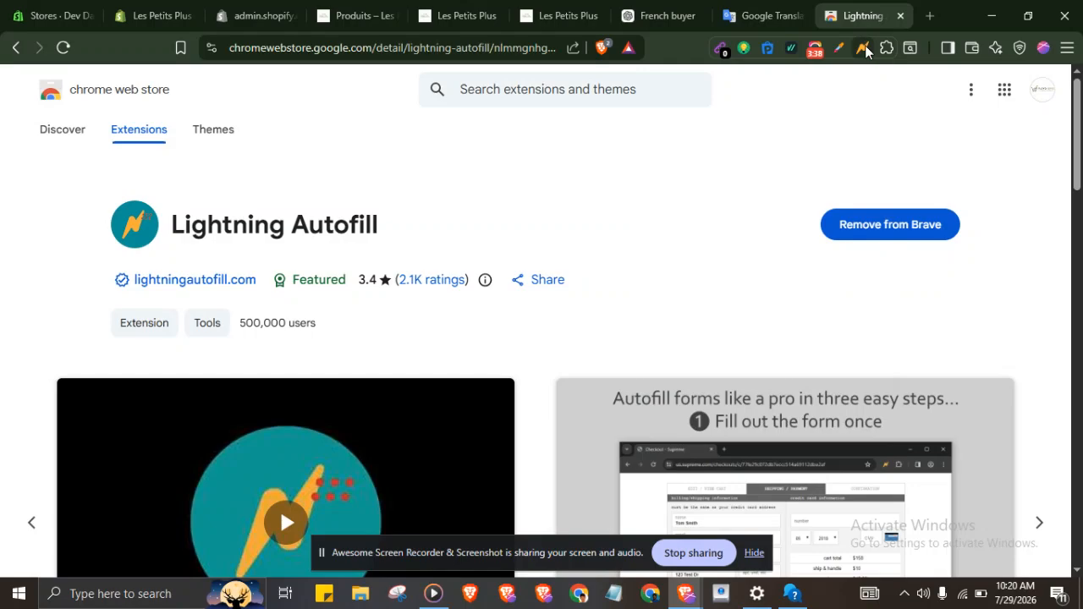
left_click(884, 51)
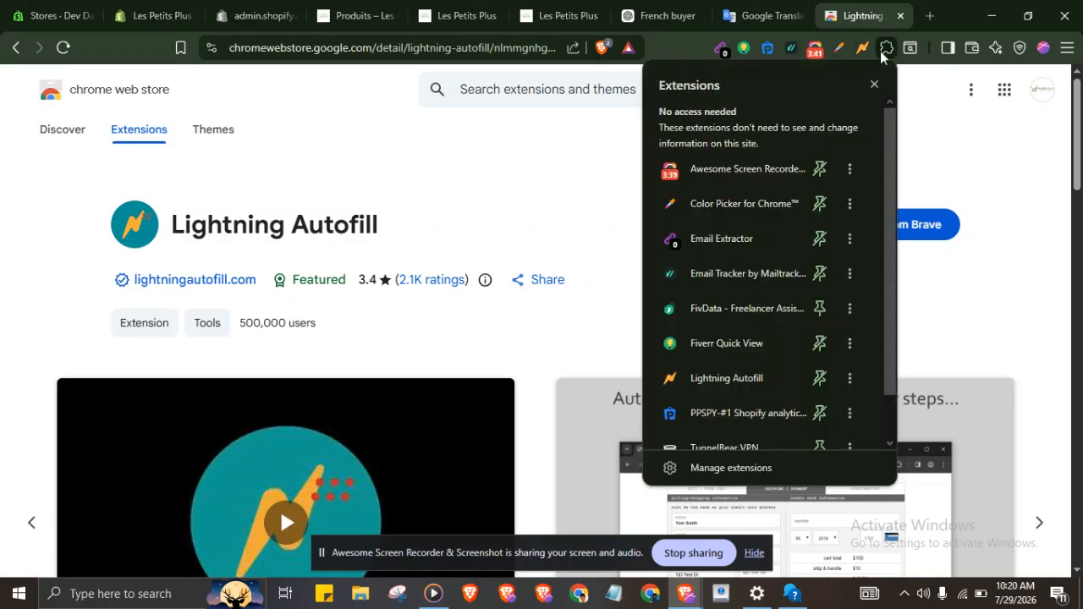
left_click(843, 385)
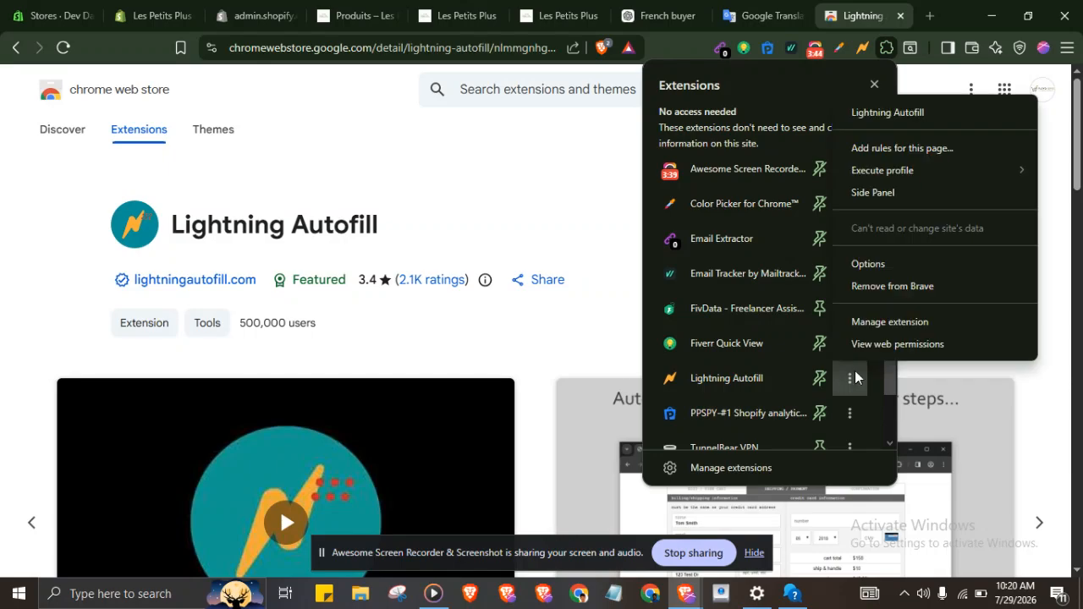
left_click(880, 288)
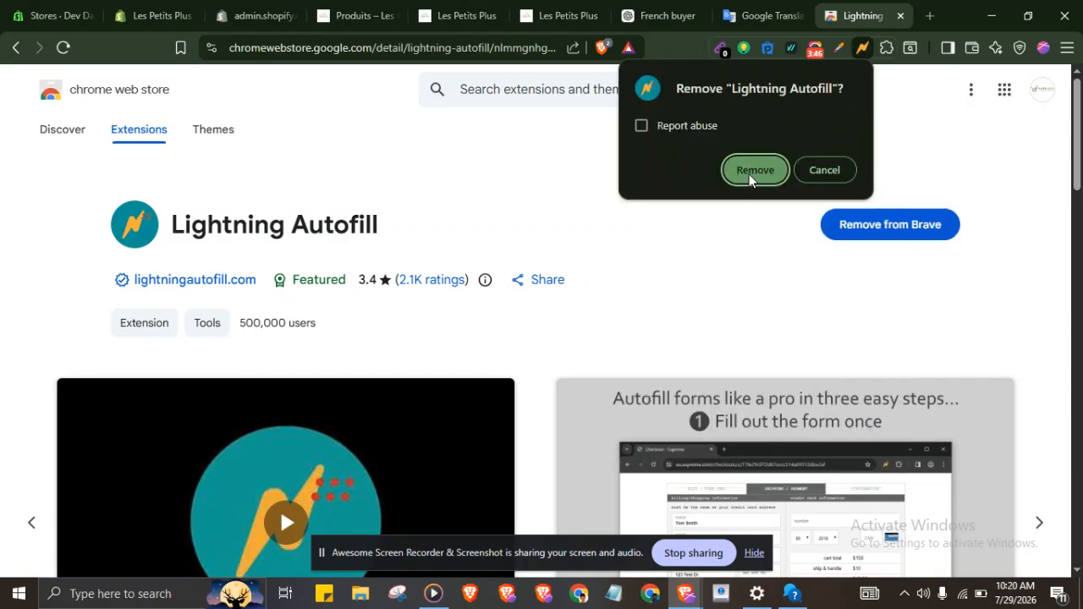
left_click(752, 173)
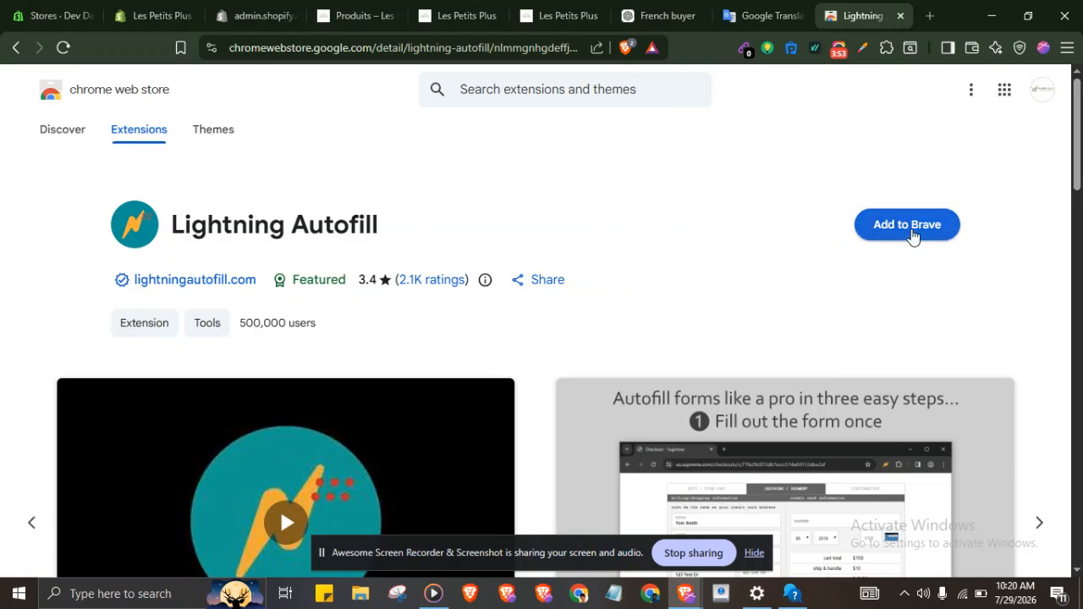
Add the Lightning Autofill extension to Brave from its store page and pin it.
left_click(909, 226)
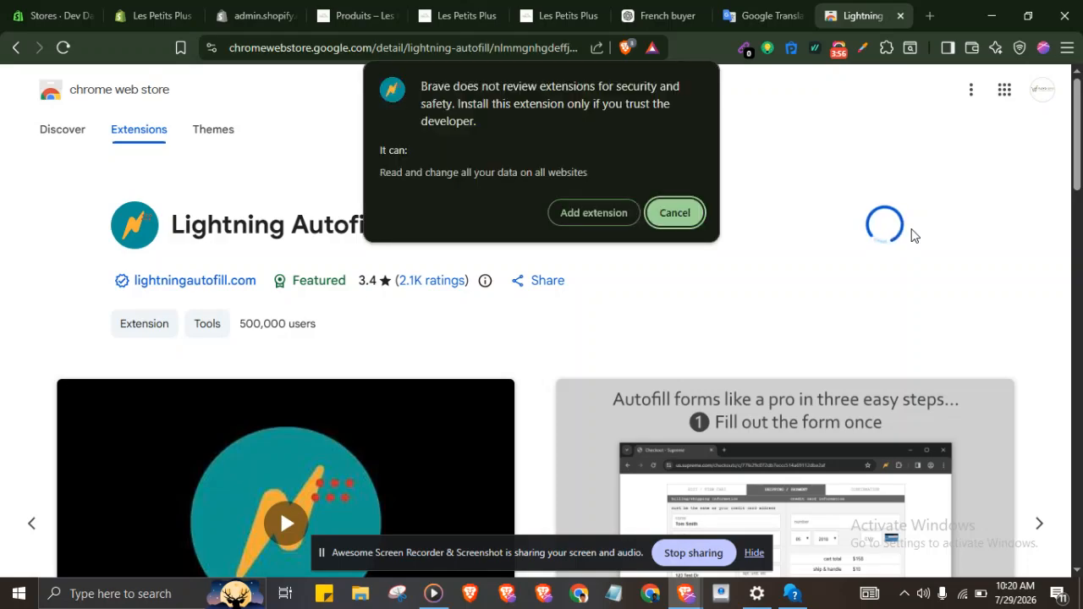
left_click(589, 218)
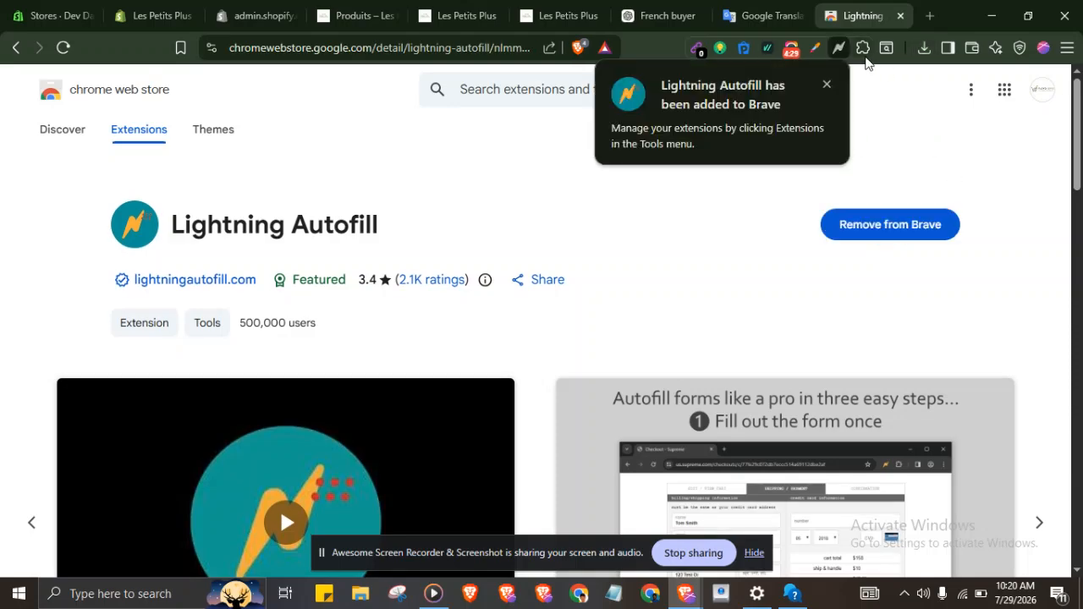
left_click(862, 48)
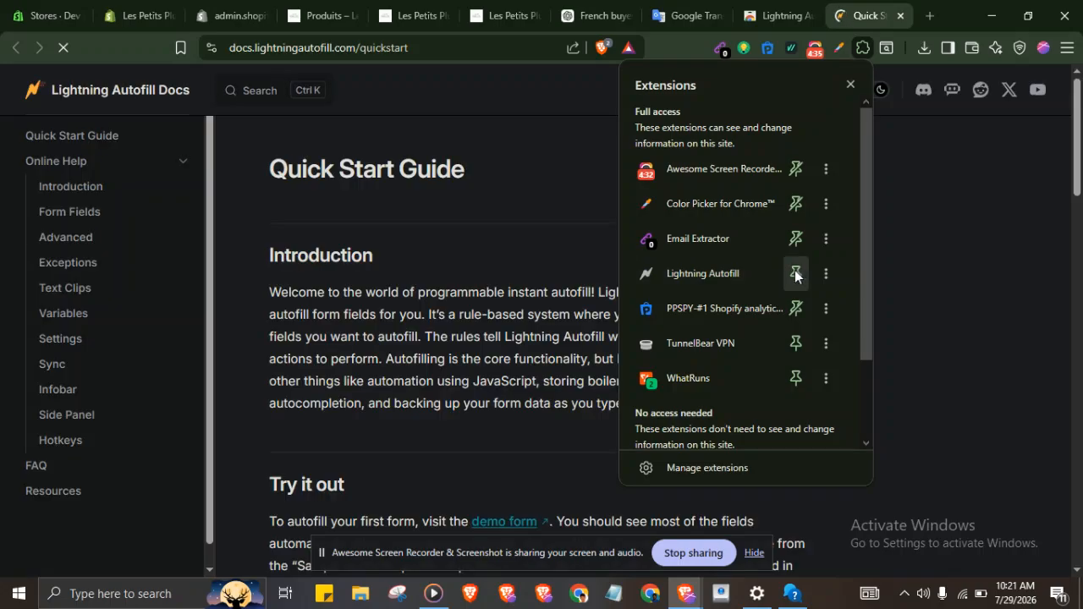
left_click(795, 270)
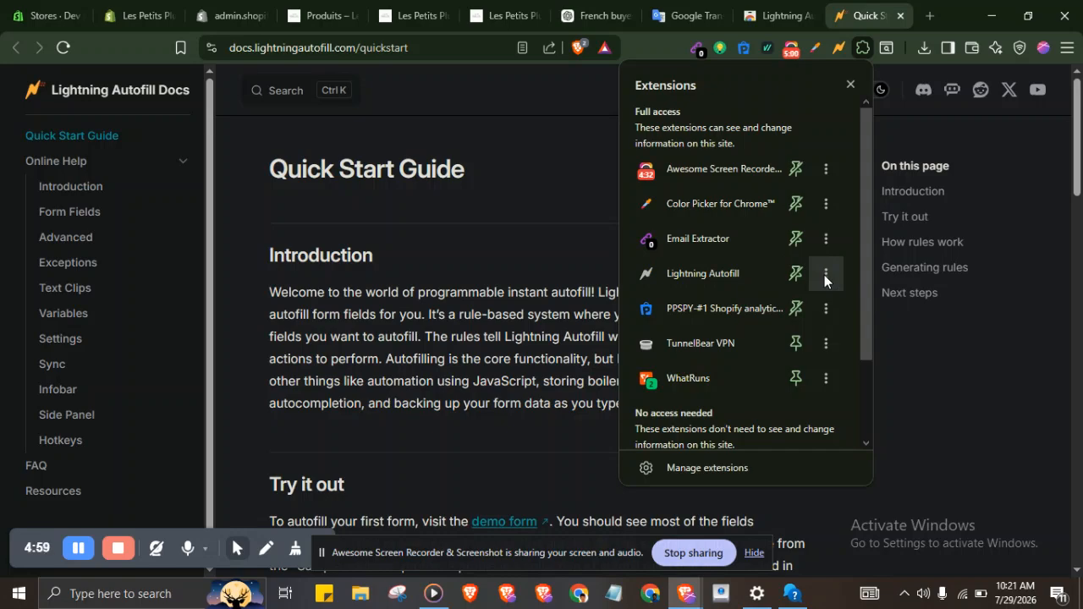
left_click(1024, 349)
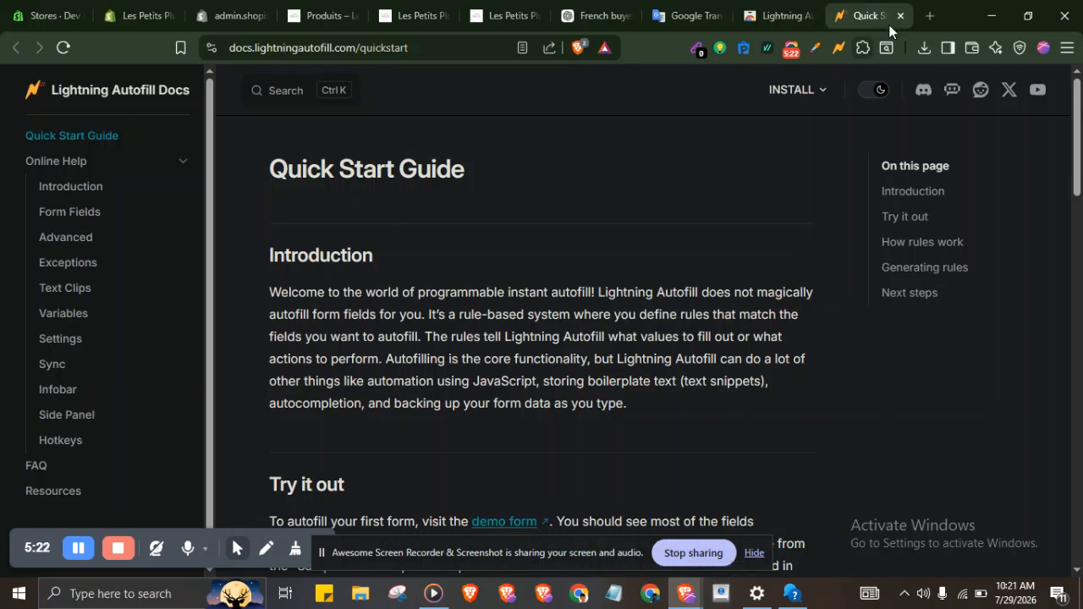
Open the Gmail inbox in a new browser tab.
left_click(929, 16)
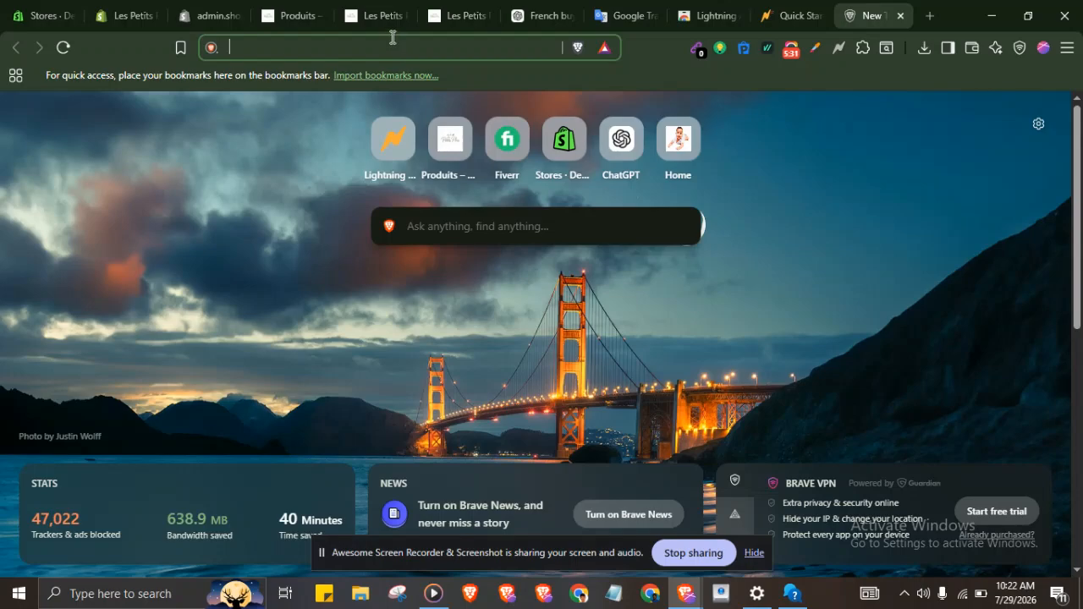
type("gm")
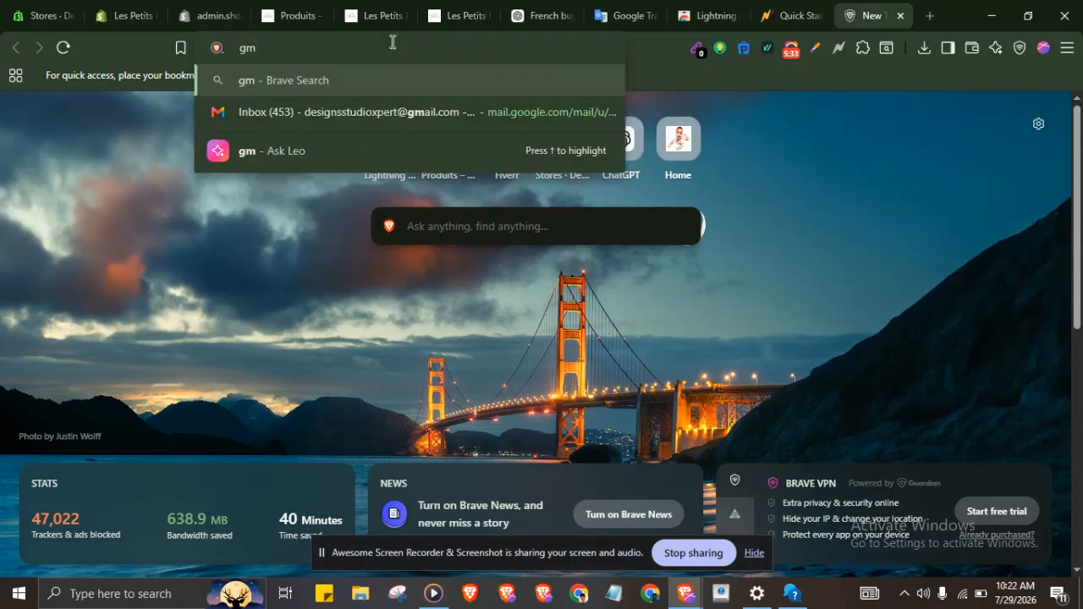
left_click(353, 113)
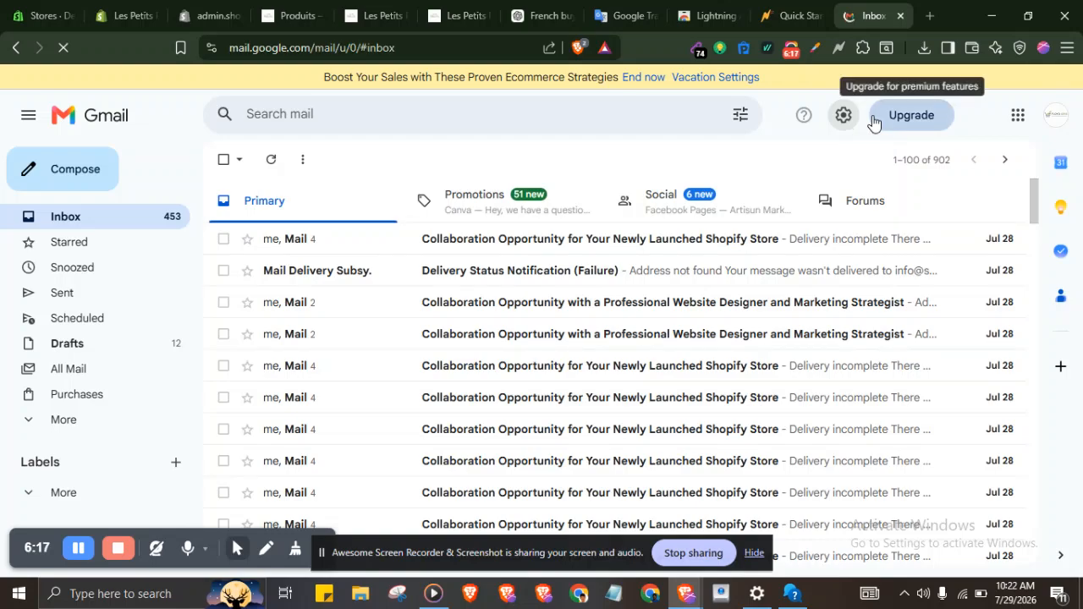
Open the full Gmail settings page from the inbox.
left_click(844, 116)
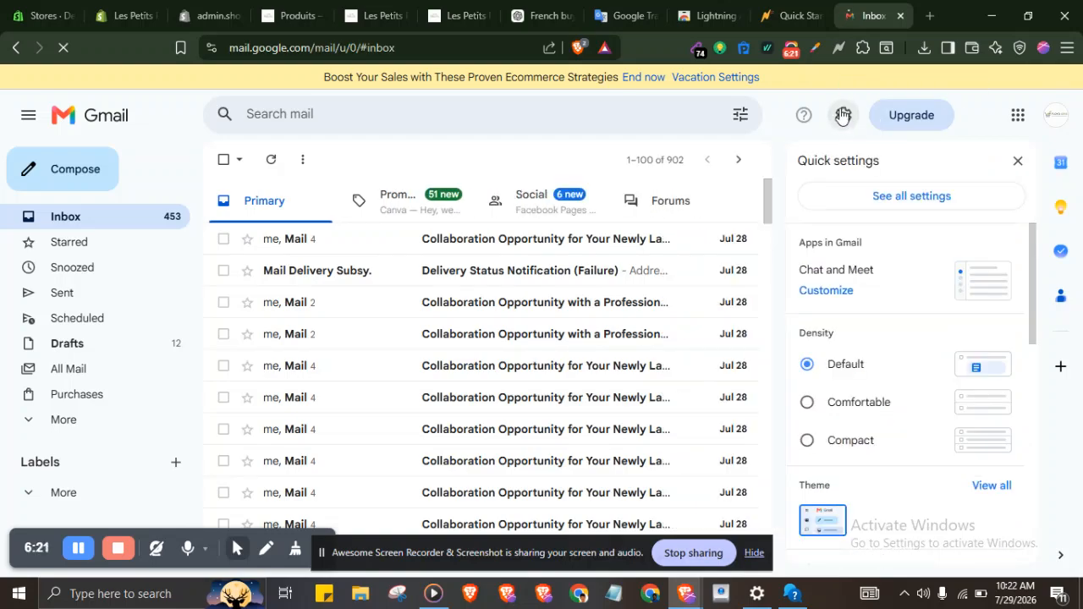
left_click(893, 205)
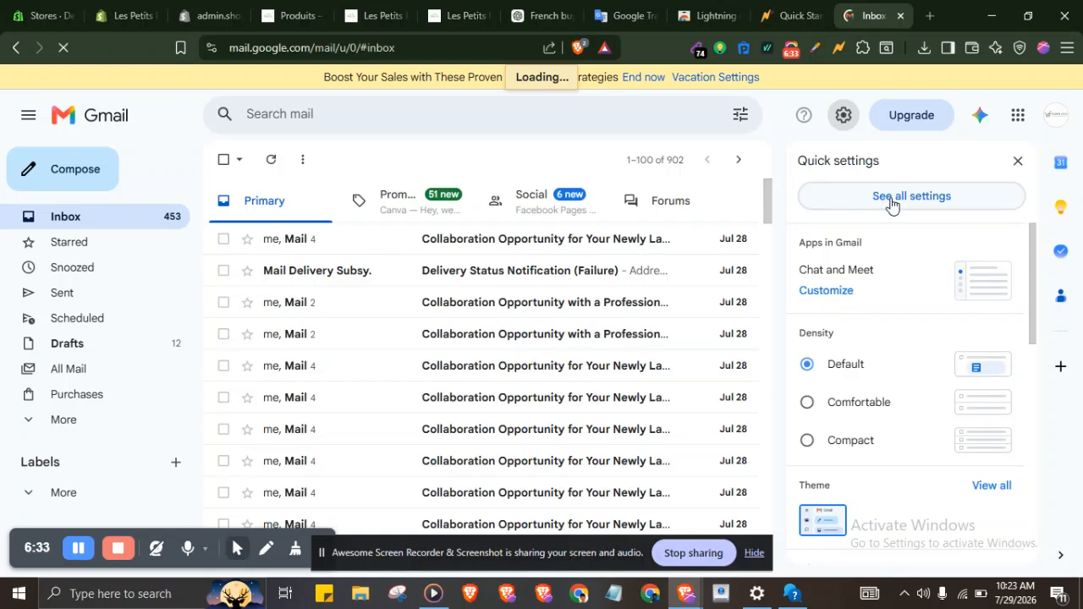
left_click(892, 203)
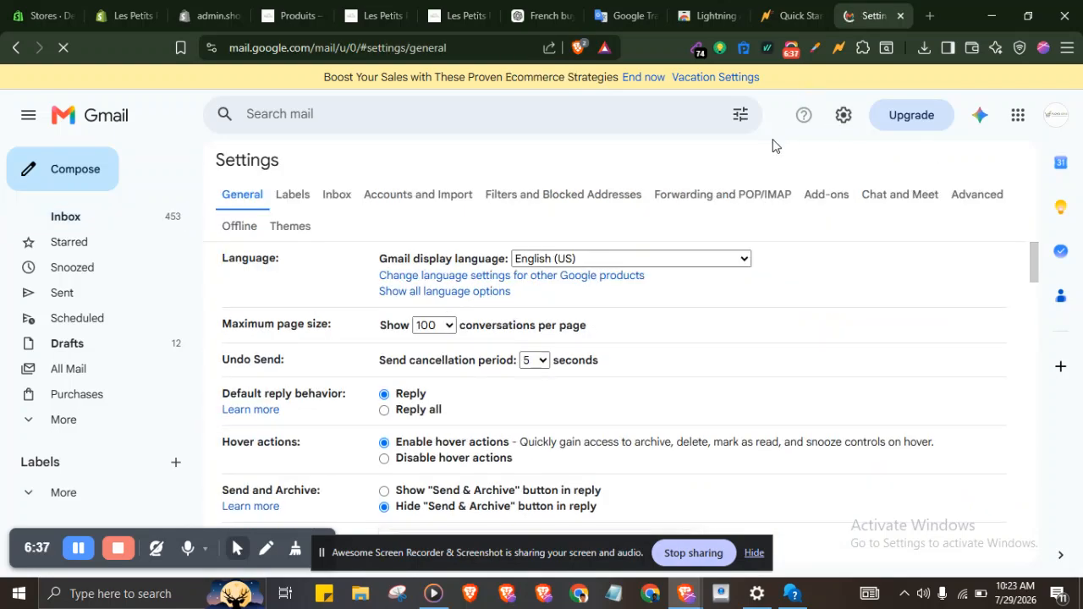
Copy the whole message text of the Attention signature in Gmail's general settings.
left_click_drag(1038, 258, 1033, 433)
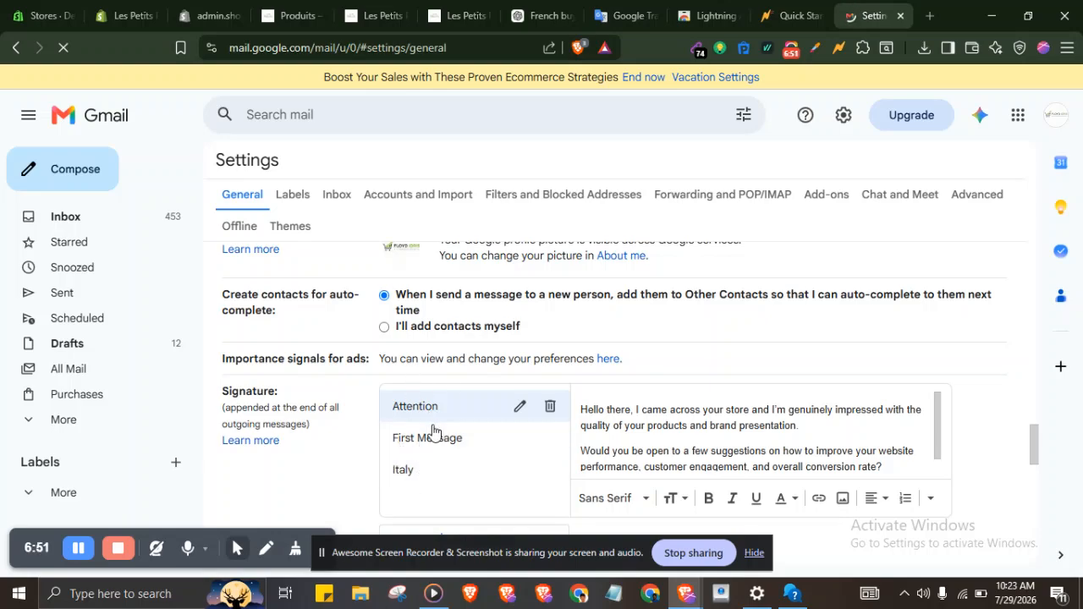
mouse_move(584, 409)
left_mouse_down()
mouse_move(919, 475)
mouse_move(902, 439)
mouse_move(902, 466)
left_mouse_up()
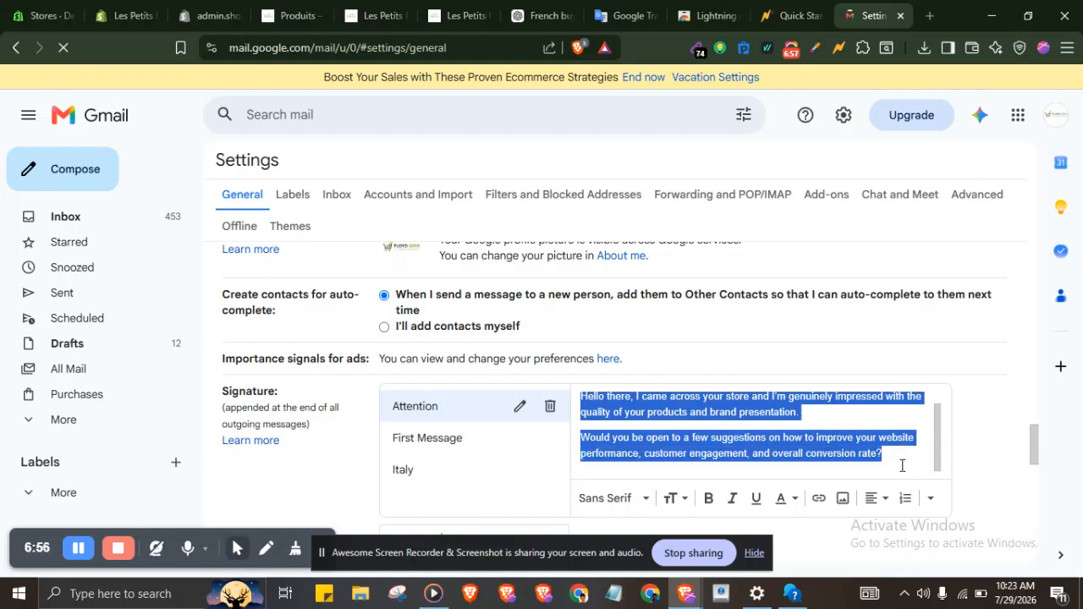
right_click(858, 431)
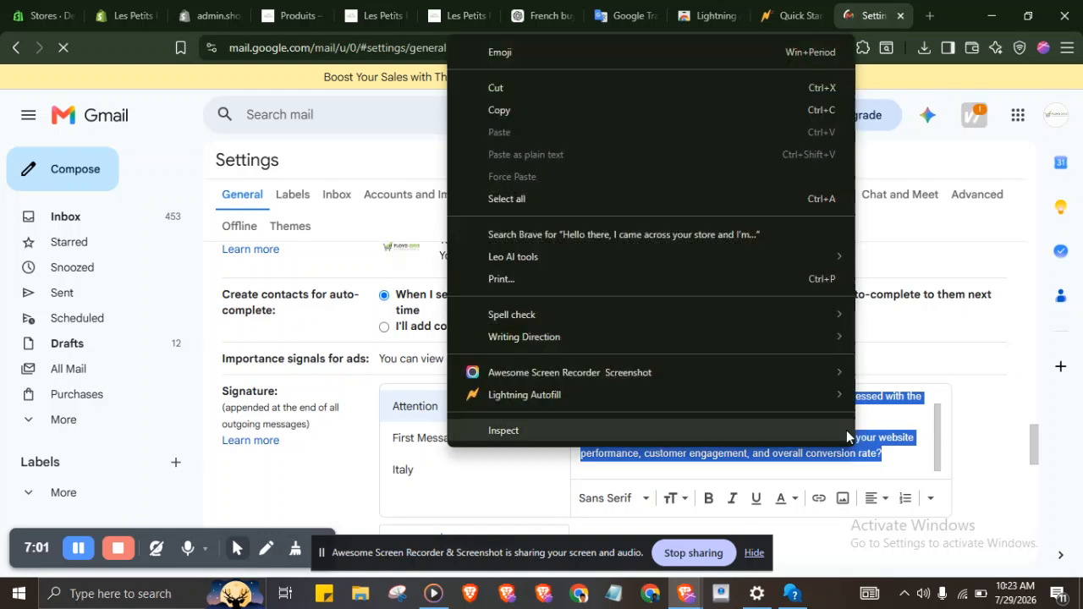
left_click(594, 109)
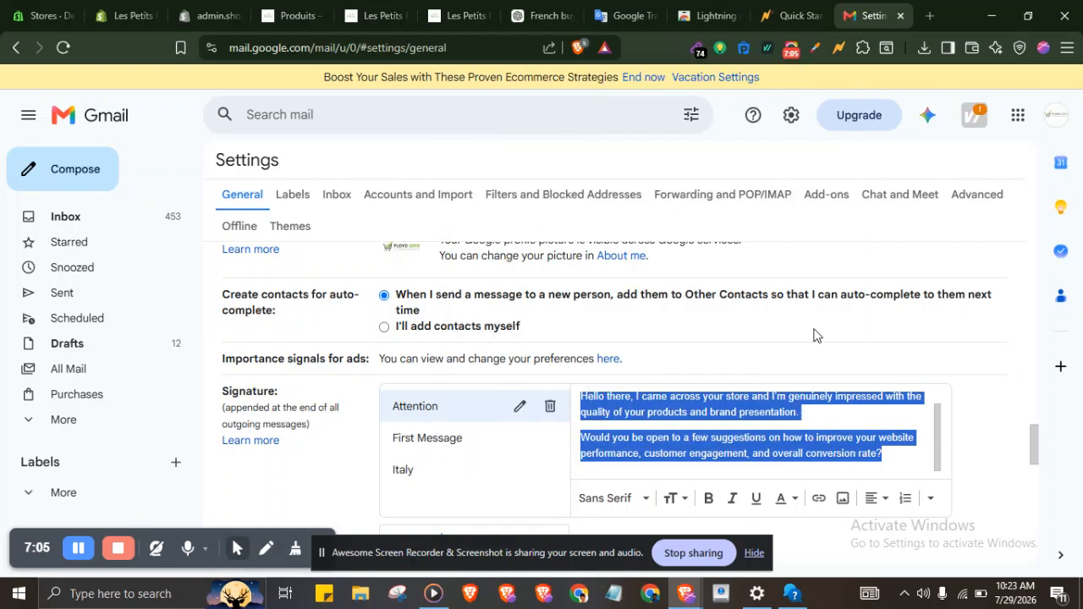
left_click(957, 410)
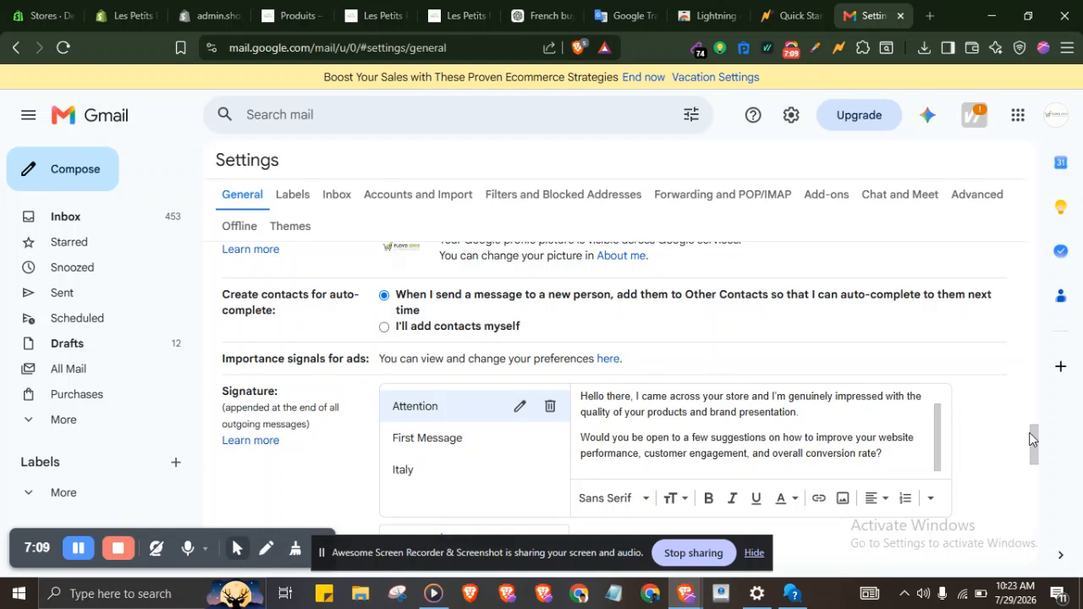
Create a new Gmail signature named "My reach out message".
left_click_drag(1033, 434, 1033, 451)
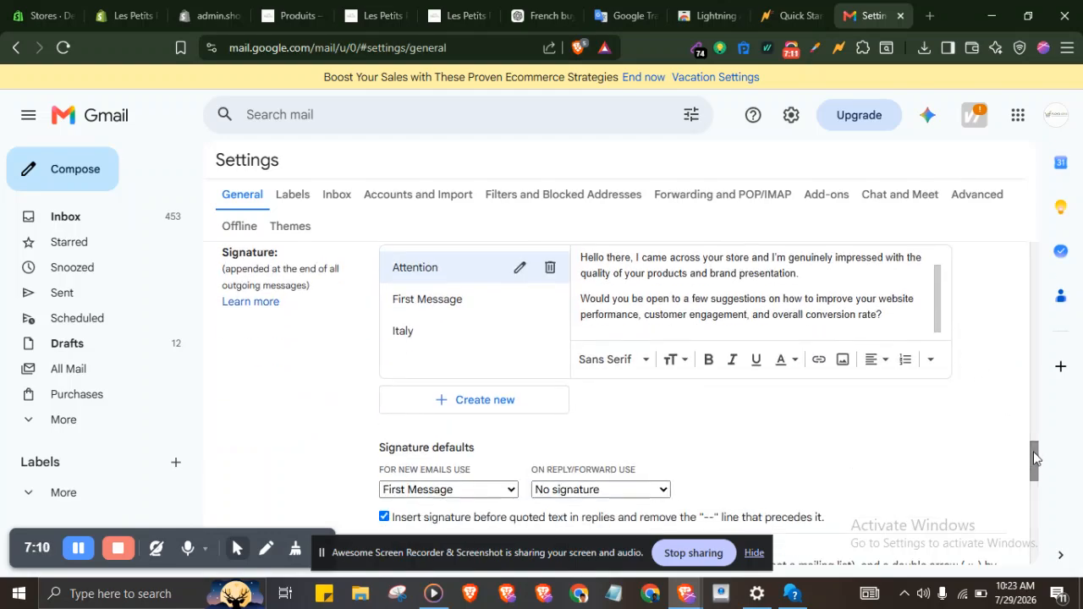
left_click(469, 409)
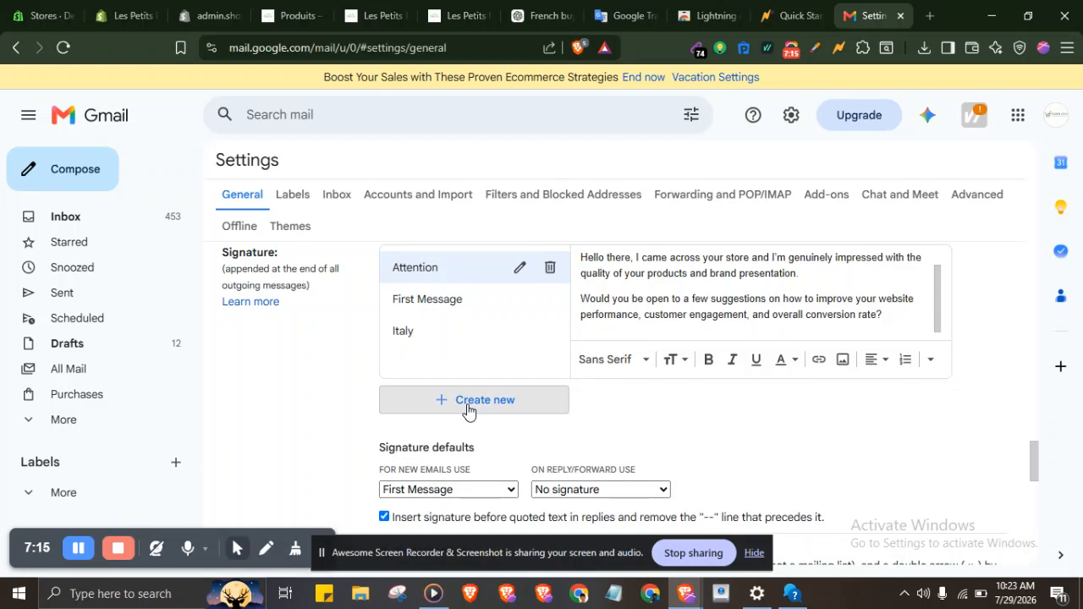
left_click(468, 410)
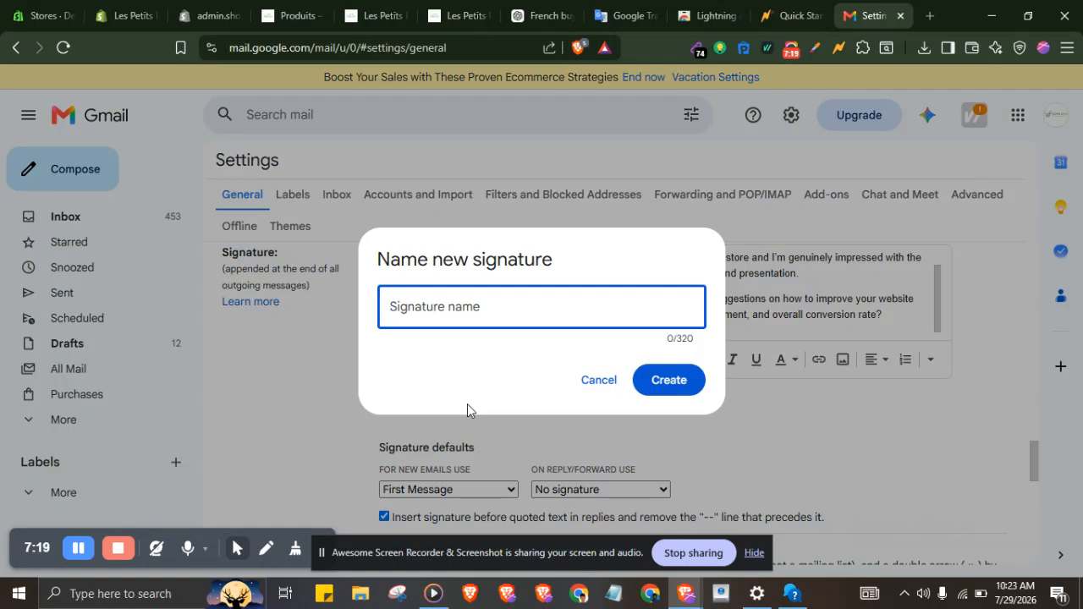
type("My reachot ")
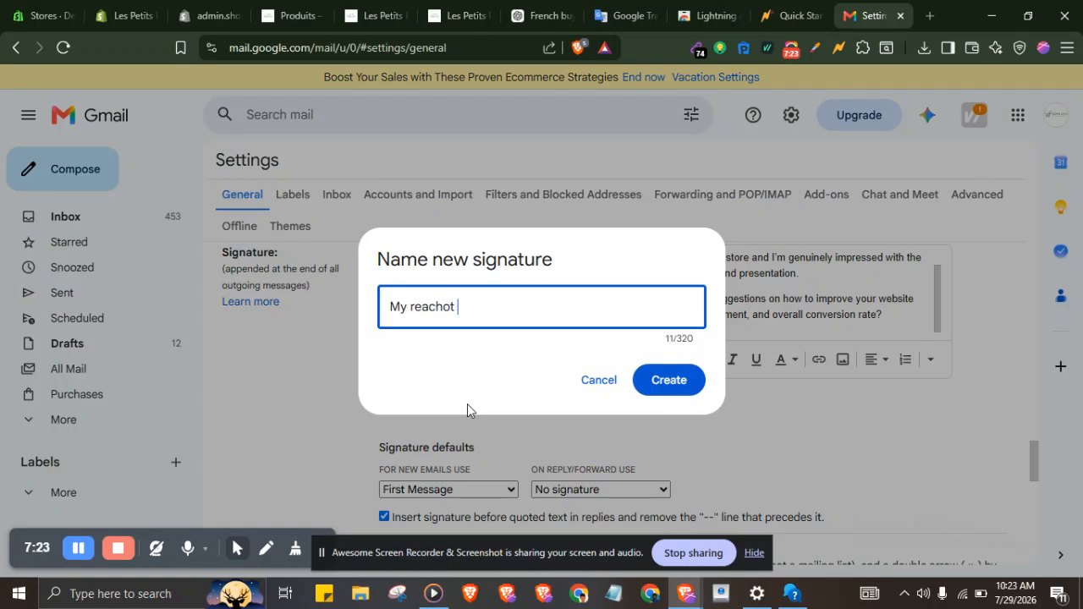
type("out messge")
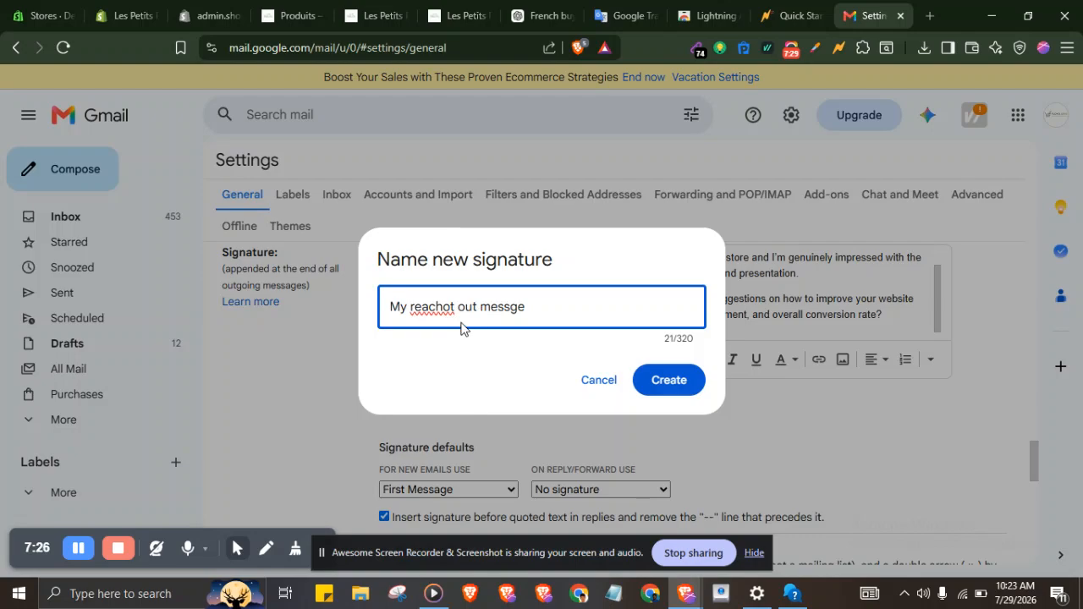
key("Left")
key("Left")
type("a")
left_click(451, 305)
type("u")
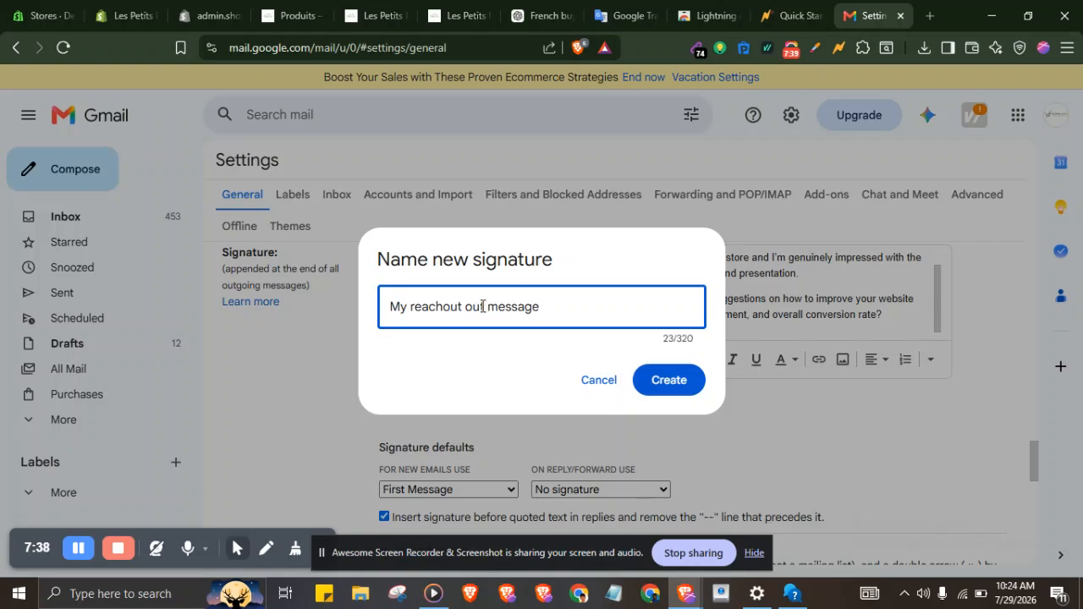
key("BackSpace")
key("BackSpace")
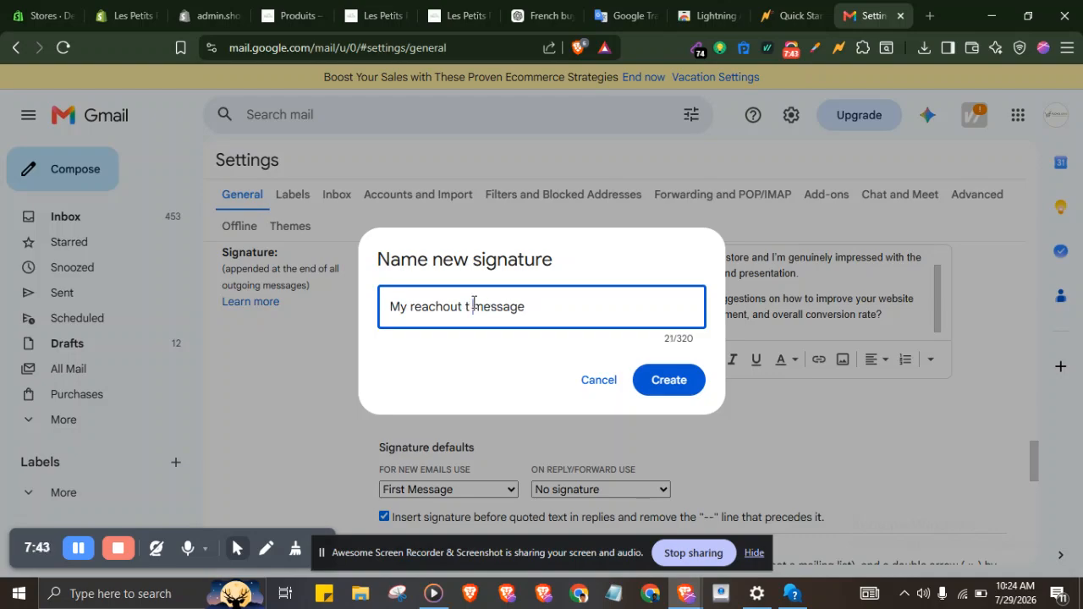
key("BackSpace")
key("BackSpace")
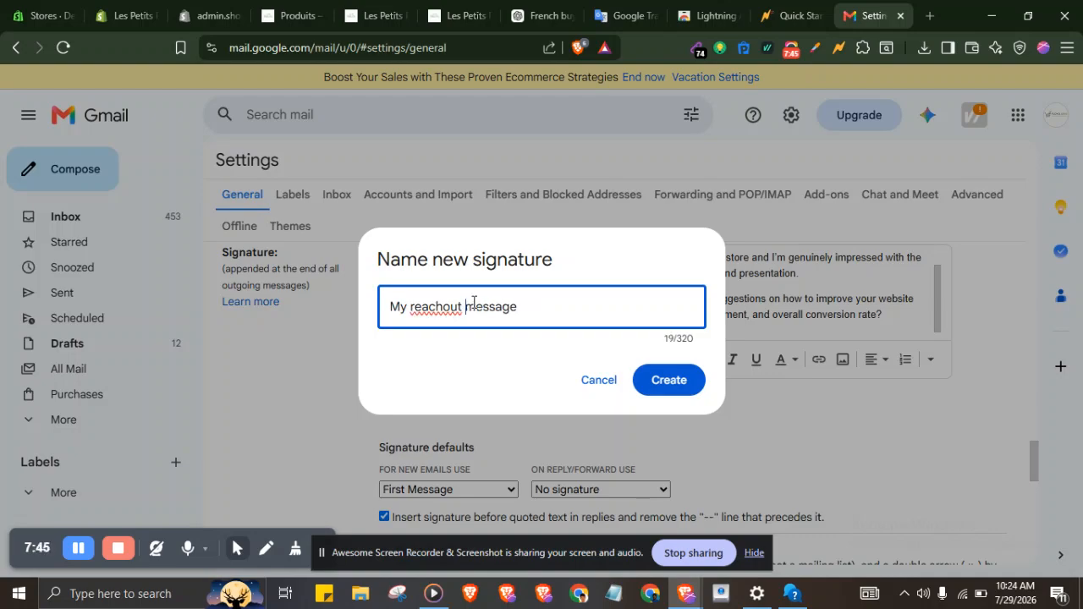
left_click(442, 307)
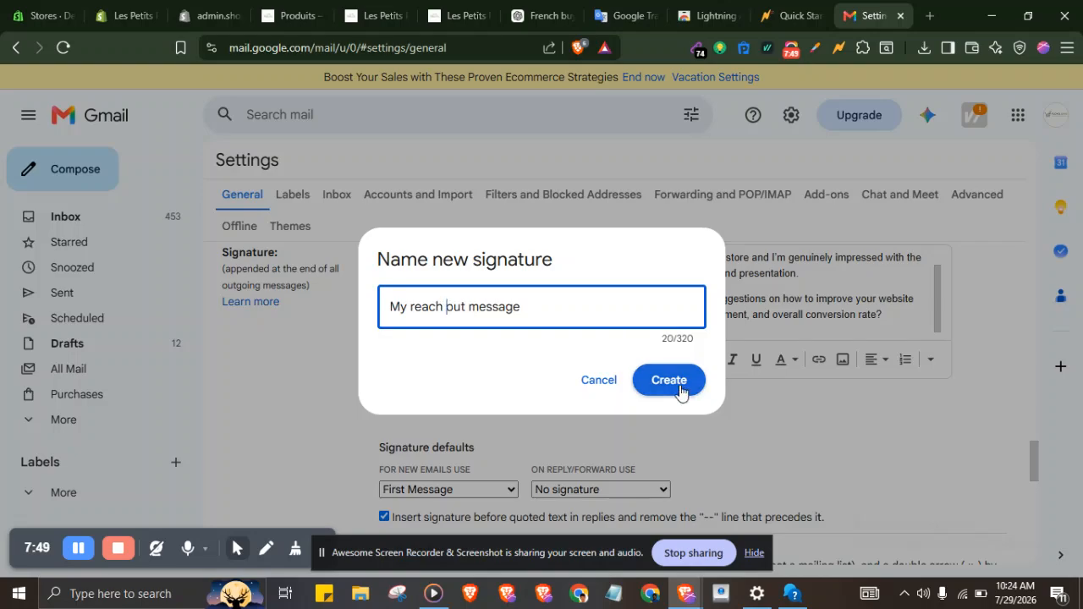
left_click(680, 388)
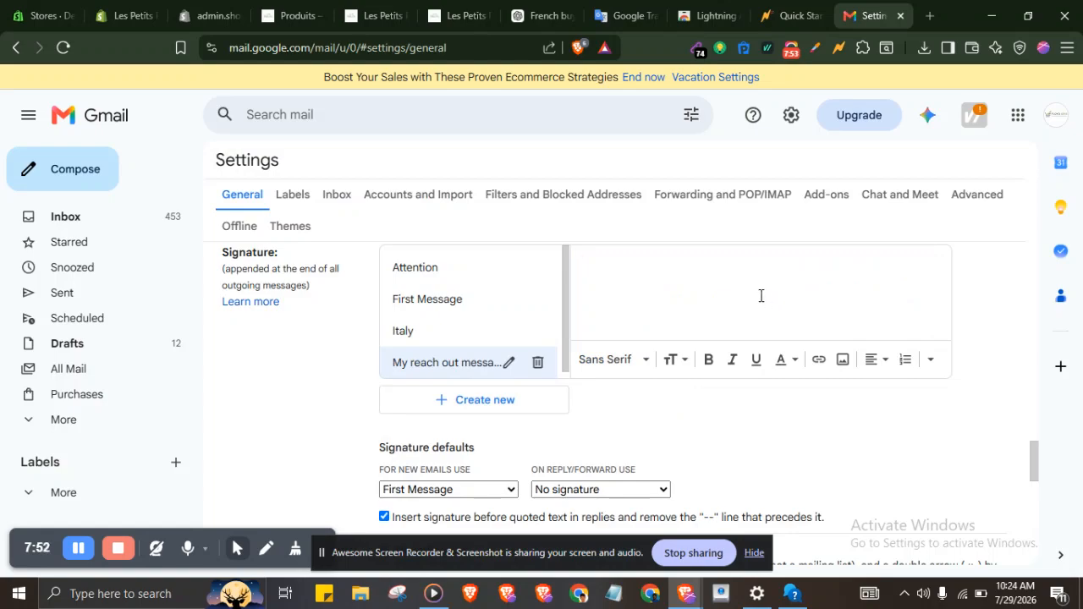
Paste the copied message into the new signature's body and make My reach out message the default for new emails.
key("ctrl+v")
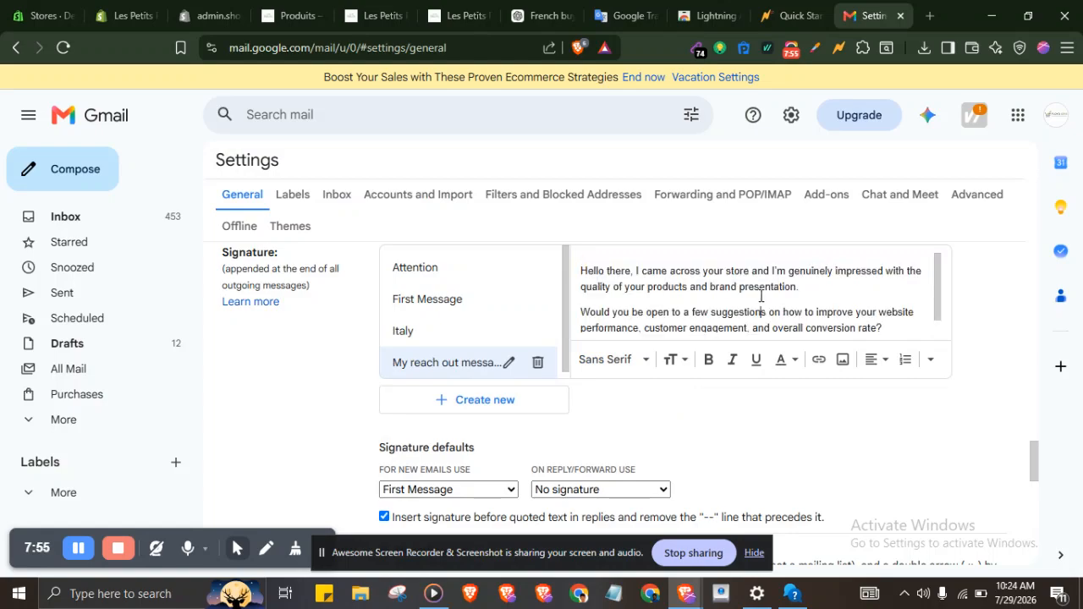
left_click_drag(938, 292, 938, 336)
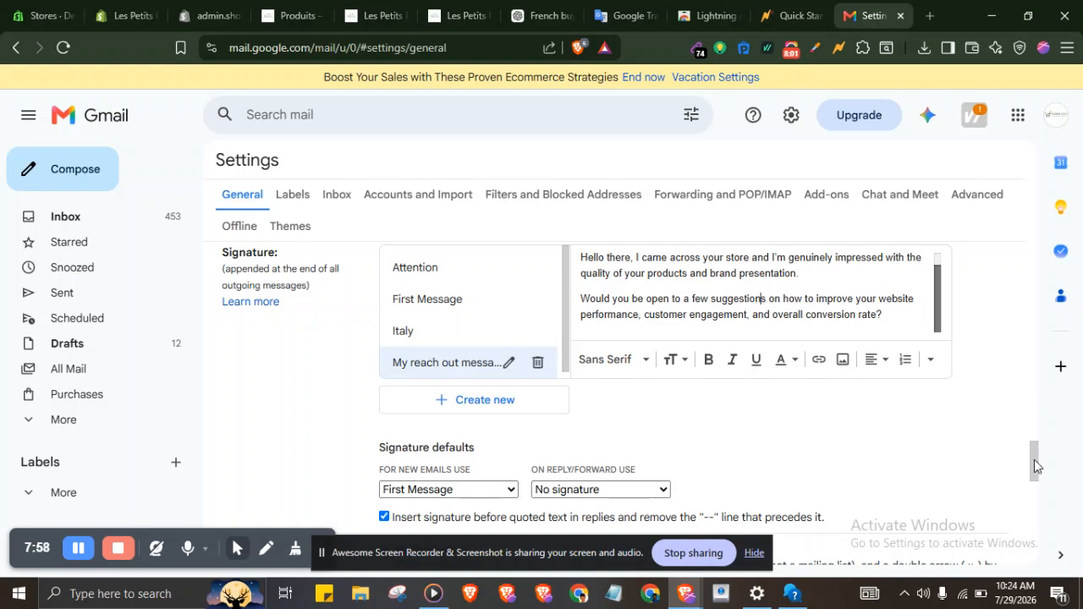
left_click_drag(1035, 459, 1035, 469)
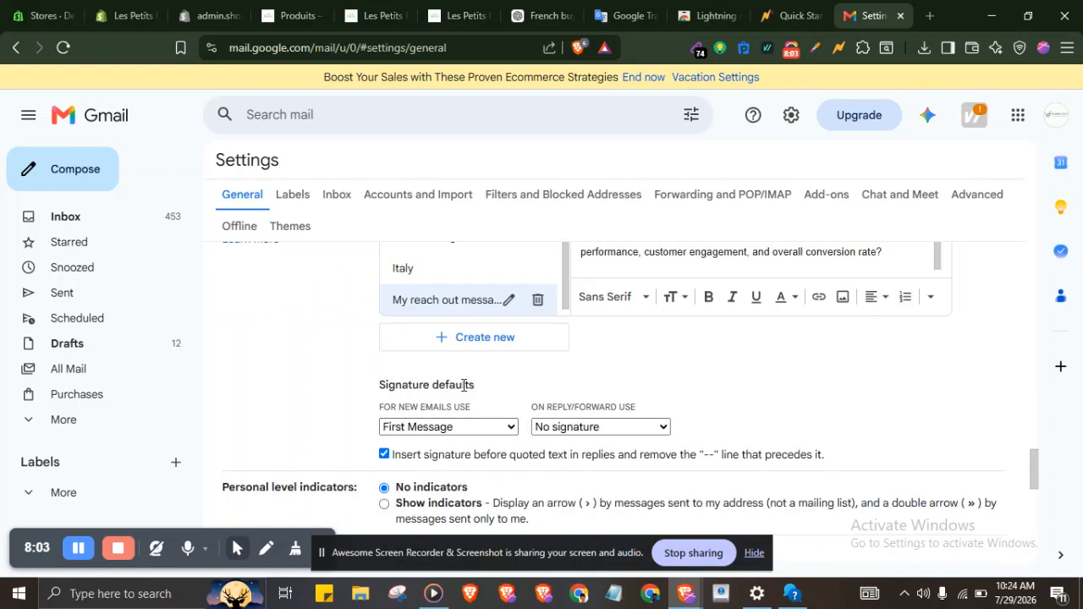
left_click(448, 428)
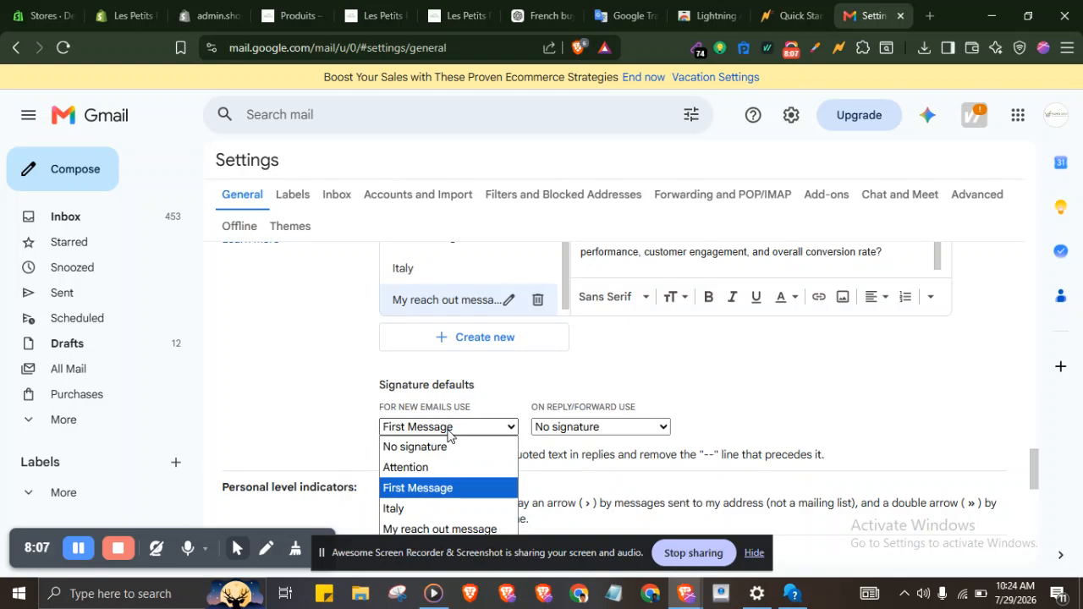
left_click(477, 529)
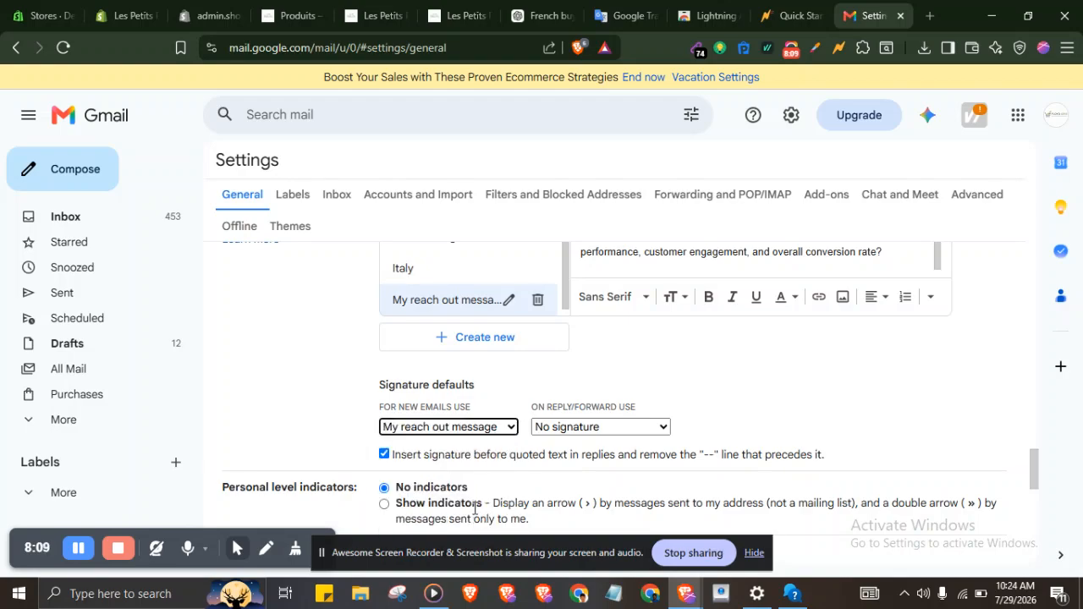
Keep the option to insert the signature before quoted text in replies enabled and save the settings changes.
left_click(383, 455)
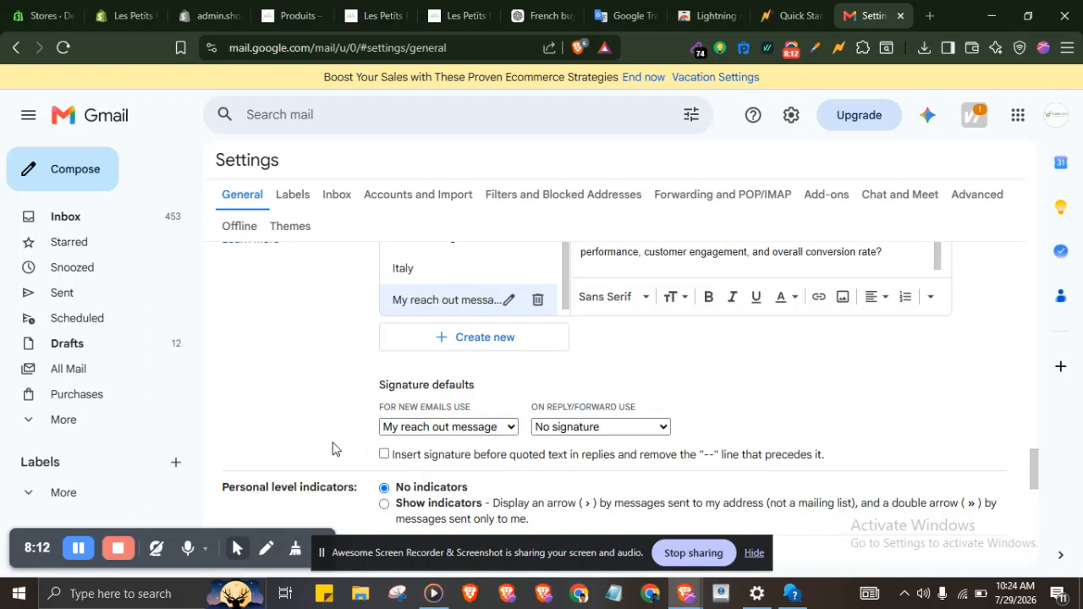
left_click(385, 456)
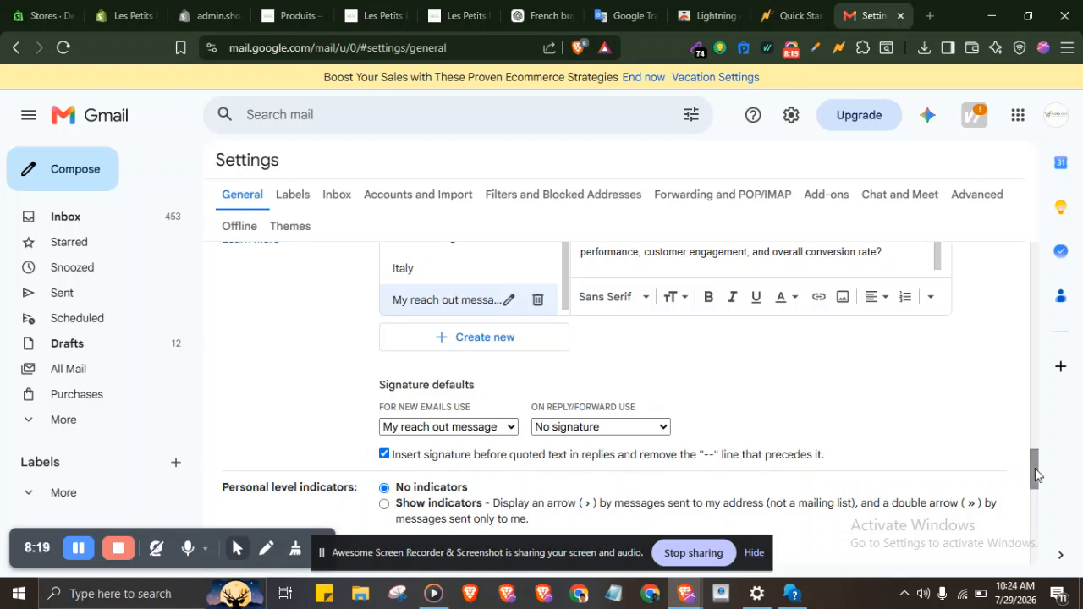
left_click_drag(1036, 475, 1034, 555)
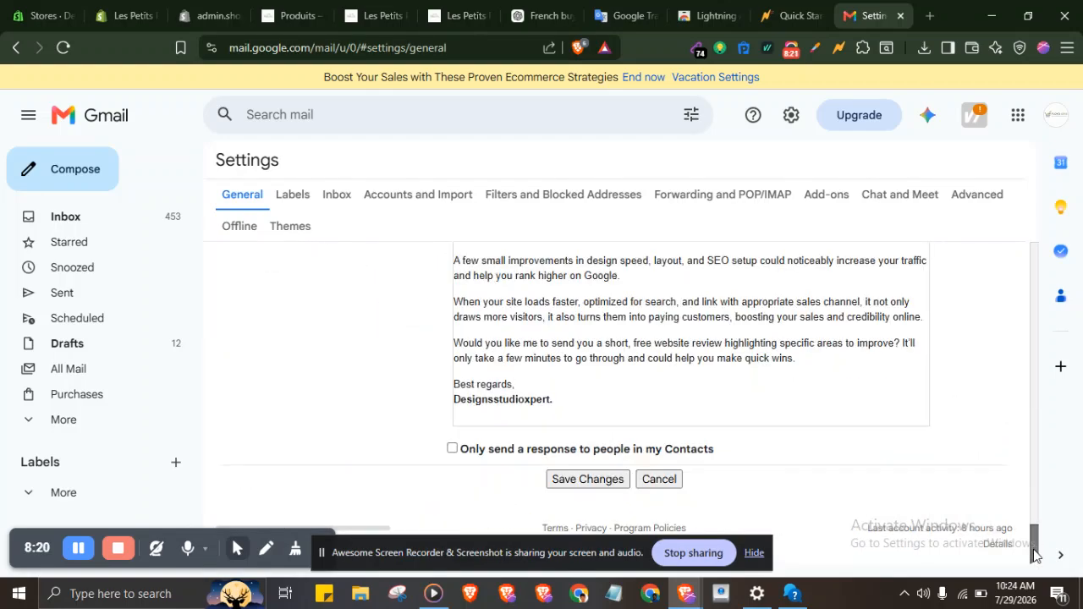
left_click(584, 480)
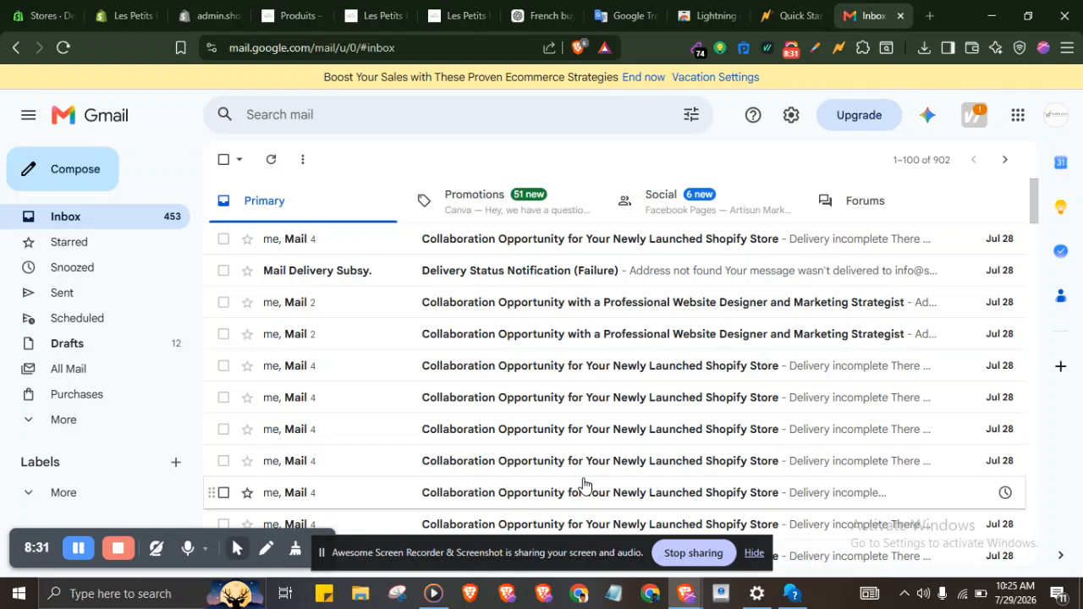
Open the Lightning Autofill extension's options page.
left_click(862, 52)
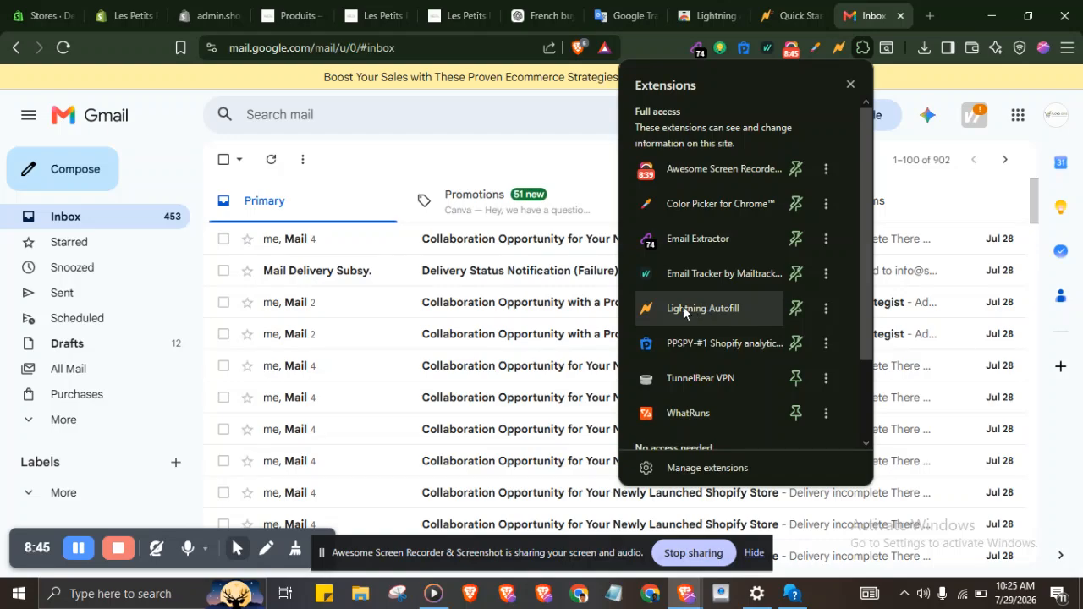
left_click(825, 308)
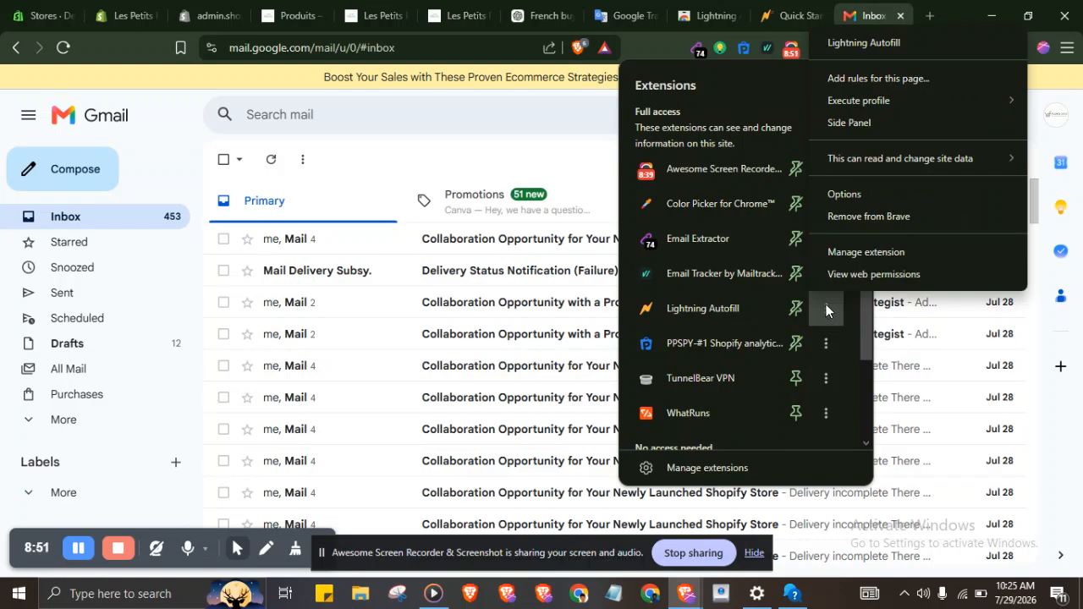
left_click(847, 194)
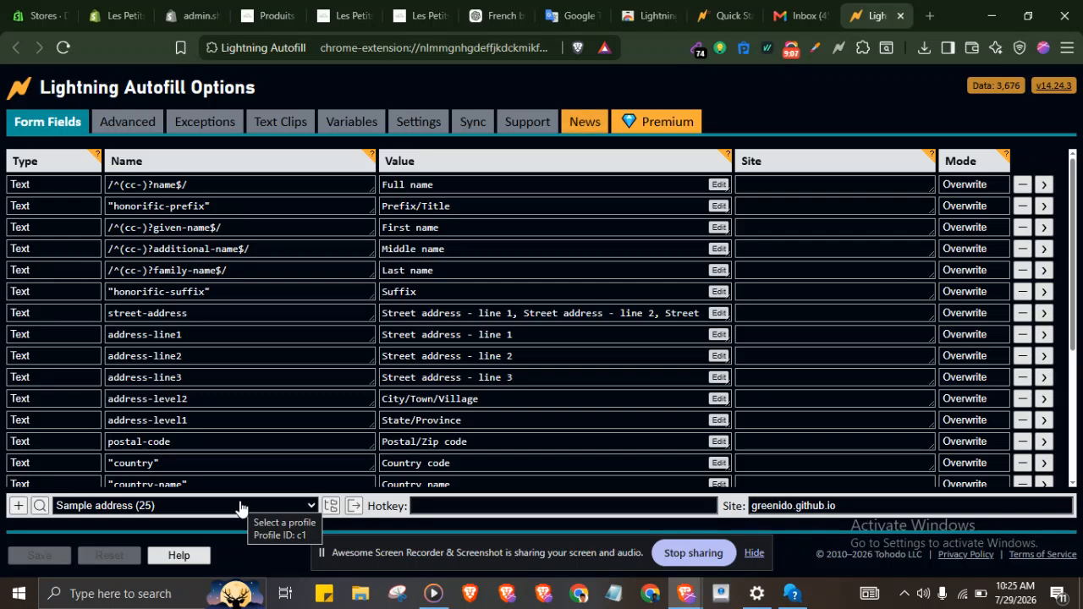
Return to the Gmail inbox, start a new message and place the cursor in its subject line.
left_click(802, 14)
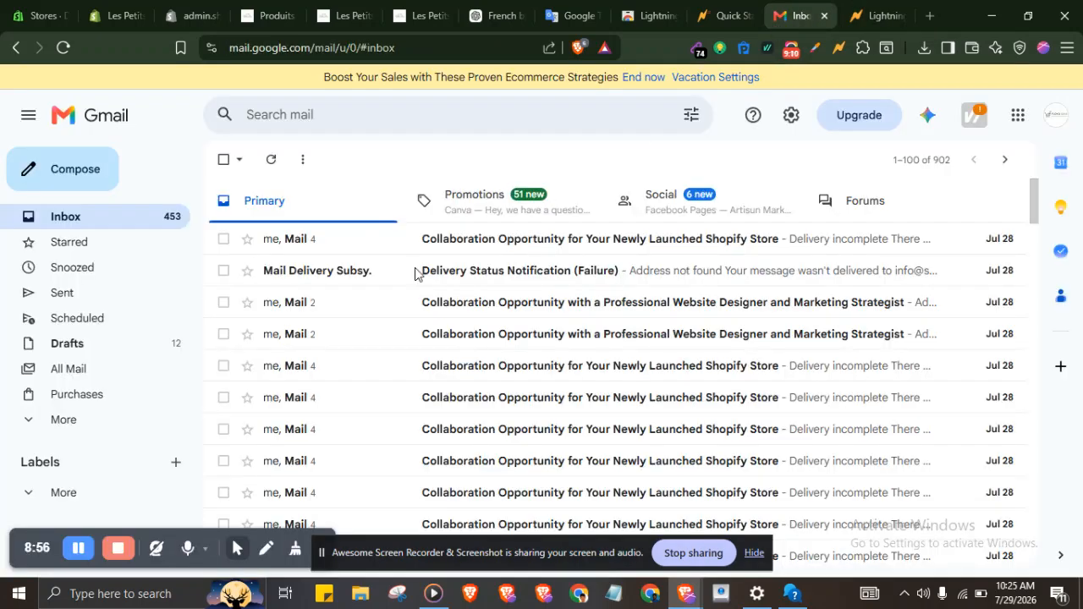
left_click(69, 175)
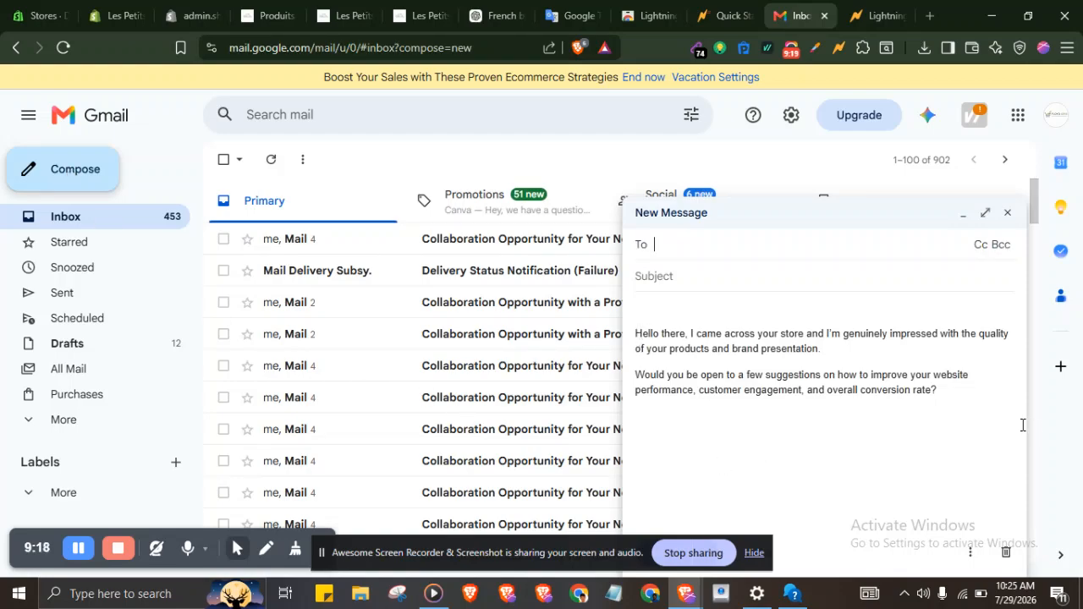
left_click(662, 277)
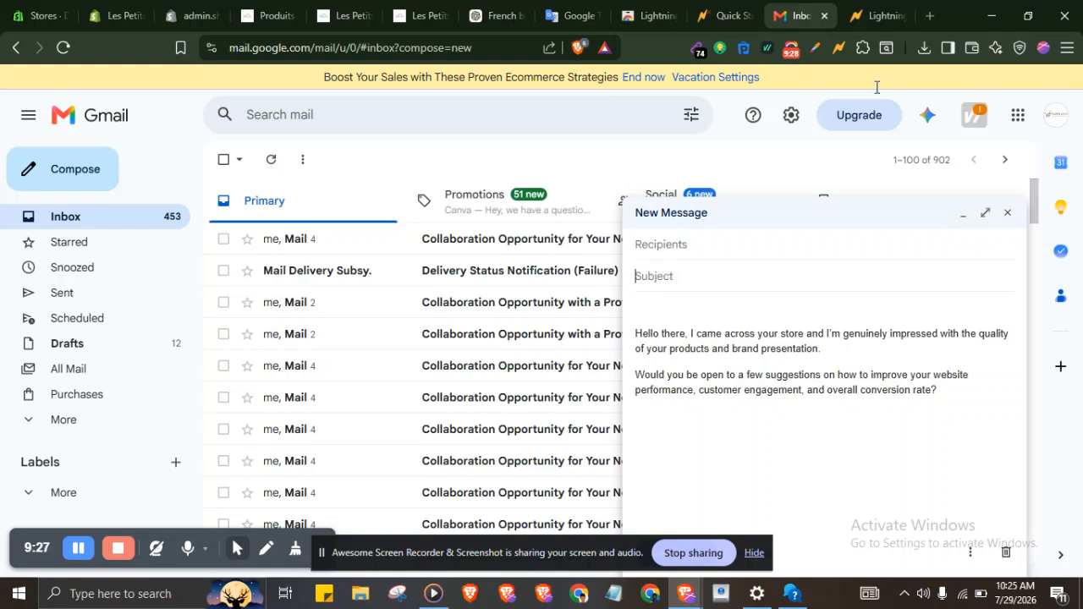
In the Lightning Autofill options, switch to the Unfiled profile and add a Text form field rule named Subject.
left_click(875, 15)
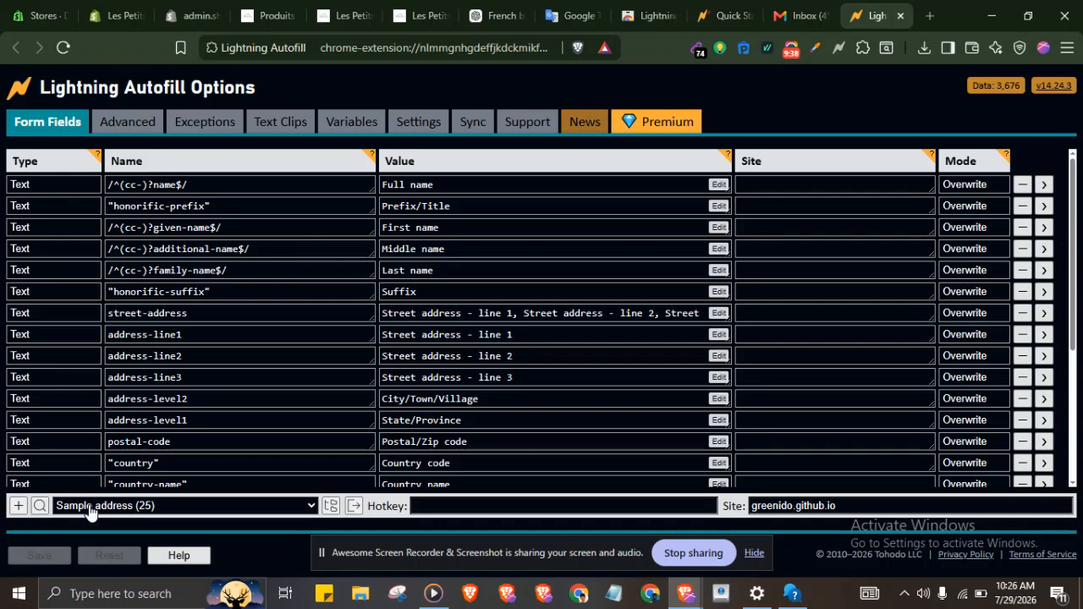
left_click(193, 508)
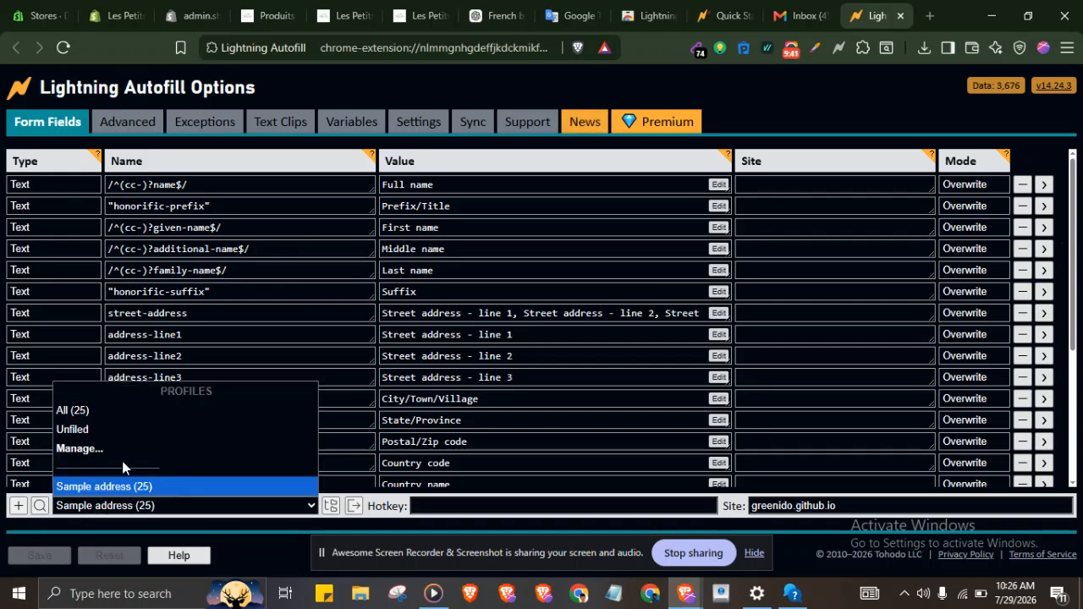
left_click(86, 430)
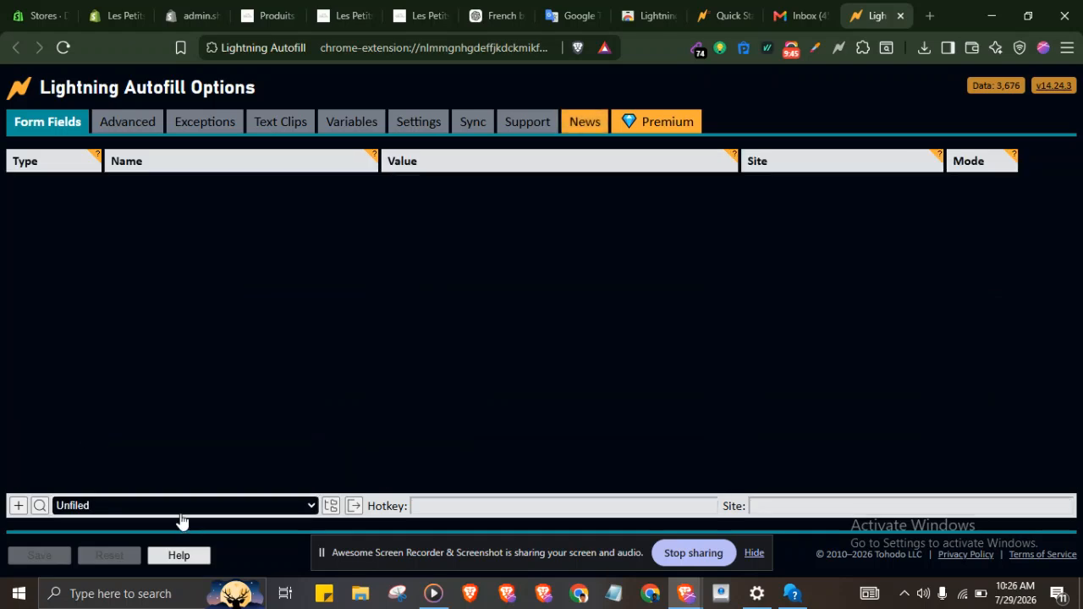
left_click(18, 508)
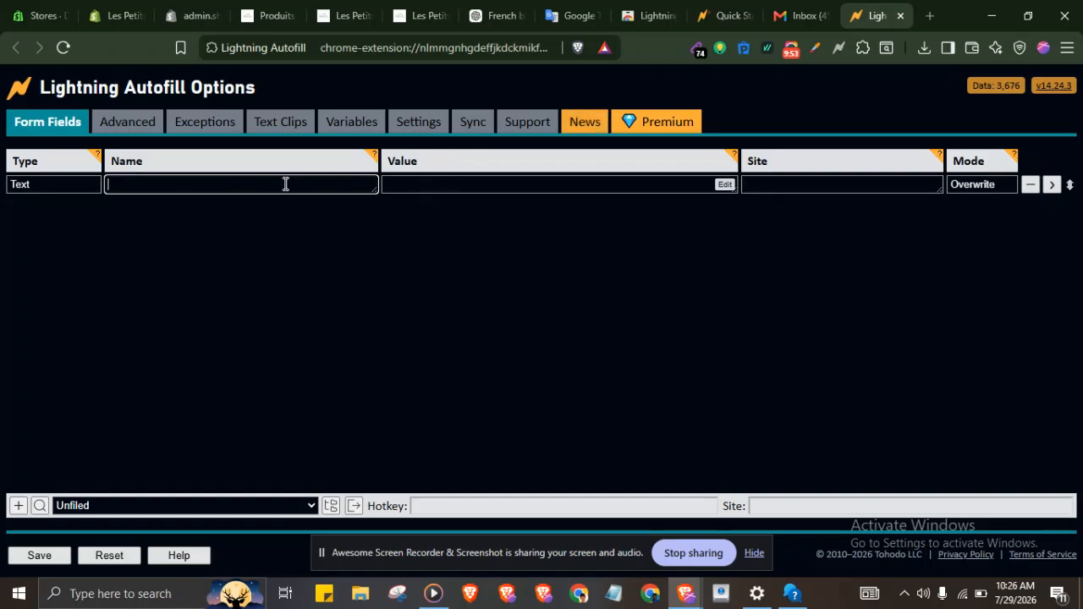
type("Subject")
Copy the subject "Collaboration Opportunity with a Professional Website Designer and Marketing Strategist" from the sticky note into the Subject rule's value and save the options.
left_click(495, 184)
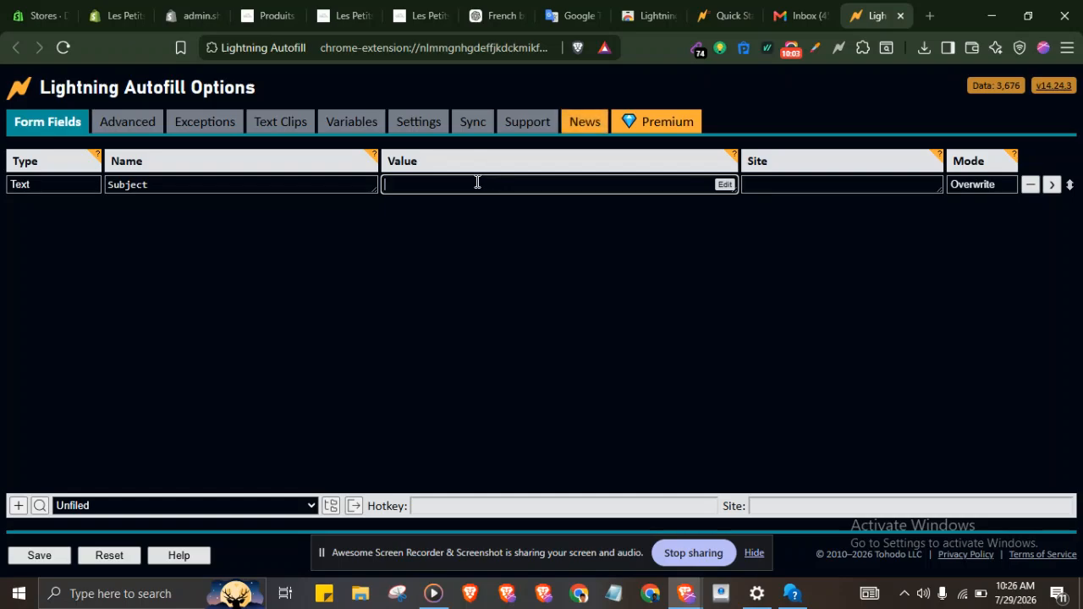
left_click(324, 594)
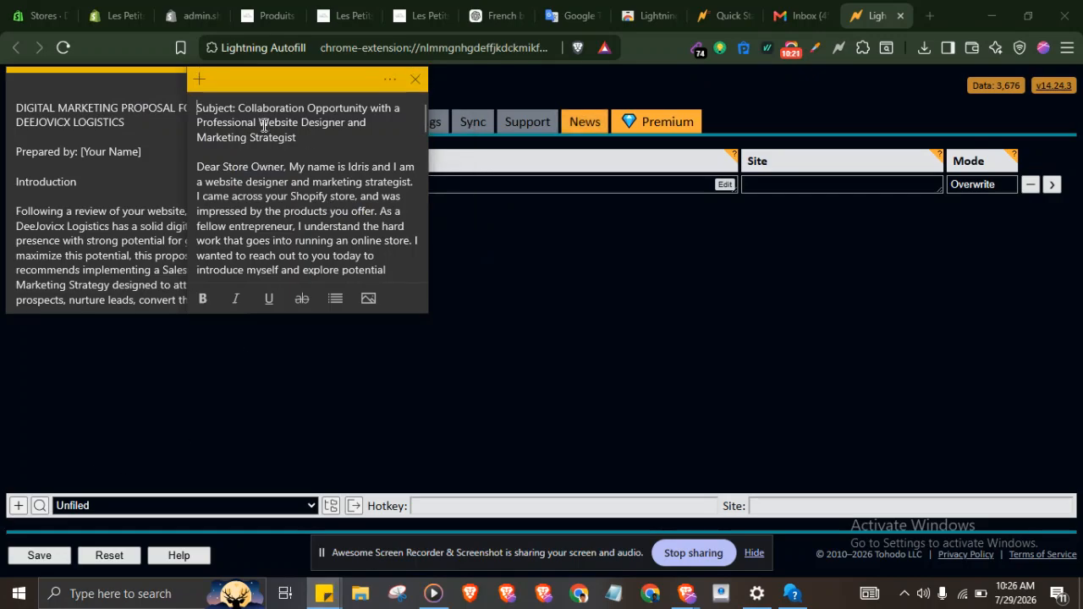
left_click_drag(240, 108, 313, 139)
right_click(313, 139)
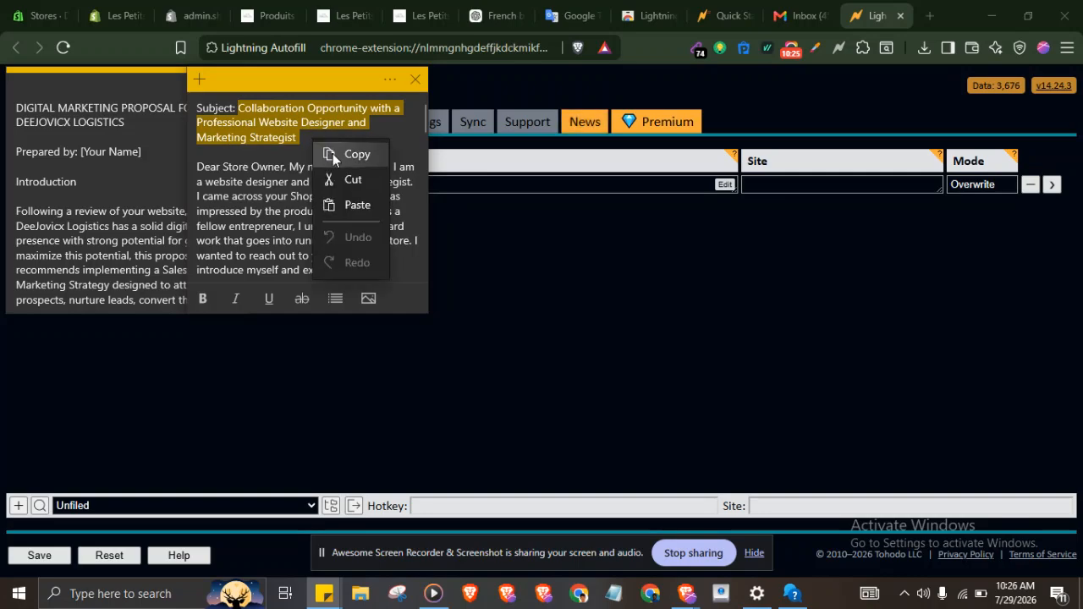
left_click(333, 153)
left_click(474, 184)
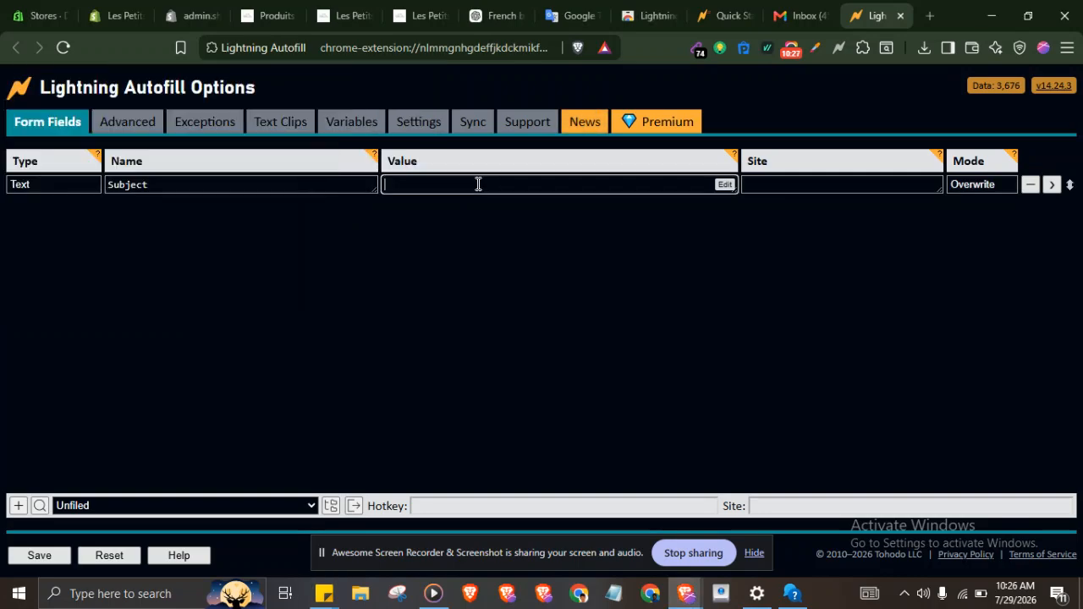
key("ctrl+v")
key("BackSpace")
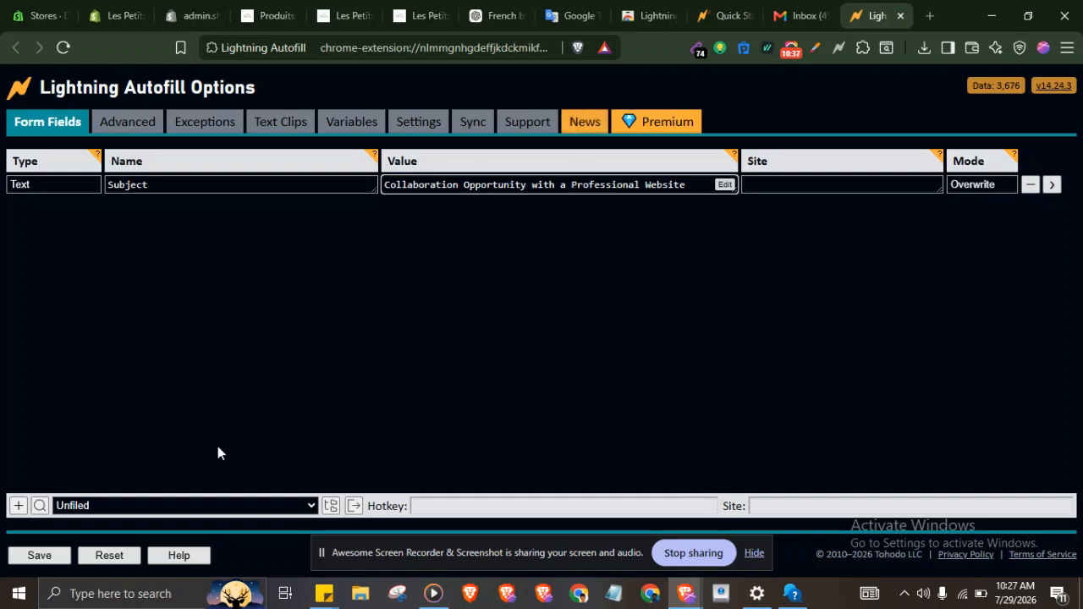
left_click(34, 560)
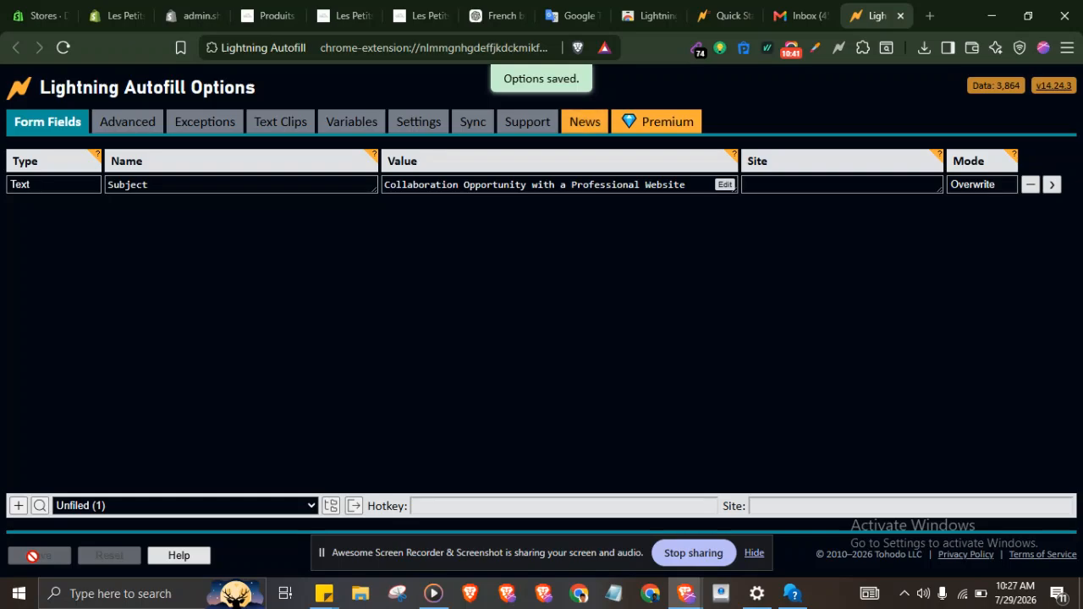
Reload the Gmail inbox, compose a new message to test the subject autofill, and discard the duplicate draft.
left_click(802, 14)
left_click(662, 280)
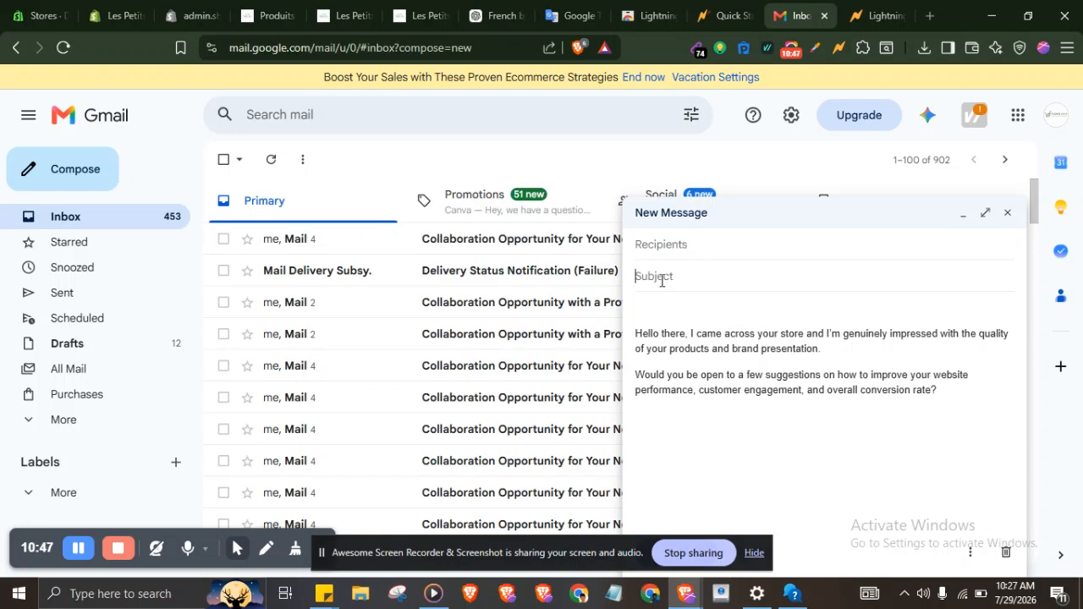
left_click(63, 48)
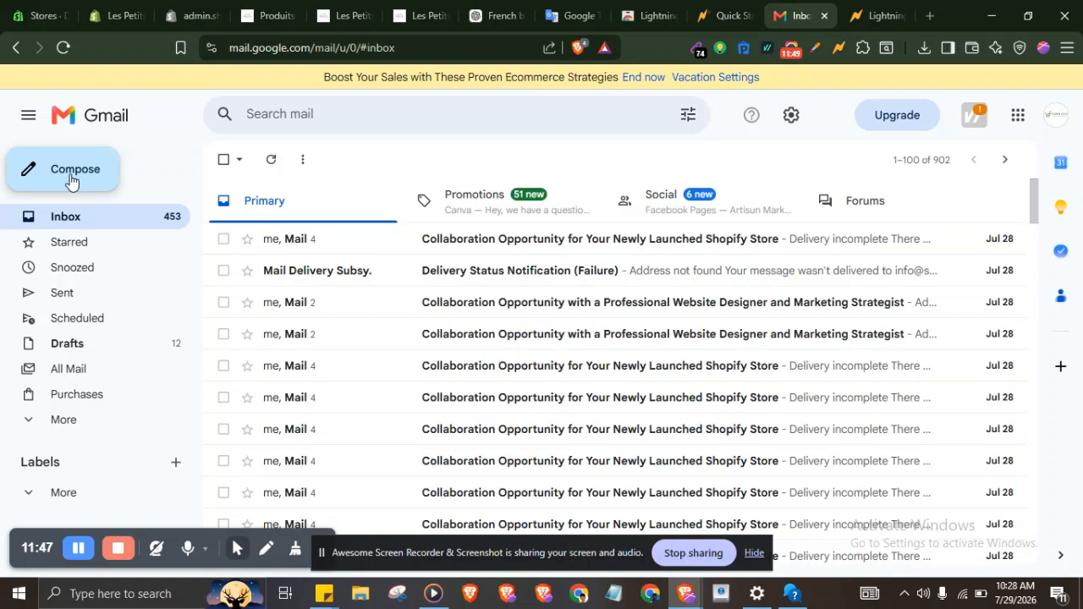
left_click(71, 178)
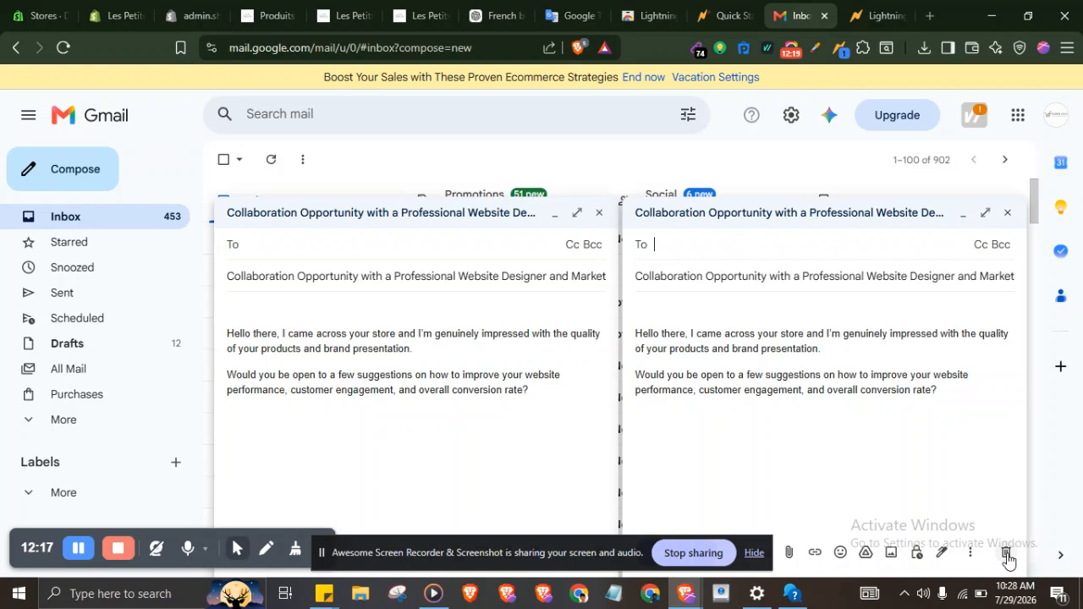
left_click(1007, 555)
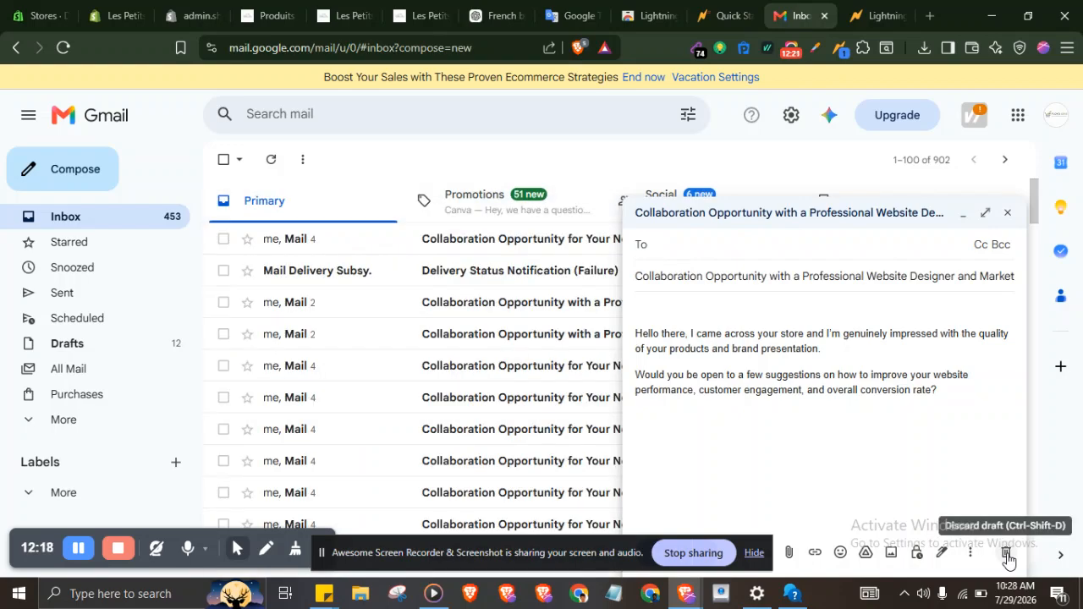
left_click(1007, 555)
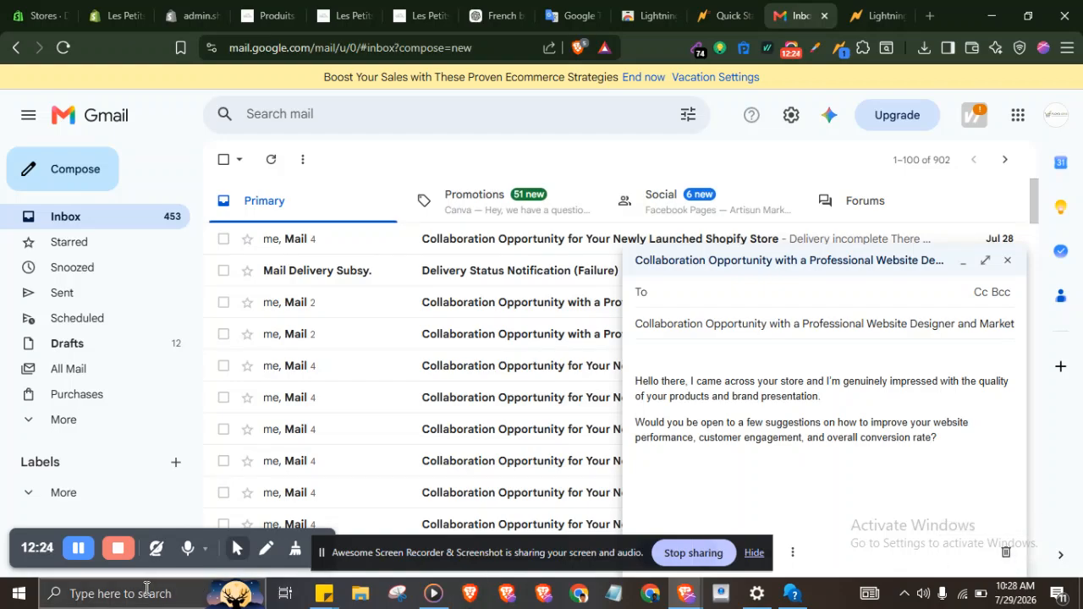
Search Windows for Notepad and open a blank document in it.
left_click(146, 593)
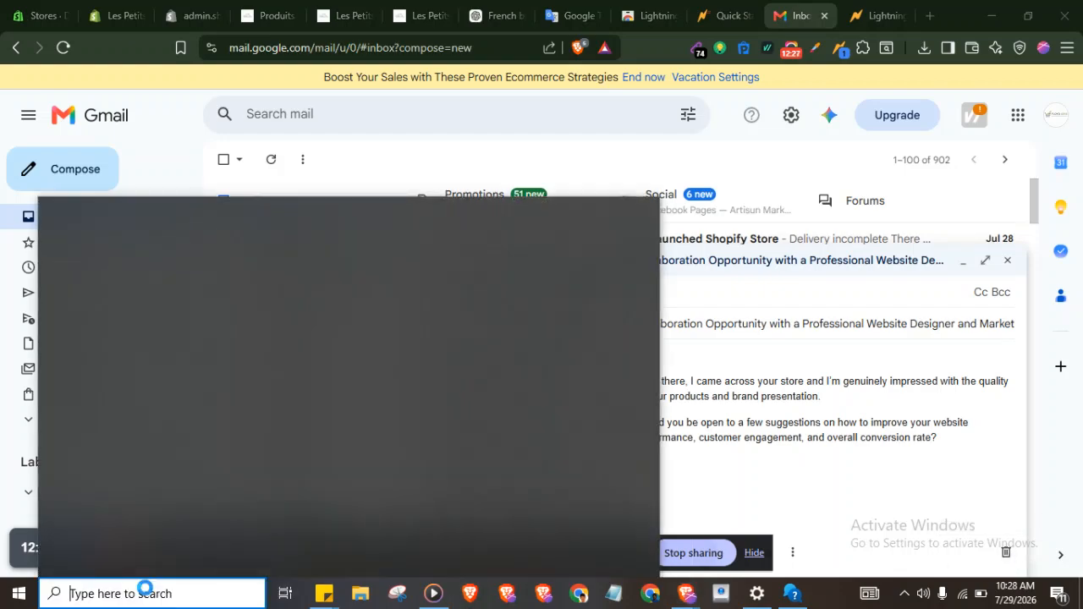
type("notep")
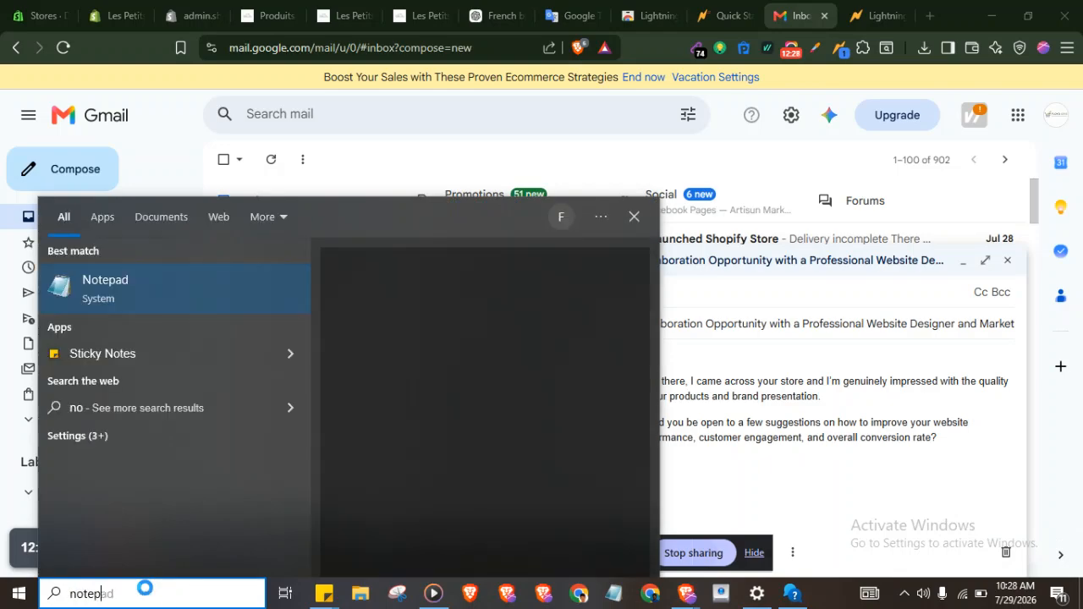
type("ad")
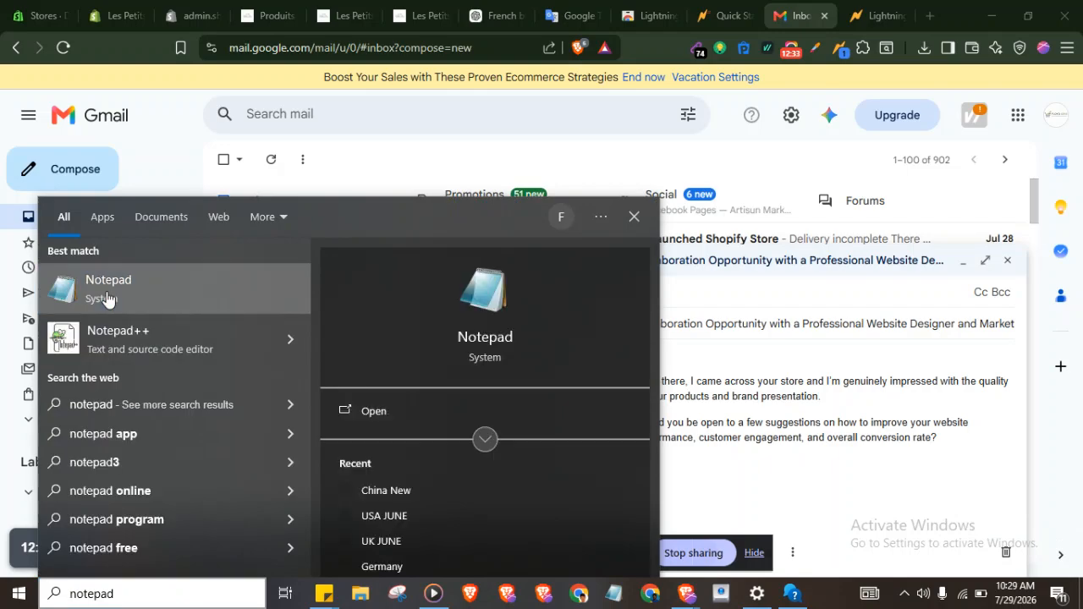
left_click(106, 298)
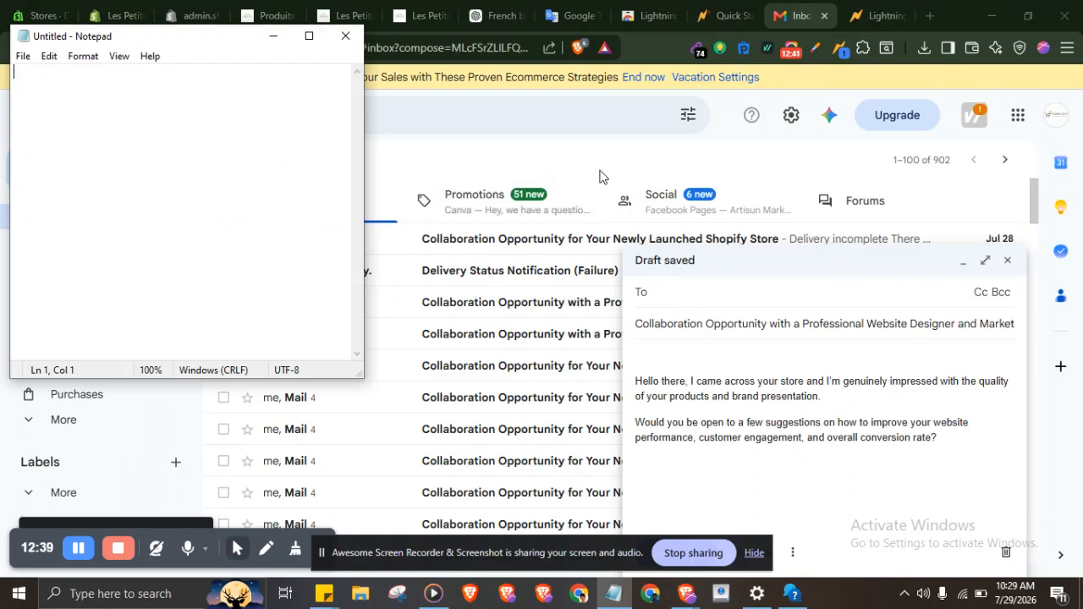
Switch to Chrome, dismiss the offer to restore pages and maximize the browser window.
left_click(649, 595)
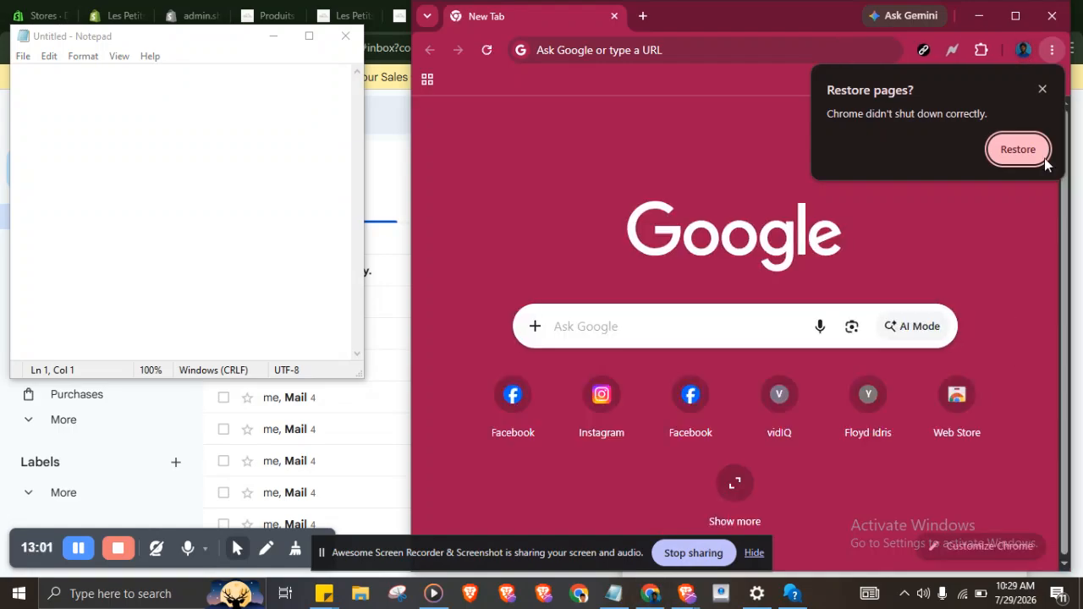
left_click(1043, 89)
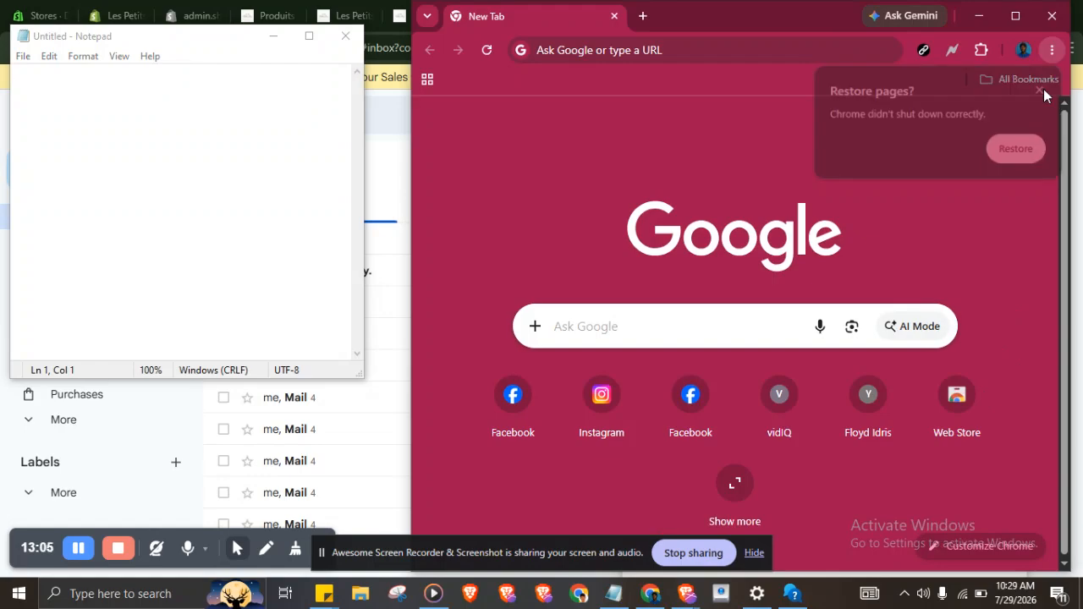
left_click(1015, 16)
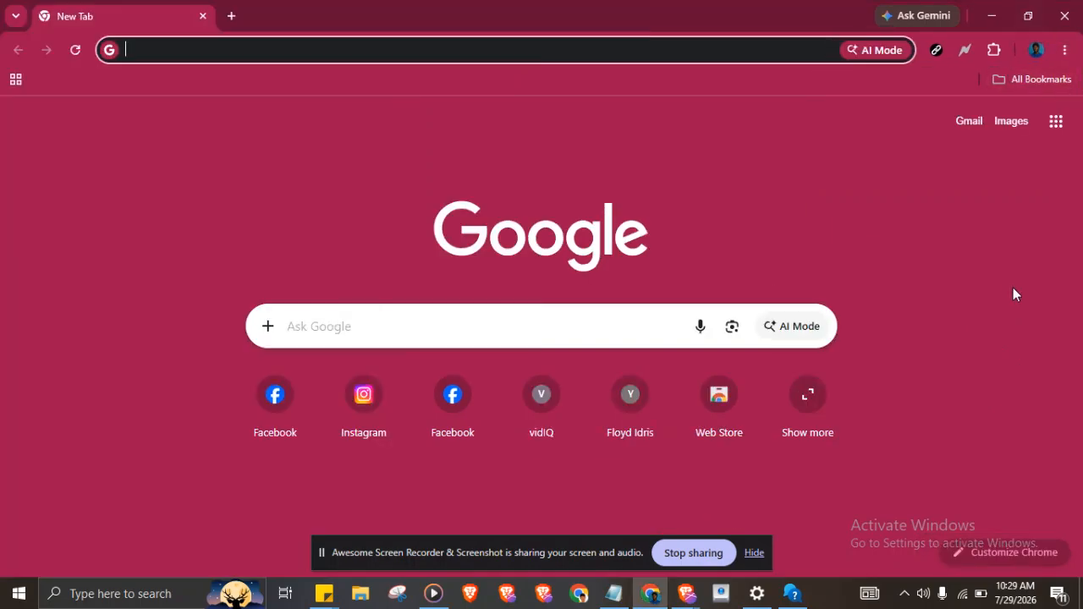
Open Google Sheets from the list of Google apps.
left_click(1049, 128)
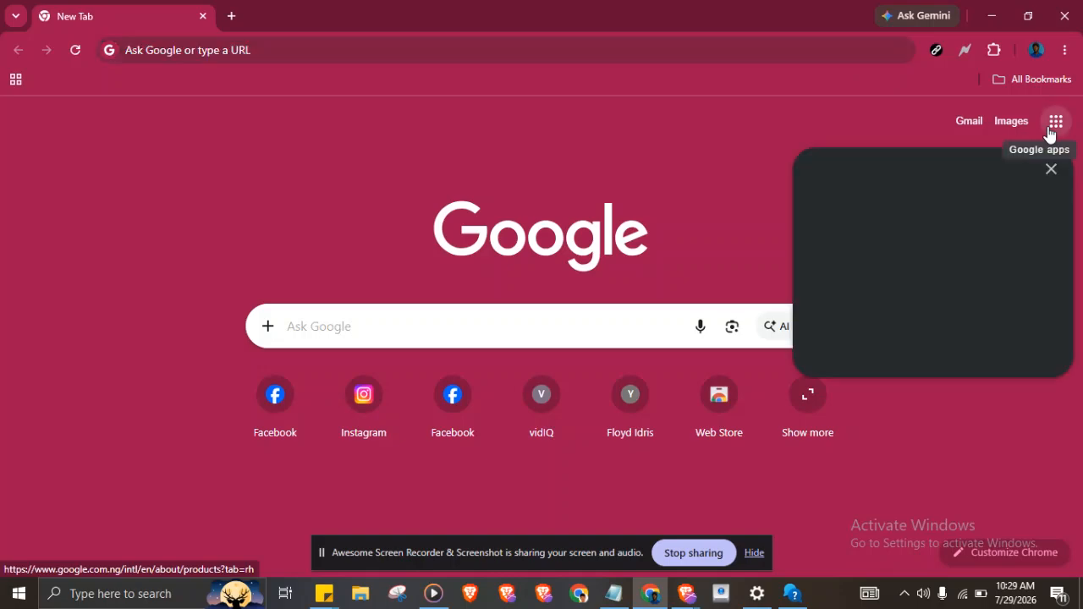
left_click(1049, 127)
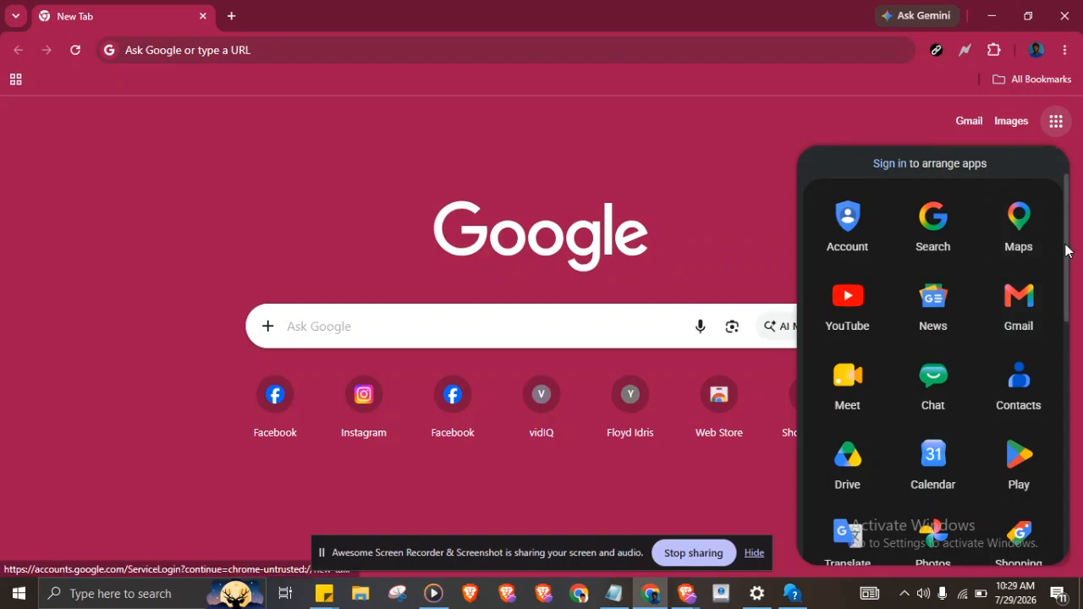
scroll(1068, 319, "down", 2)
scroll(1068, 318, "down", 1)
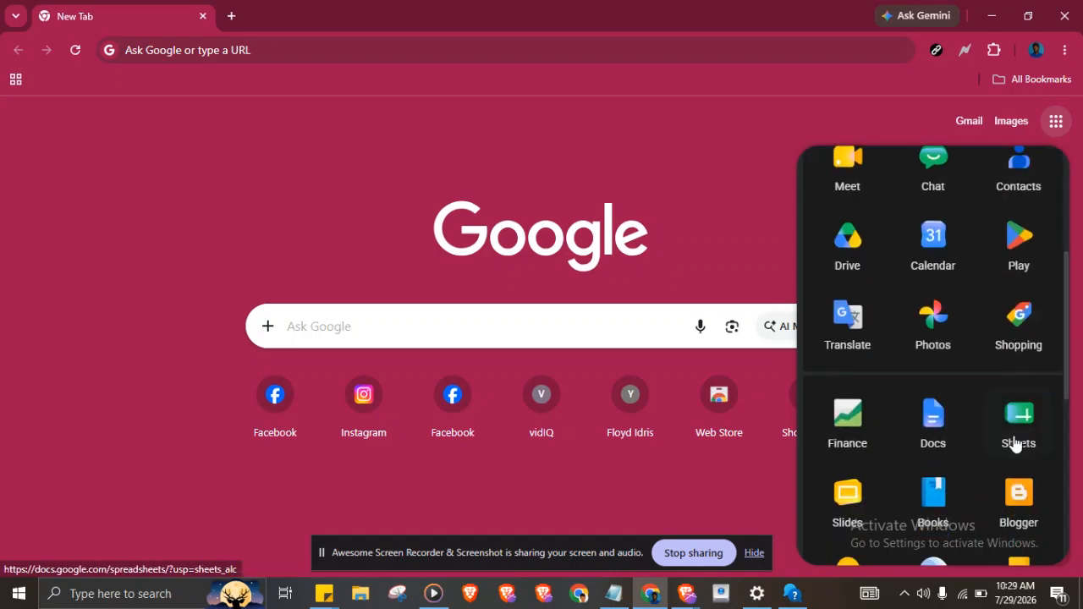
left_click(1014, 423)
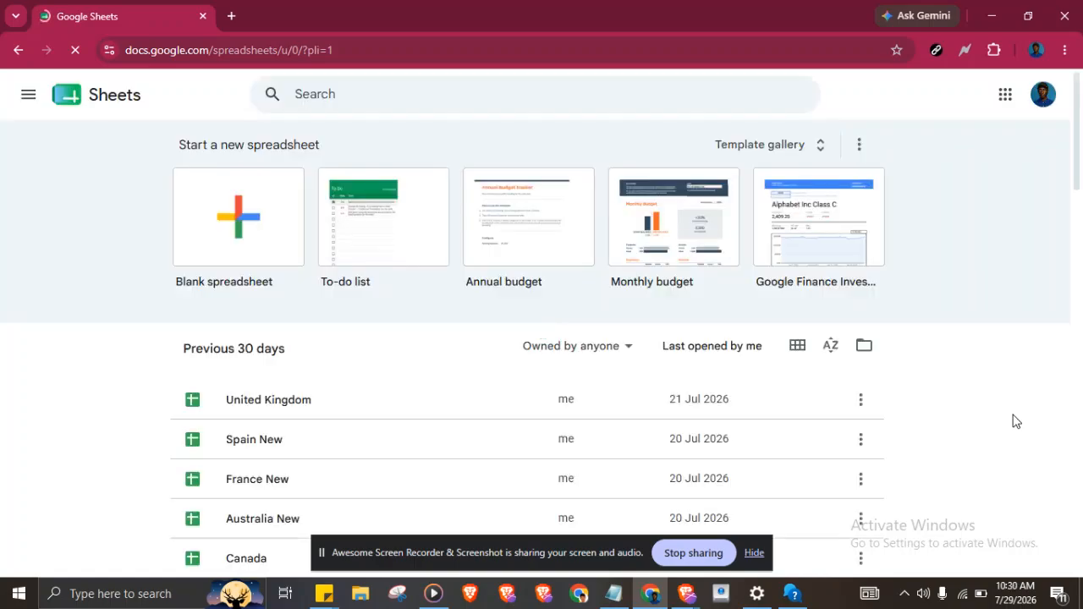
Open the Malaysia New spreadsheet to check its store e-mail columns, and return to the Sheets home page.
left_click(310, 432)
left_click_drag(1082, 159, 1082, 247)
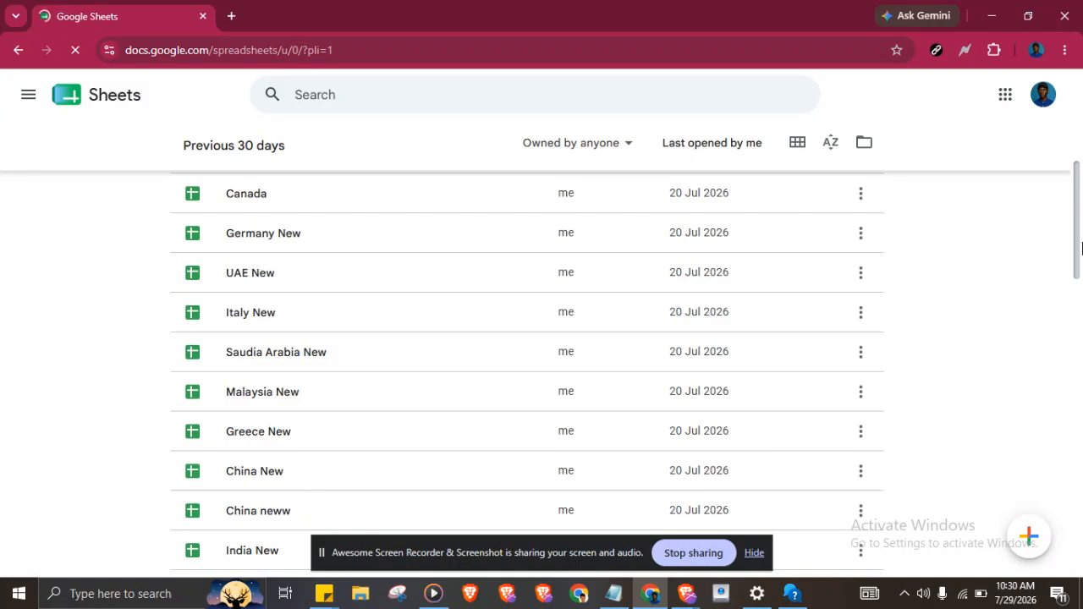
left_click(254, 398)
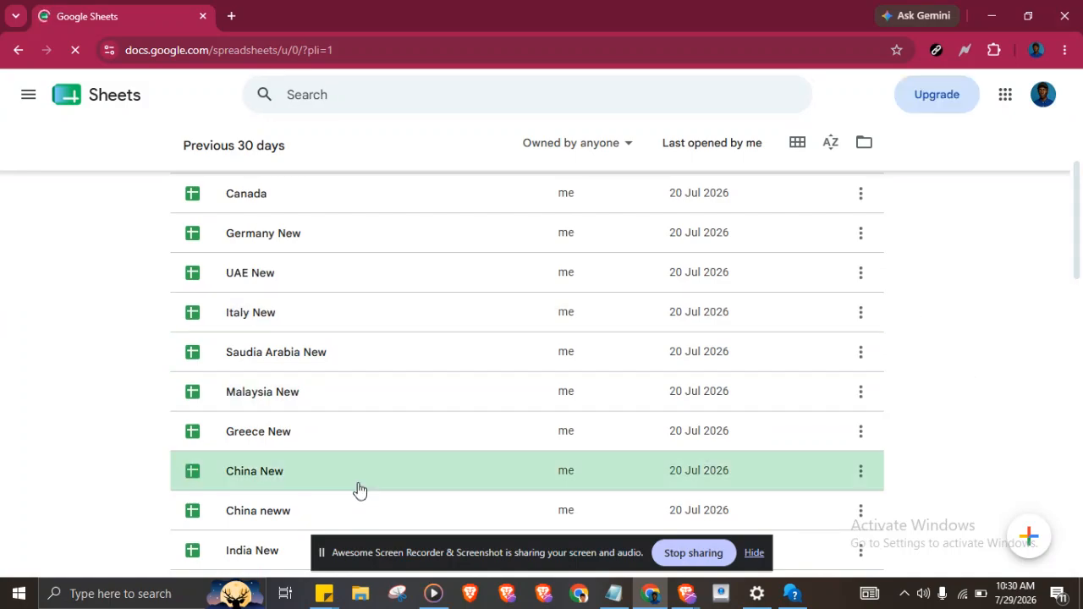
left_click(284, 407)
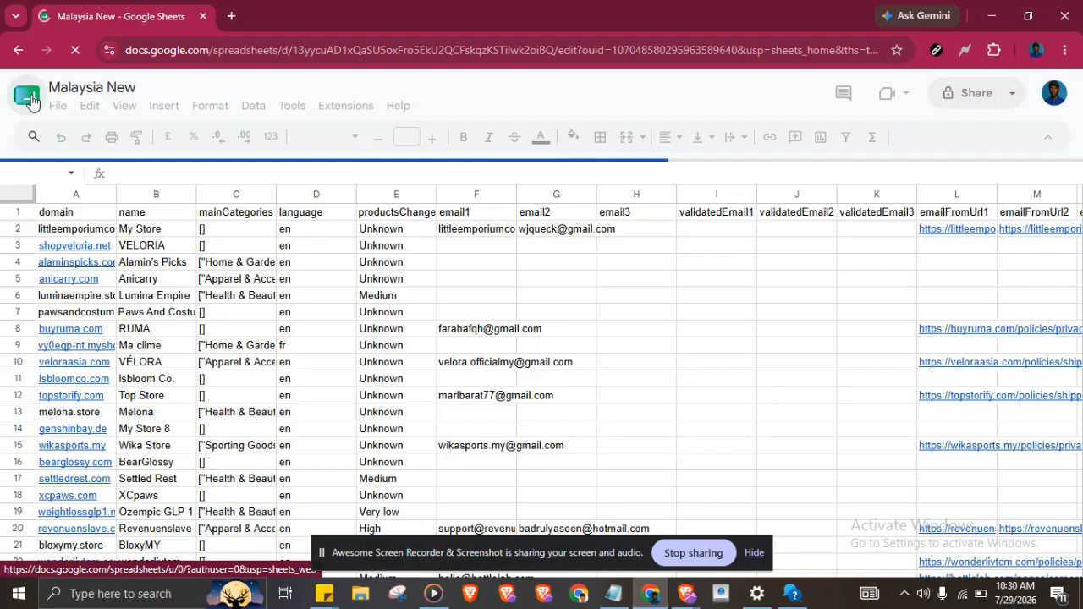
left_click(29, 100)
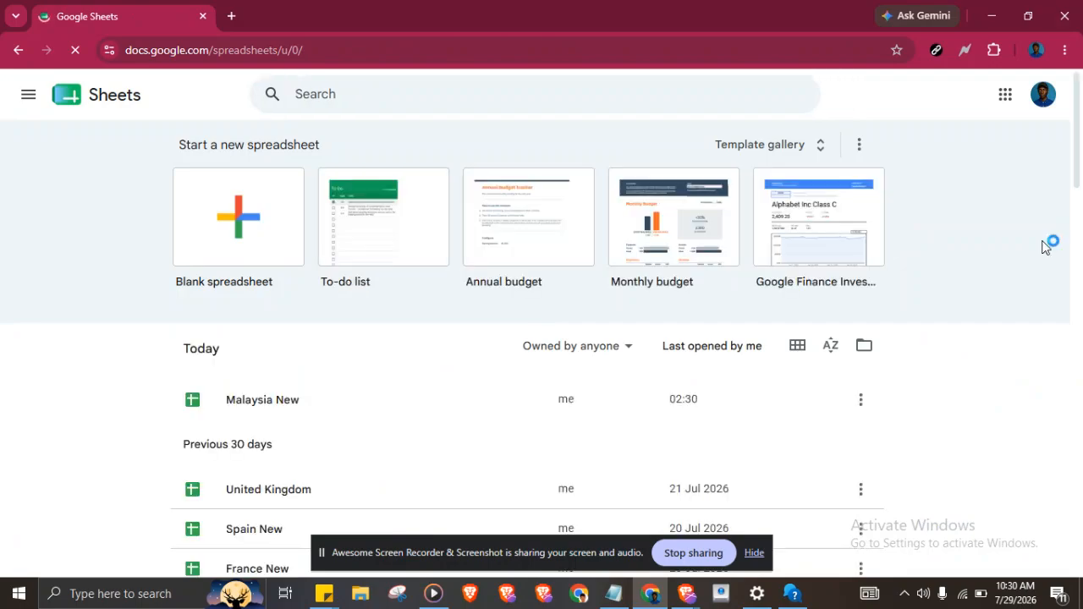
Open the United Kingdom spreadsheet to check its store e-mail columns, and return to the Sheets home page.
left_click_drag(1078, 186, 1057, 195)
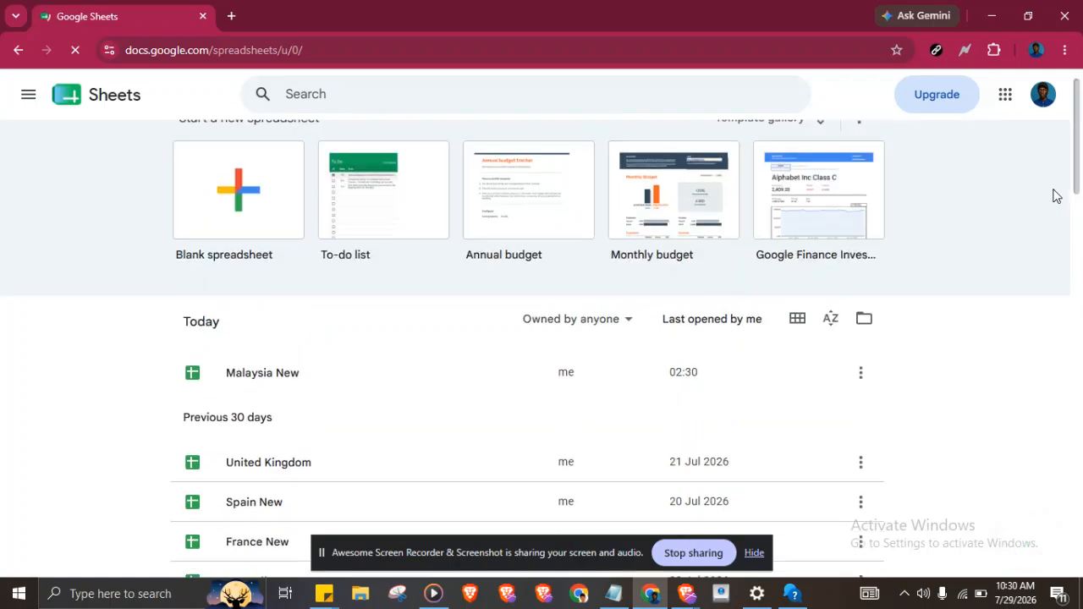
left_click(351, 455)
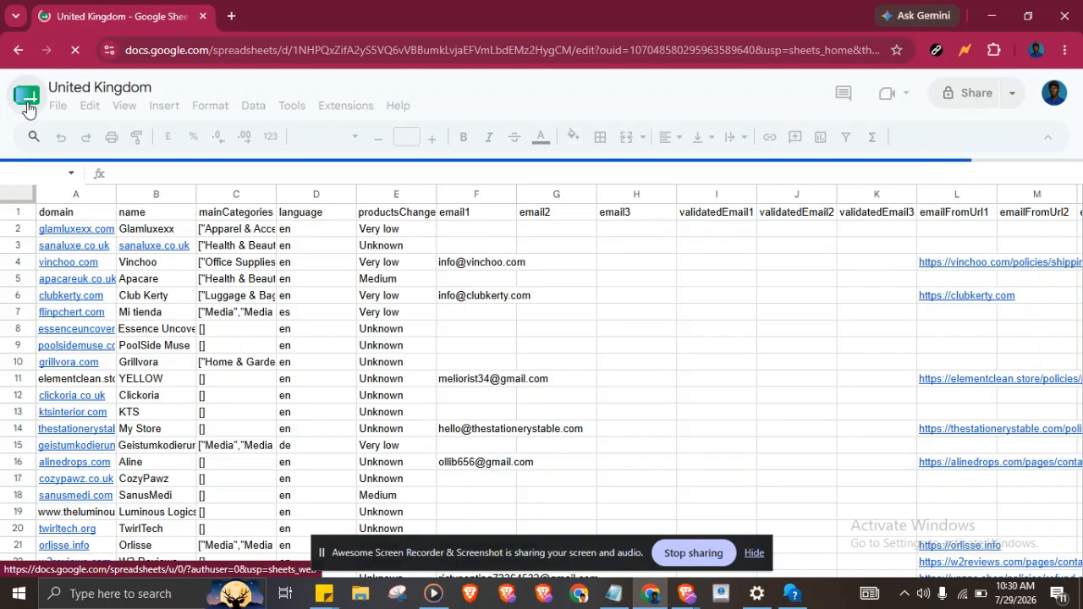
left_click(27, 104)
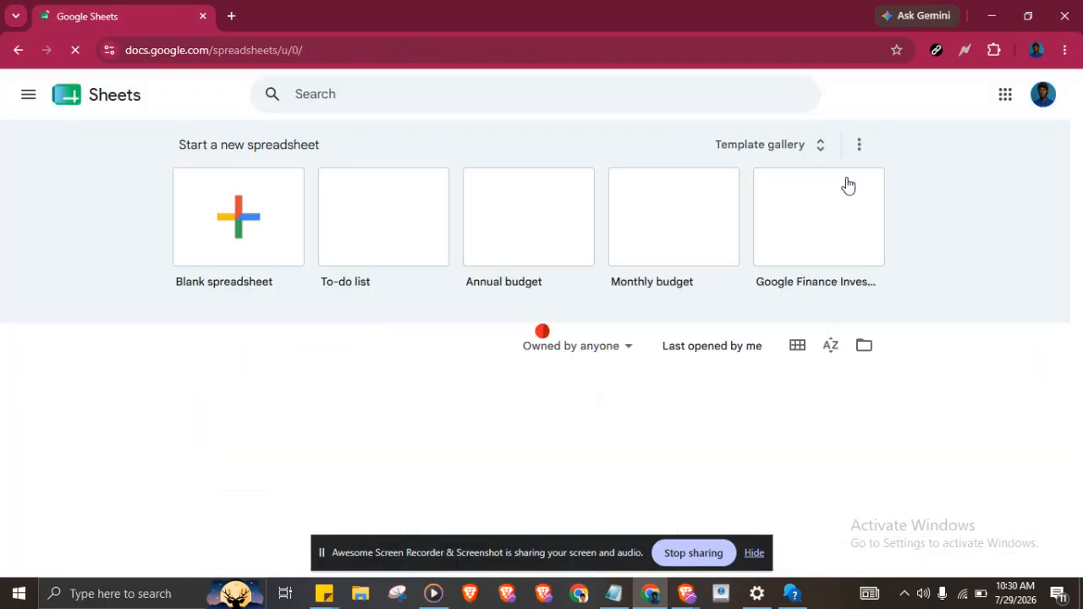
Look through the earlier spreadsheets in the Sheets file list and switch to the other Chrome profile's window.
scroll(1079, 227, "down", 3)
left_click_drag(1079, 227, 1073, 491)
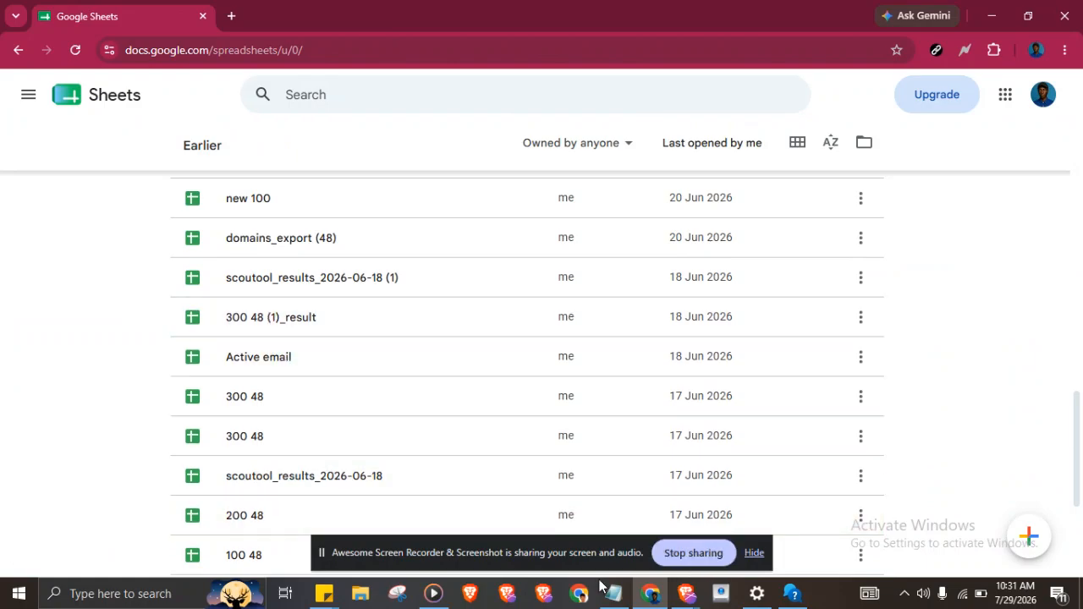
left_click(580, 596)
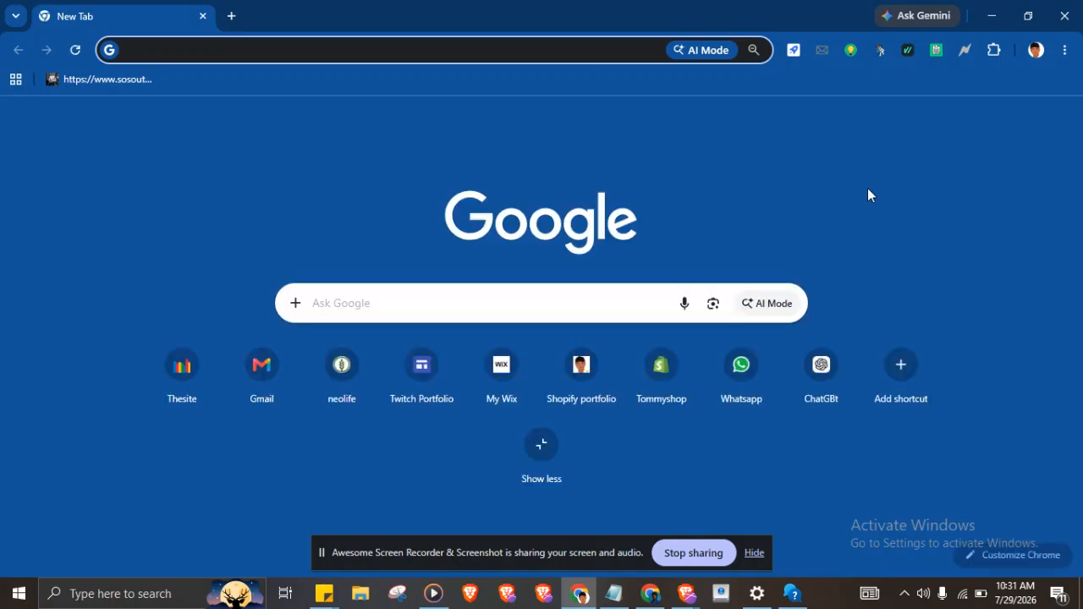
Go to the Google Sheets home page and open the USA June spreadsheet.
type("she")
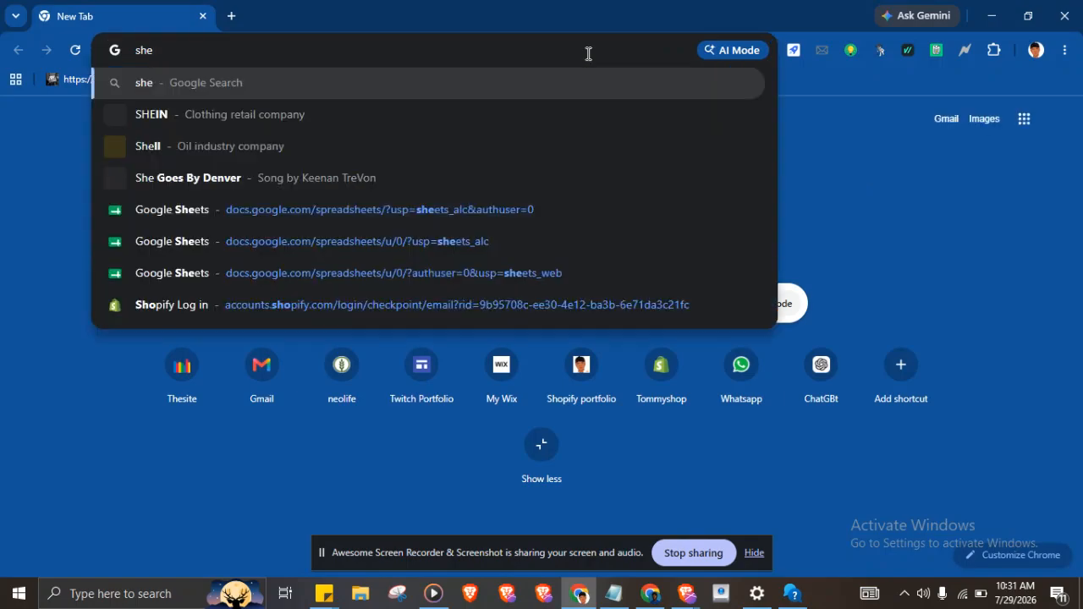
left_click(376, 209)
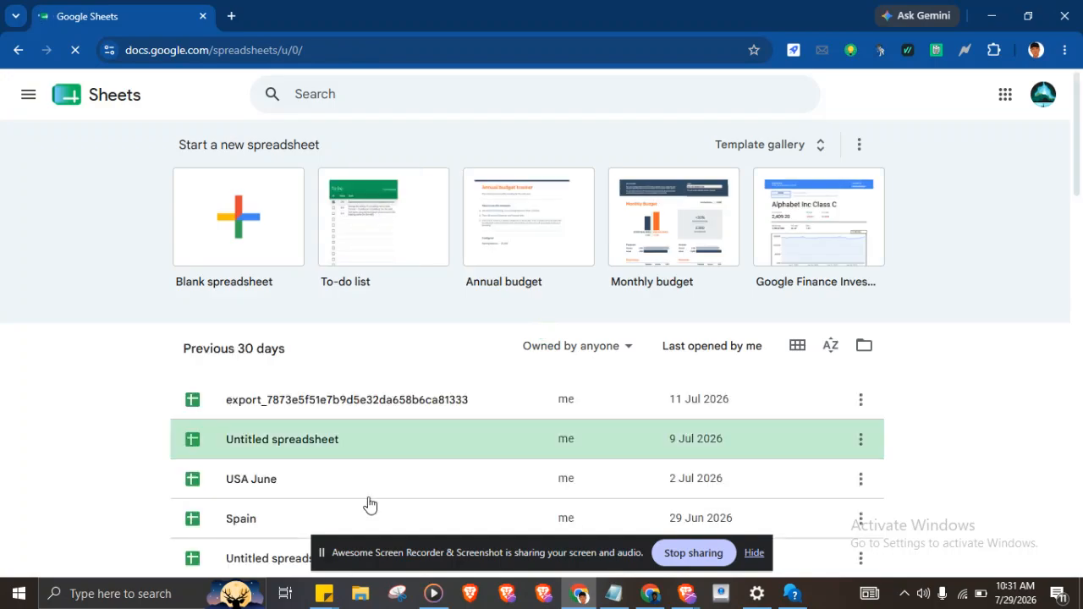
left_click(260, 497)
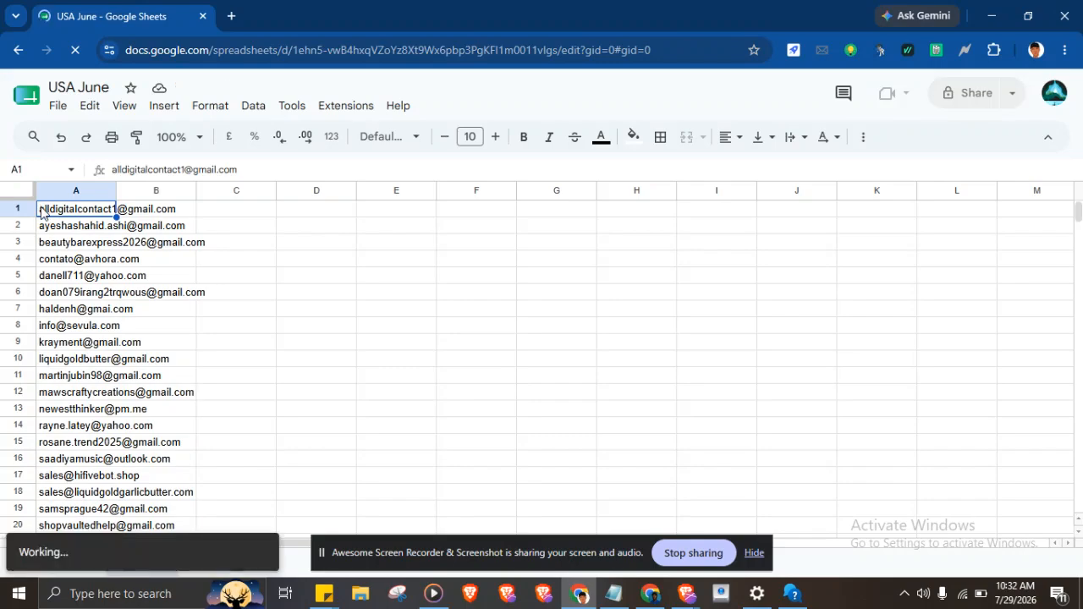
Copy the e-mail addresses in cells A1:B201 of the USA June sheet.
left_click(149, 349, "shift")
left_click_drag(149, 349, 190, 502)
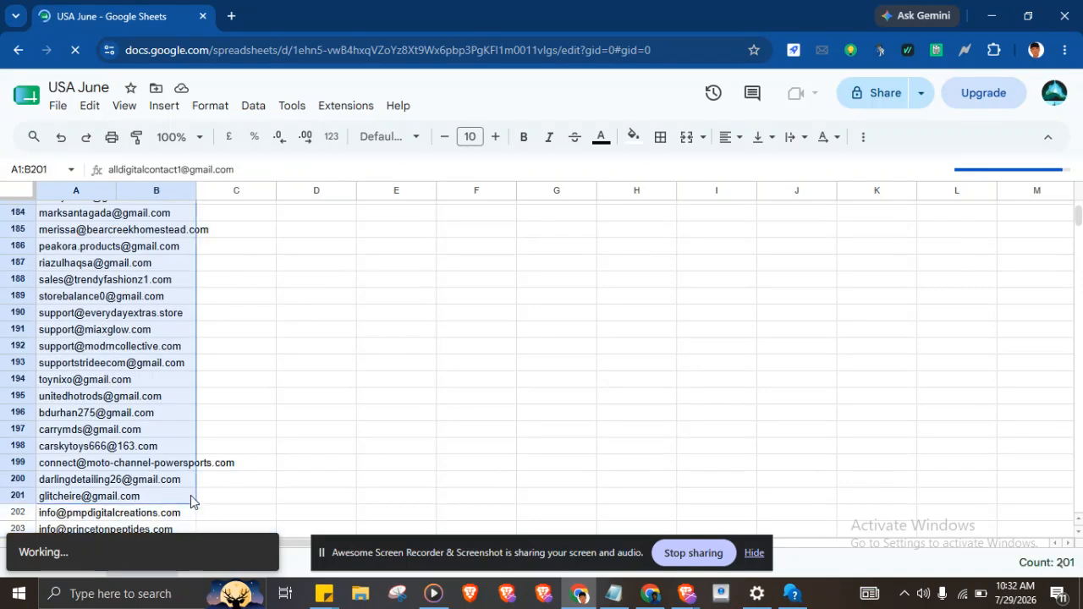
right_click(190, 502)
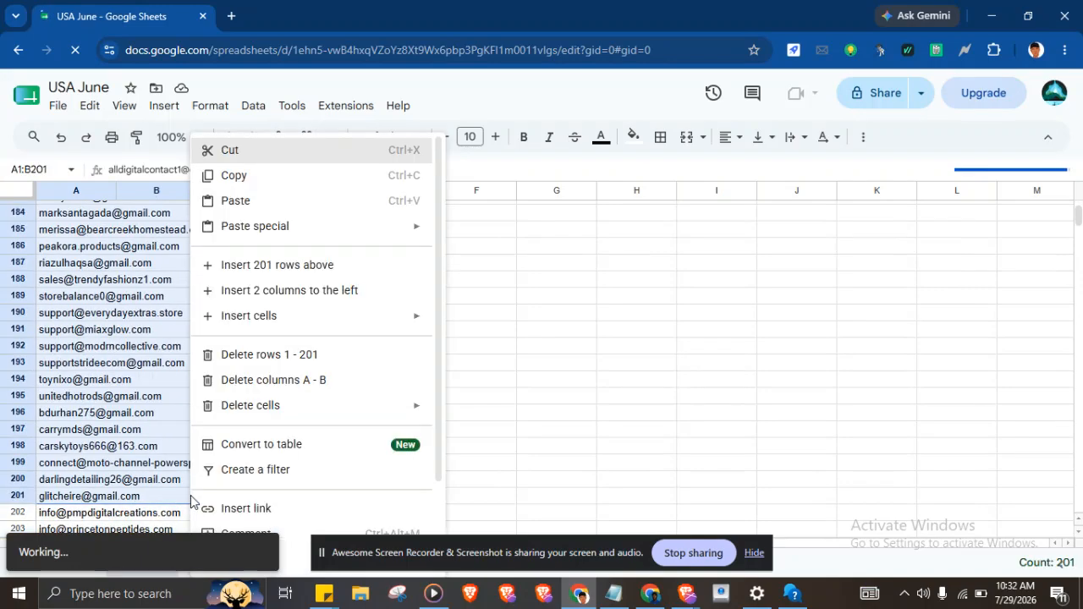
left_click(234, 178)
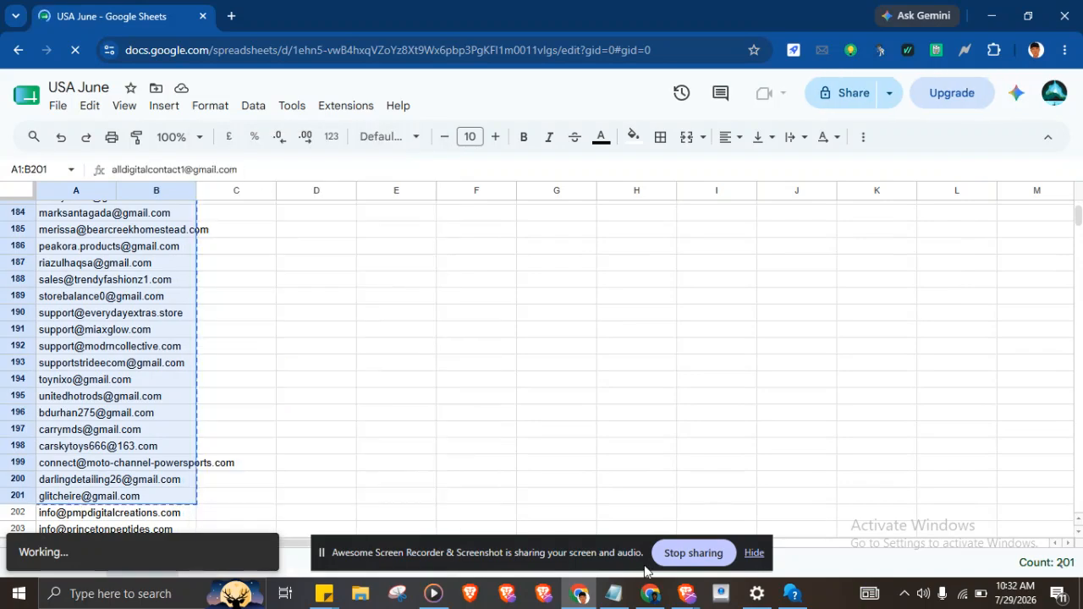
Paste the copied addresses into the blank Notepad document and return to the start of the list.
left_click(614, 597)
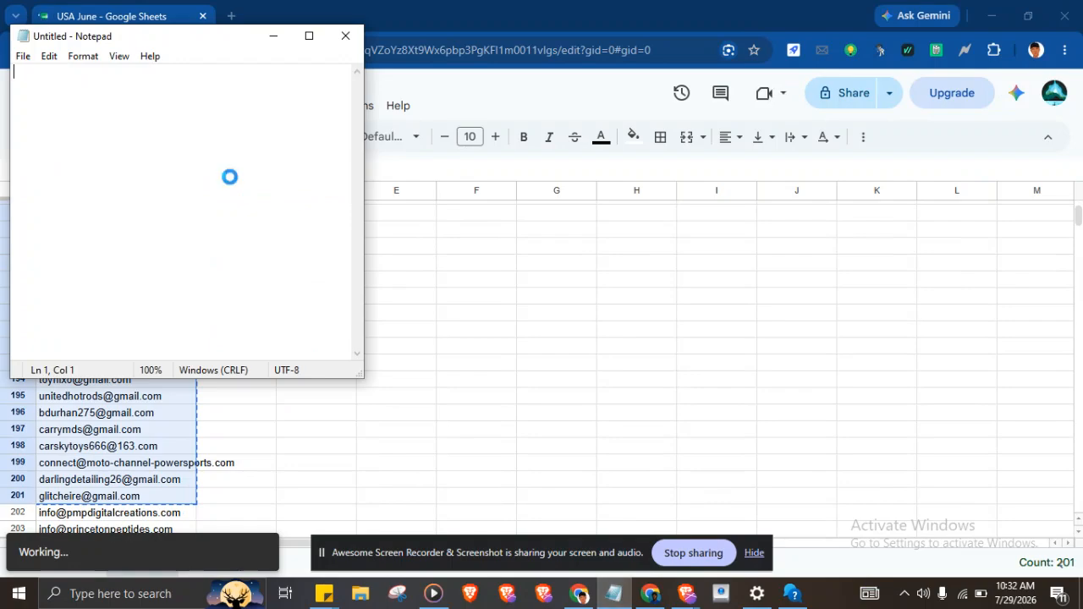
key("ctrl+v")
left_click(231, 176)
scroll(347, 93, "up", 4)
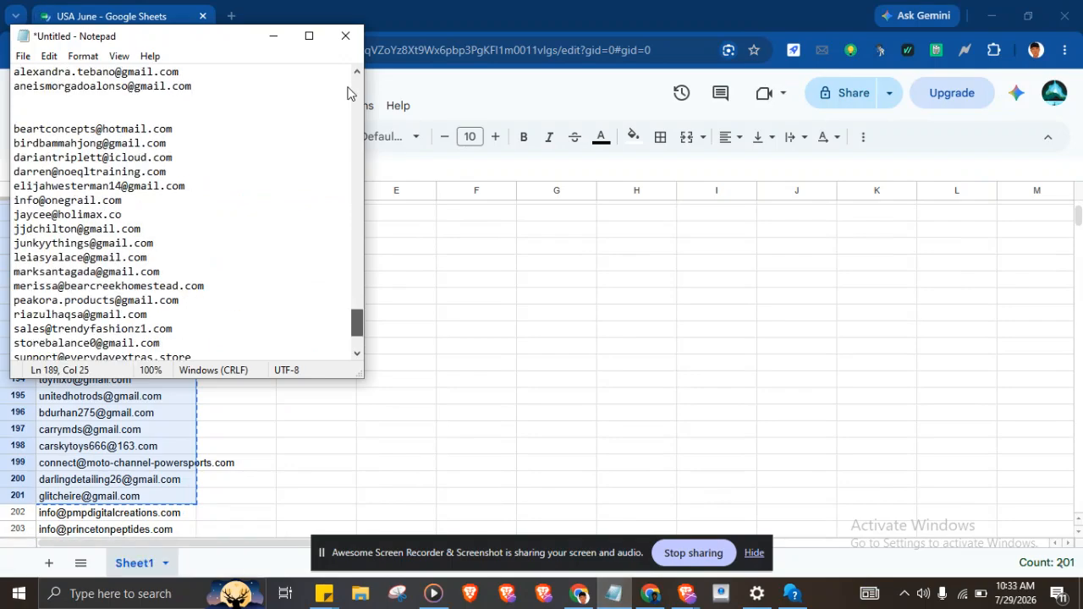
scroll(347, 93, "up", 15)
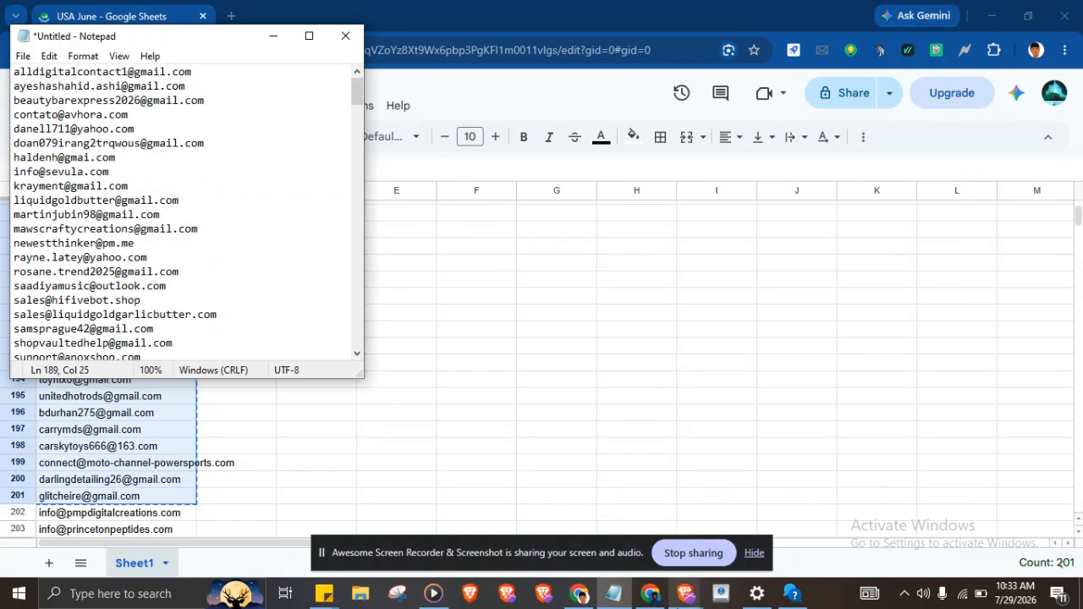
Switch to the Brave window with the Gmail inbox and discard the open collaboration e-mail draft.
left_click(686, 595)
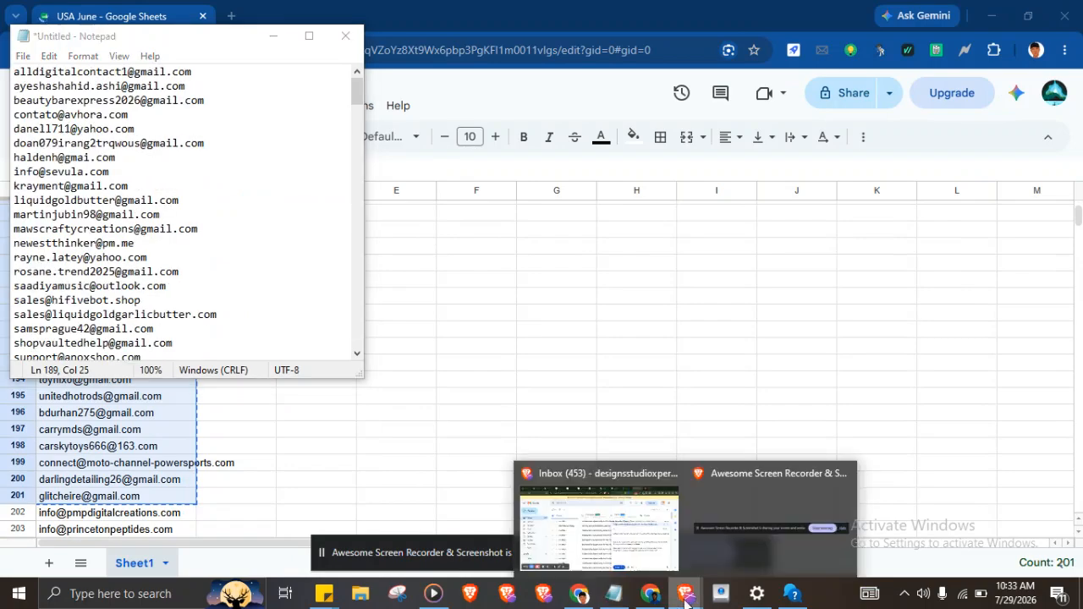
left_click(636, 538)
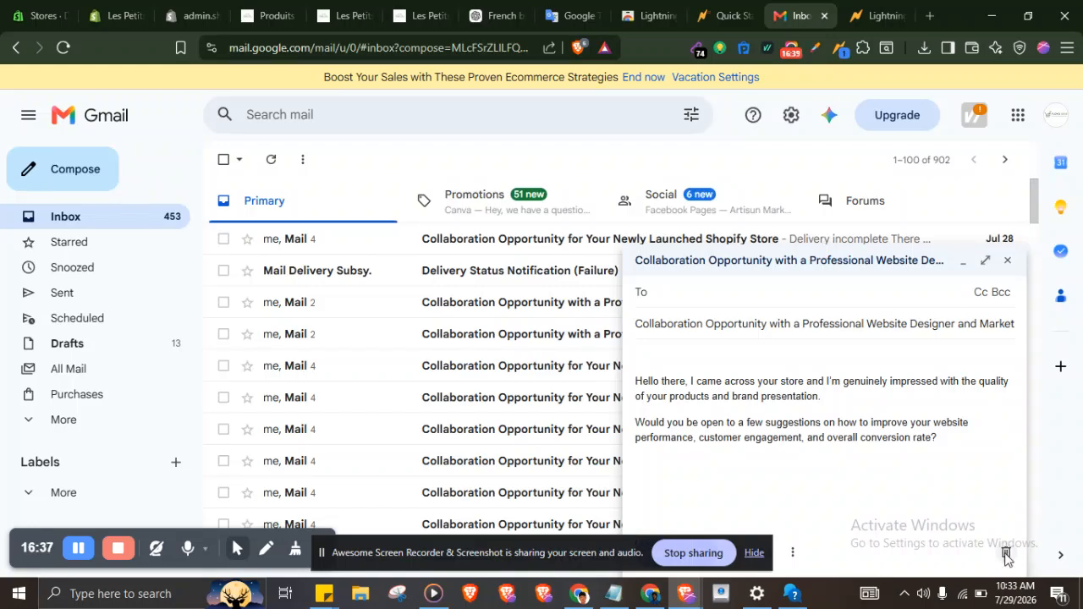
left_click(1005, 556)
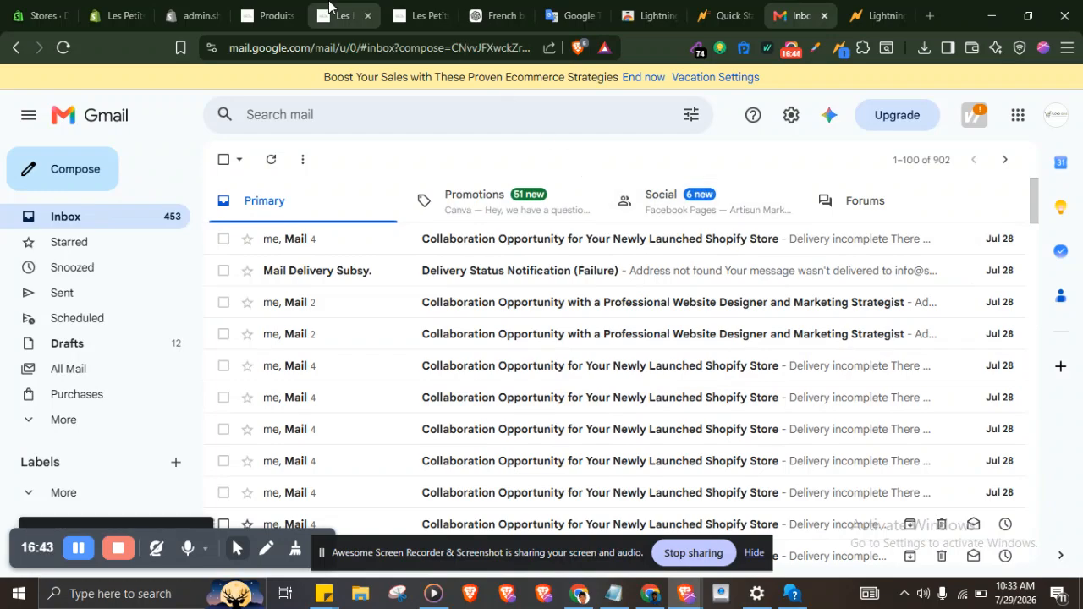
Close the seven unneeded browser tabs between admin.shopify.com and the Gmail inbox.
left_click(291, 16)
left_click(291, 16)
left_click(291, 17)
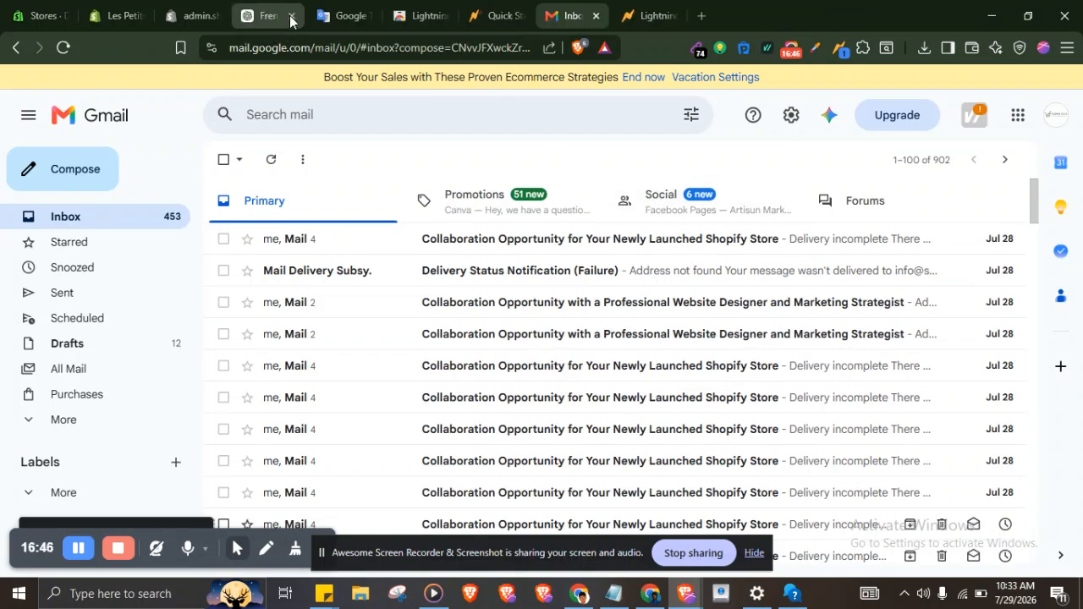
left_click(291, 17)
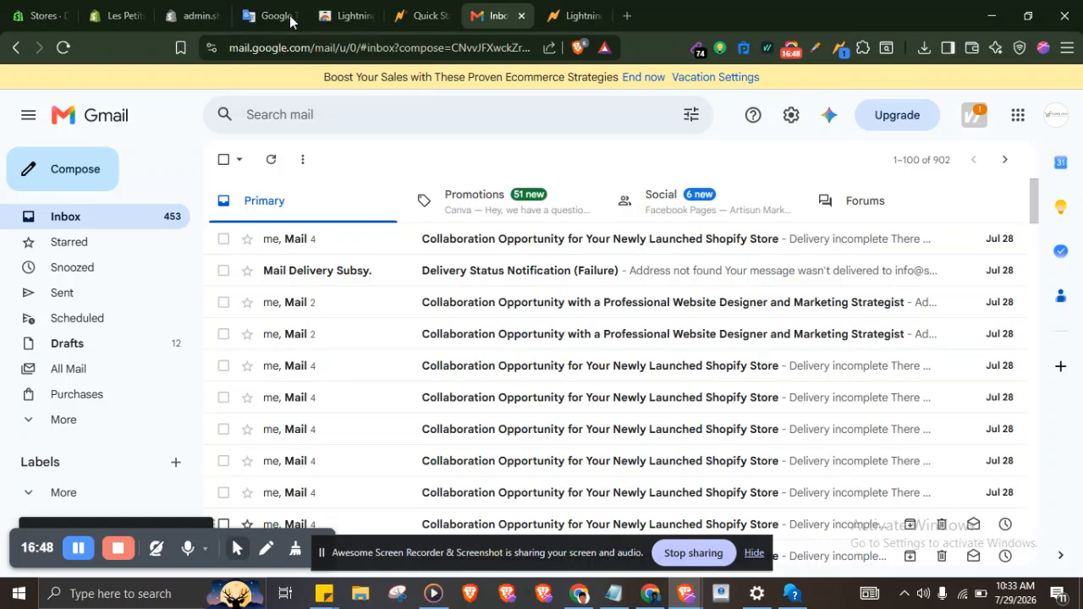
left_click(291, 16)
left_click(291, 16)
left_click(292, 16)
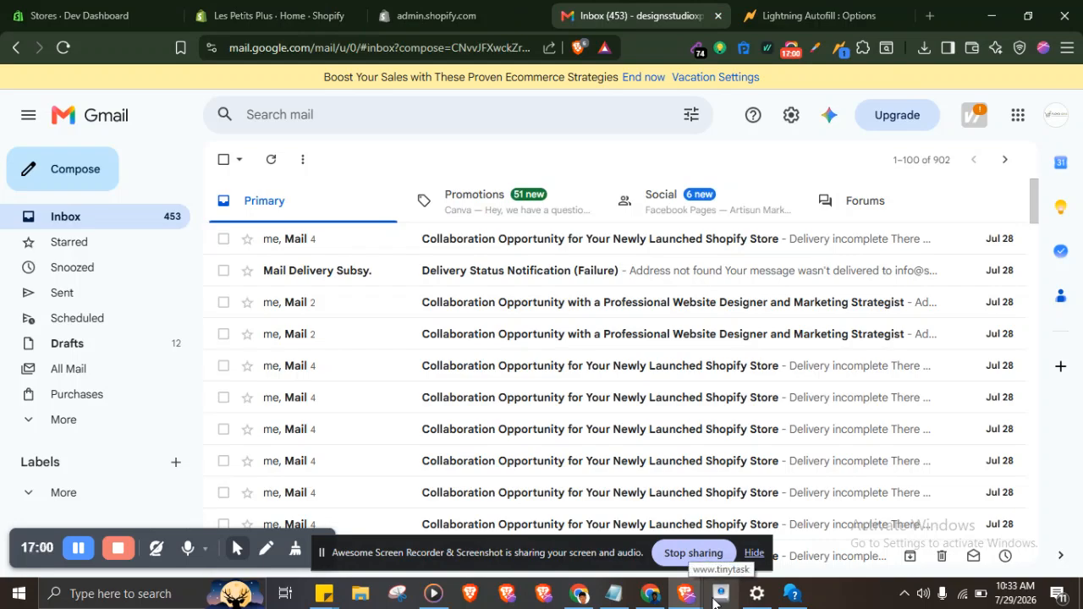
Search Windows for "tiny" and launch tinytask.exe.
left_click(124, 593)
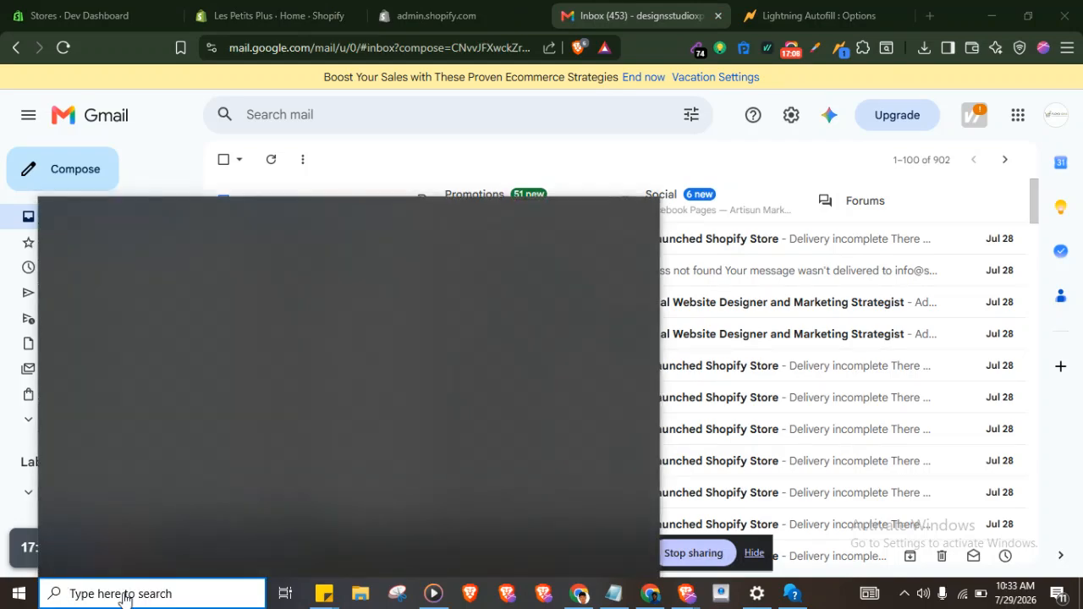
type("ti")
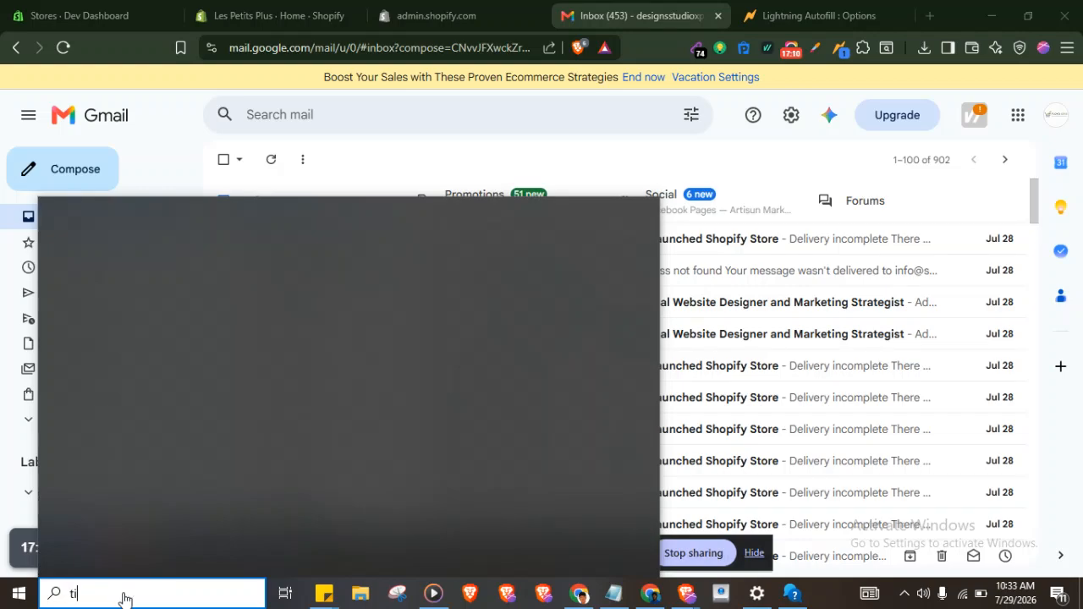
type("ny")
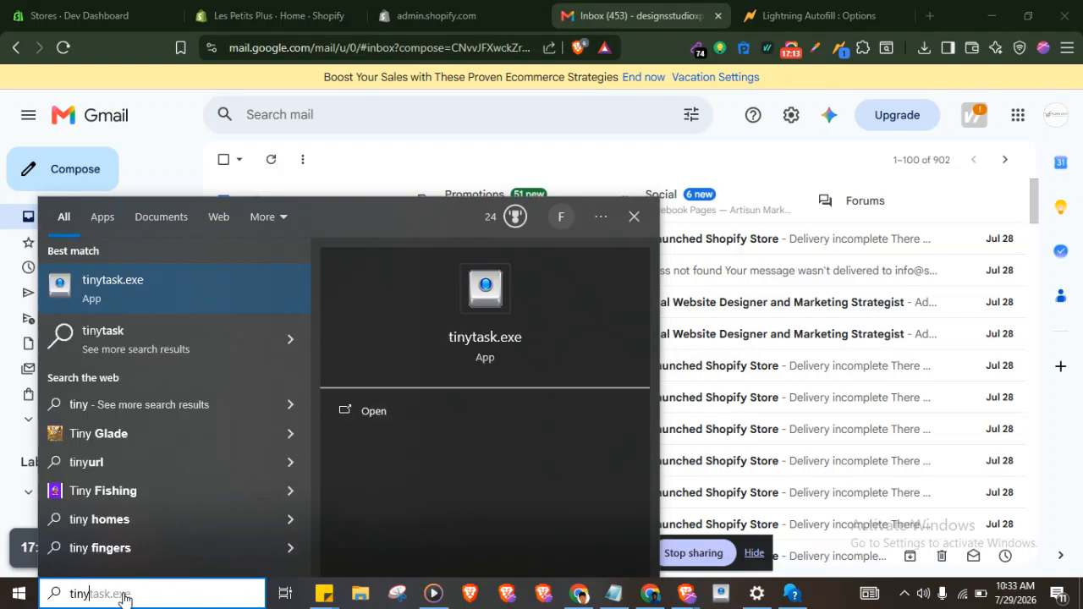
left_click(129, 294)
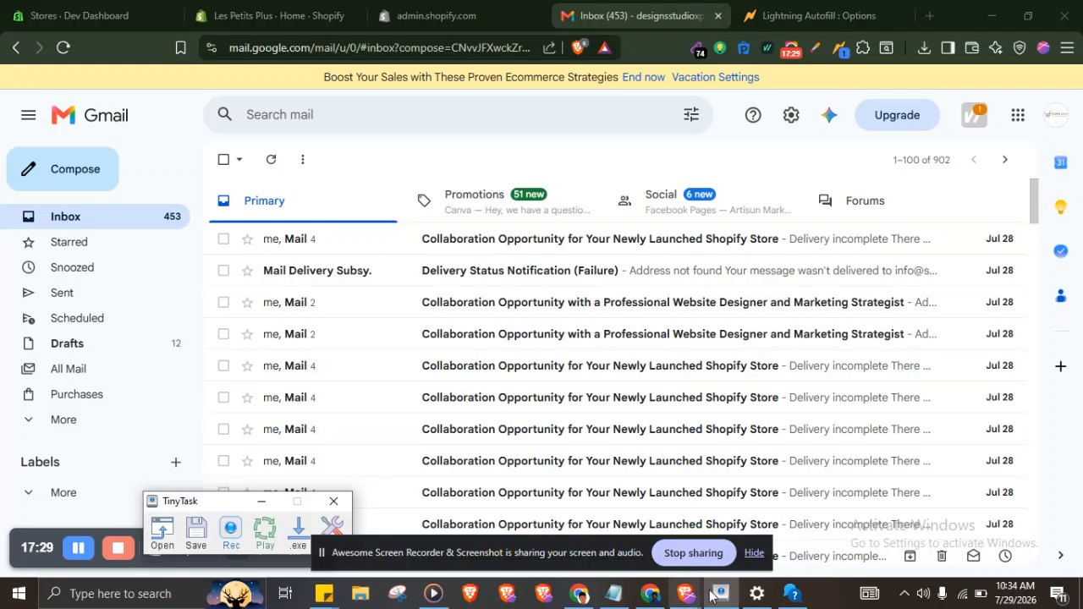
Restore the Gmail browser window to a smaller size beside Notepad and TinyTask, and hide the screen-sharing notice.
mouse_move(718, 595)
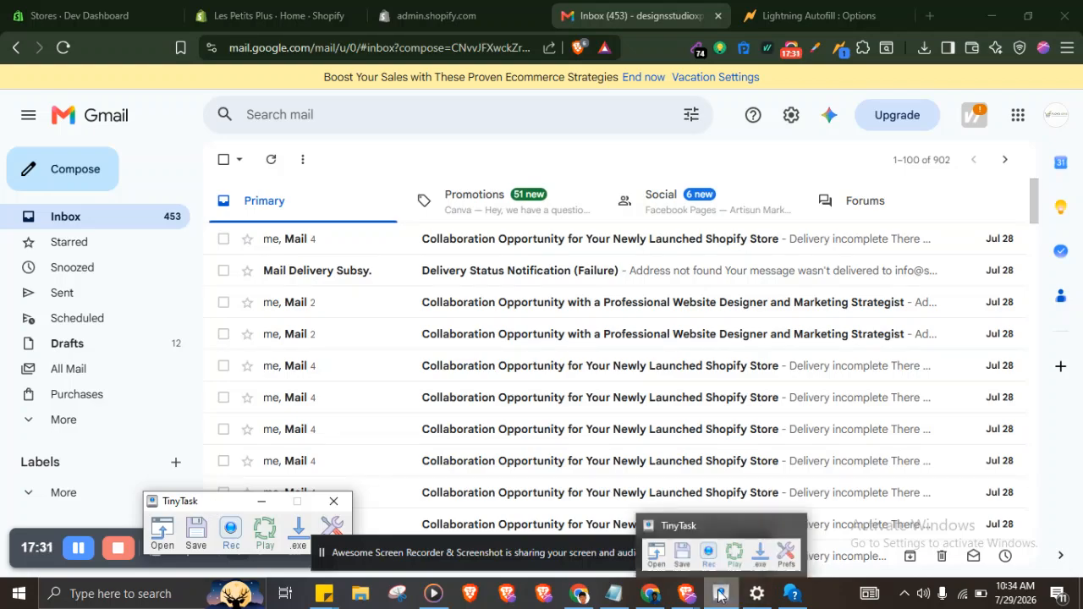
mouse_move(615, 601)
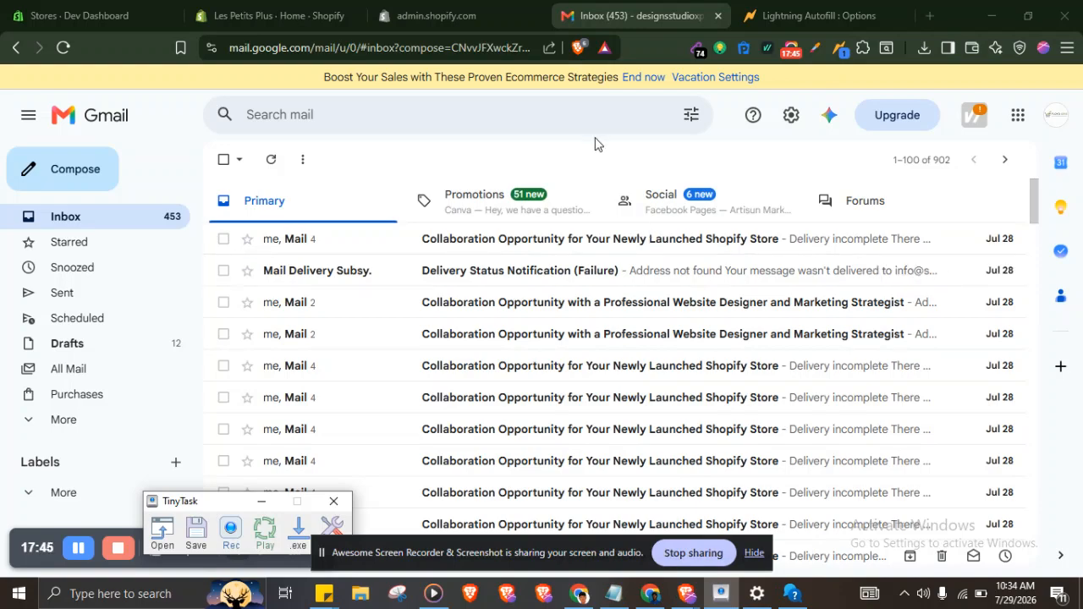
double_click(950, 12)
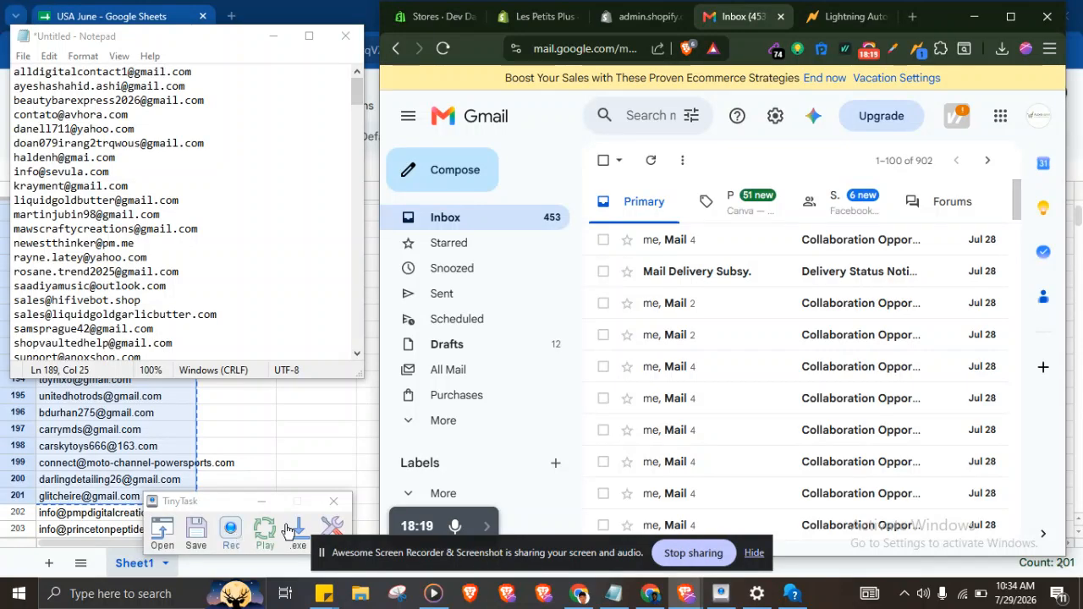
left_click(752, 554)
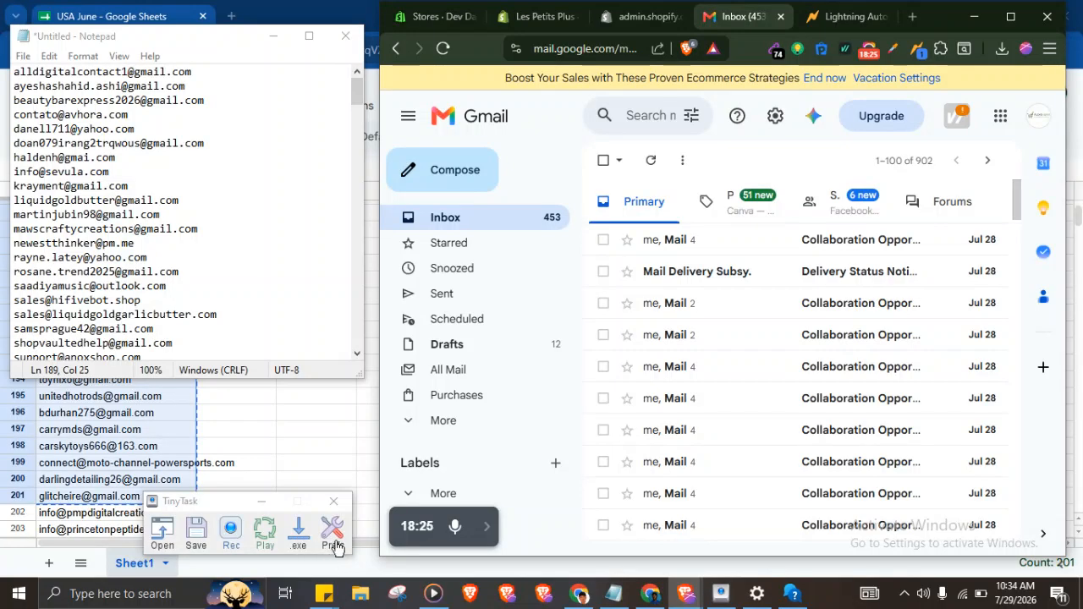
Start a TinyTask recording, copy the first address line in Notepad and delete it from the list.
left_click(228, 533)
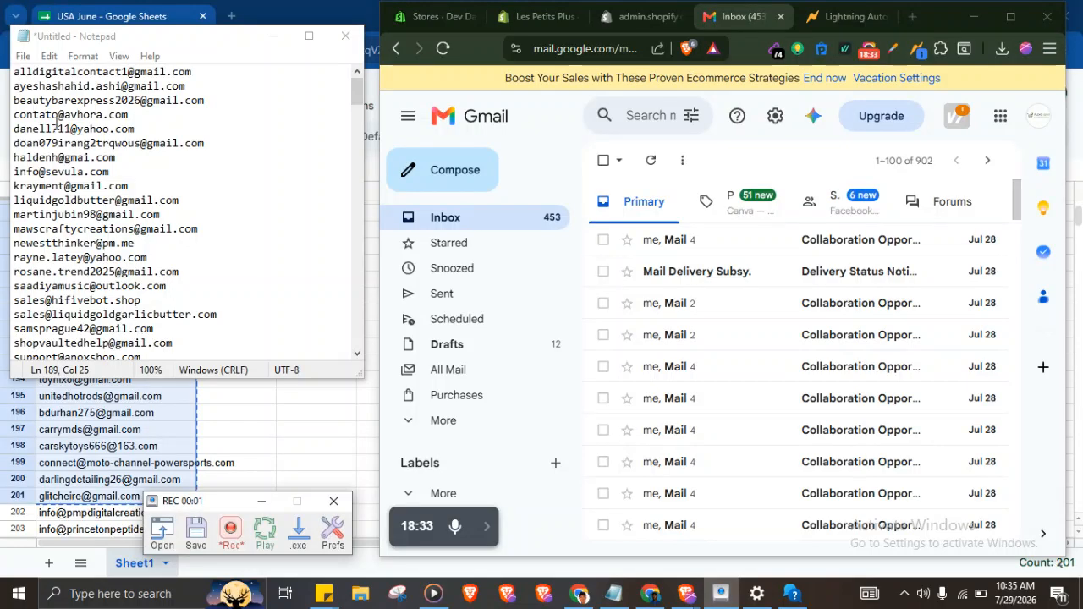
left_click(15, 86)
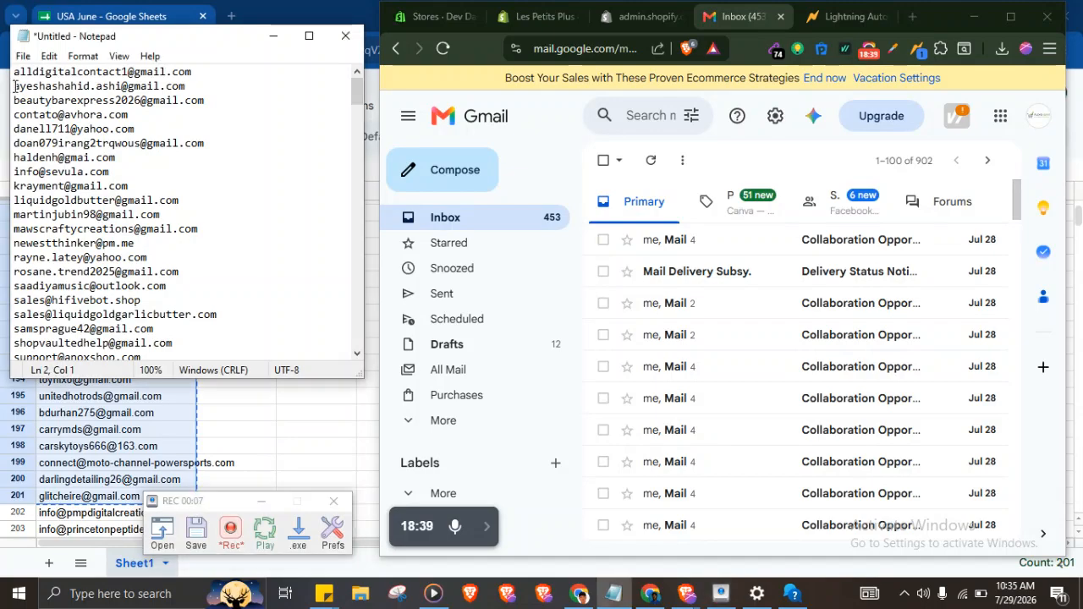
left_click_drag(15, 85, 13, 63)
key("ctrl+c")
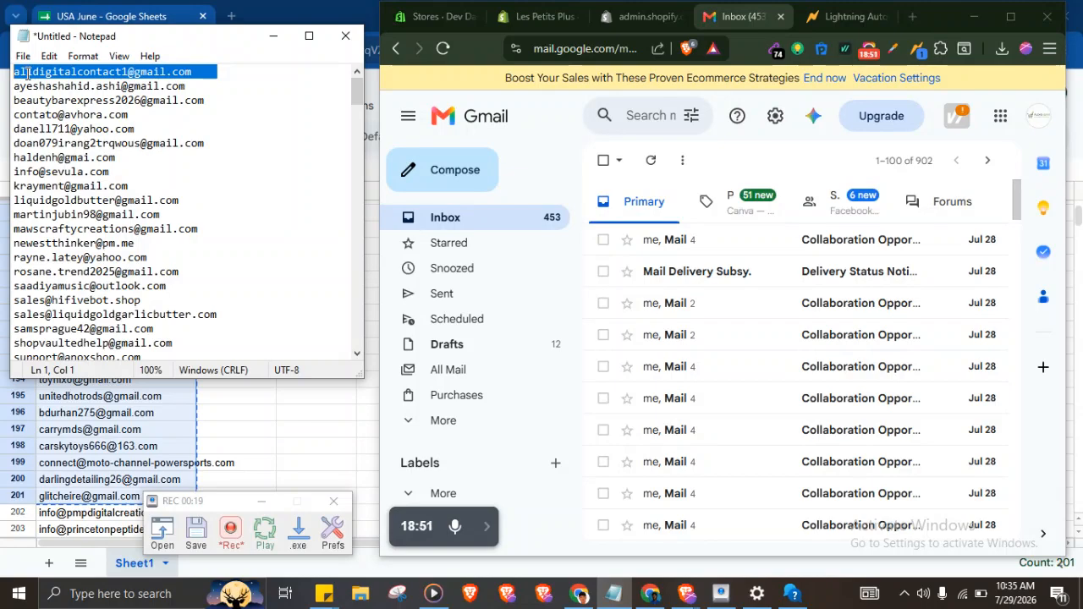
key("Delete")
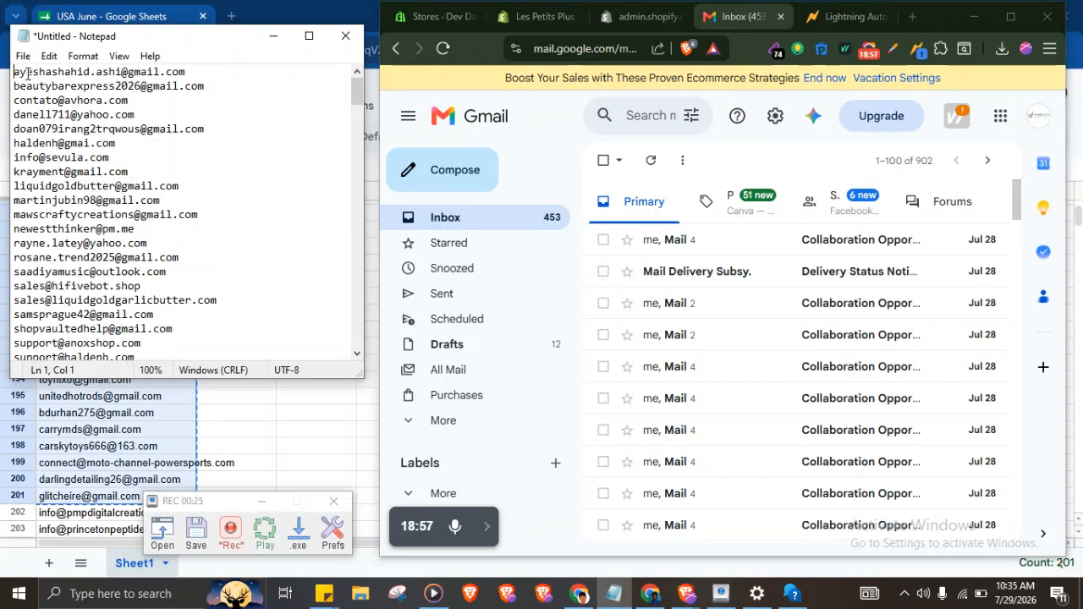
Compose a new Gmail message, paste the copied address as the recipient and send it.
left_click(458, 185)
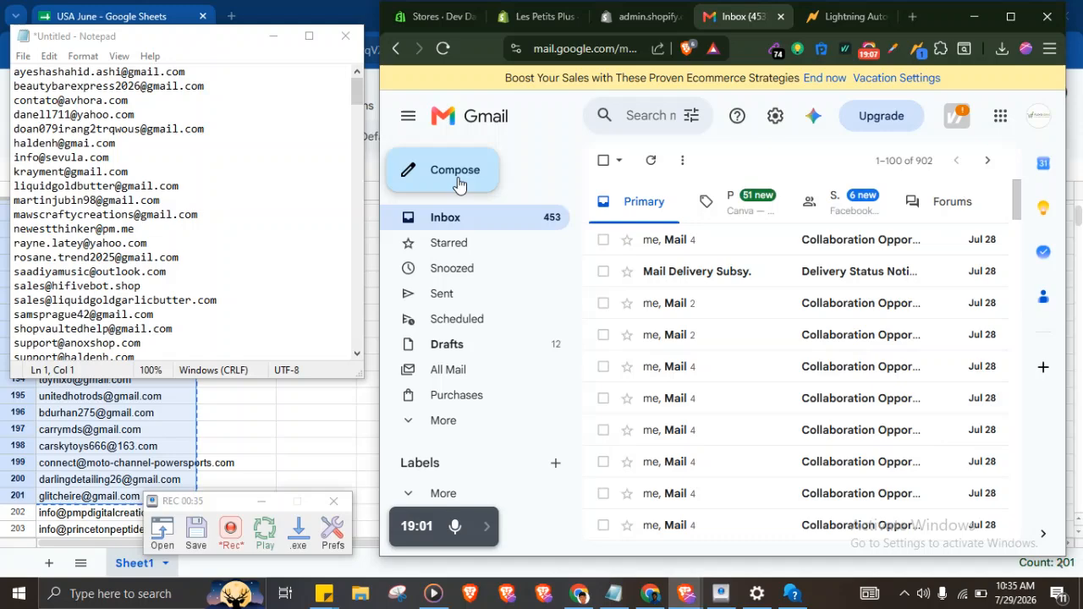
left_click(458, 184)
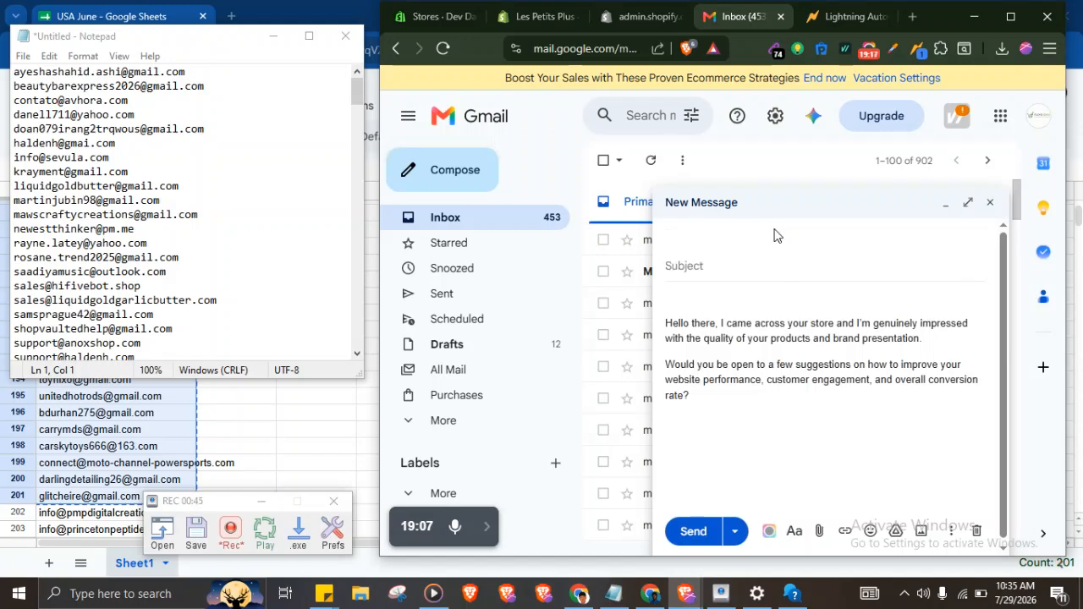
left_click(742, 236)
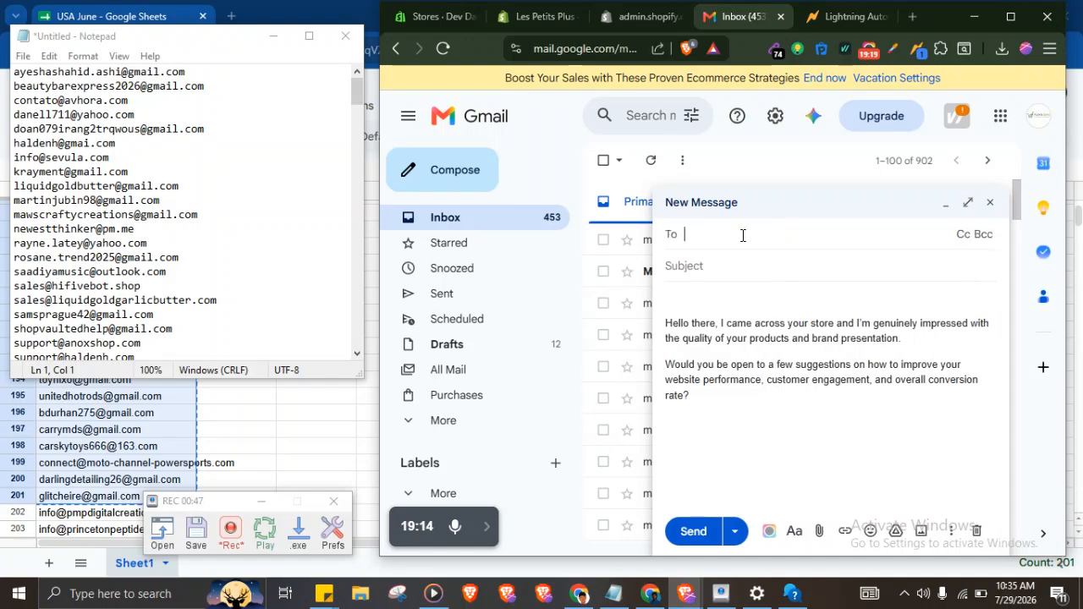
key("ctrl+v")
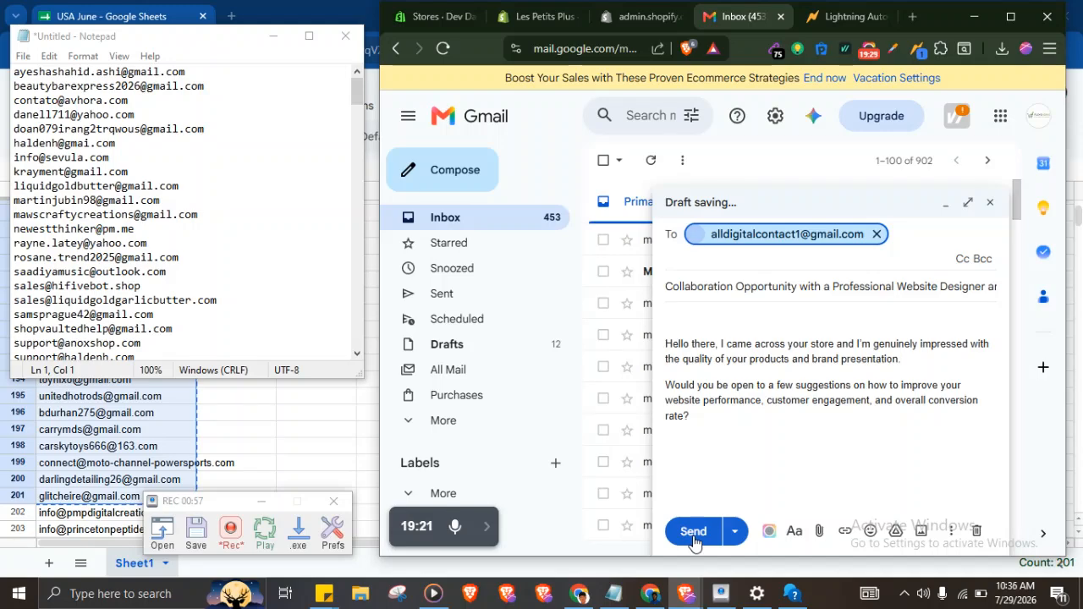
left_click(693, 534)
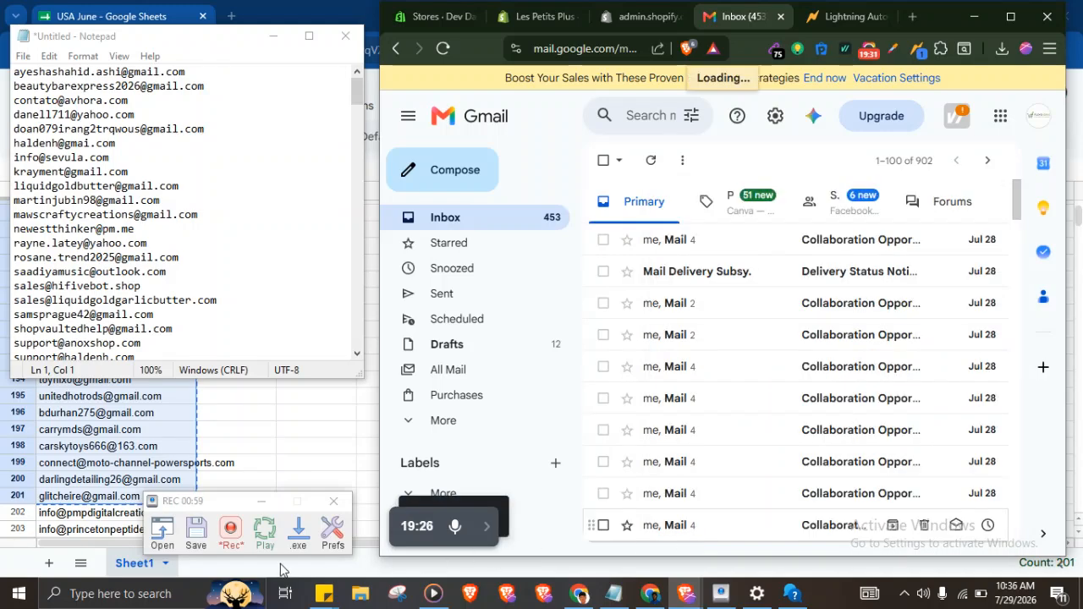
Stop the TinyTask recording and discard the leftover collaboration e-mail draft with no recipient.
left_click(233, 540)
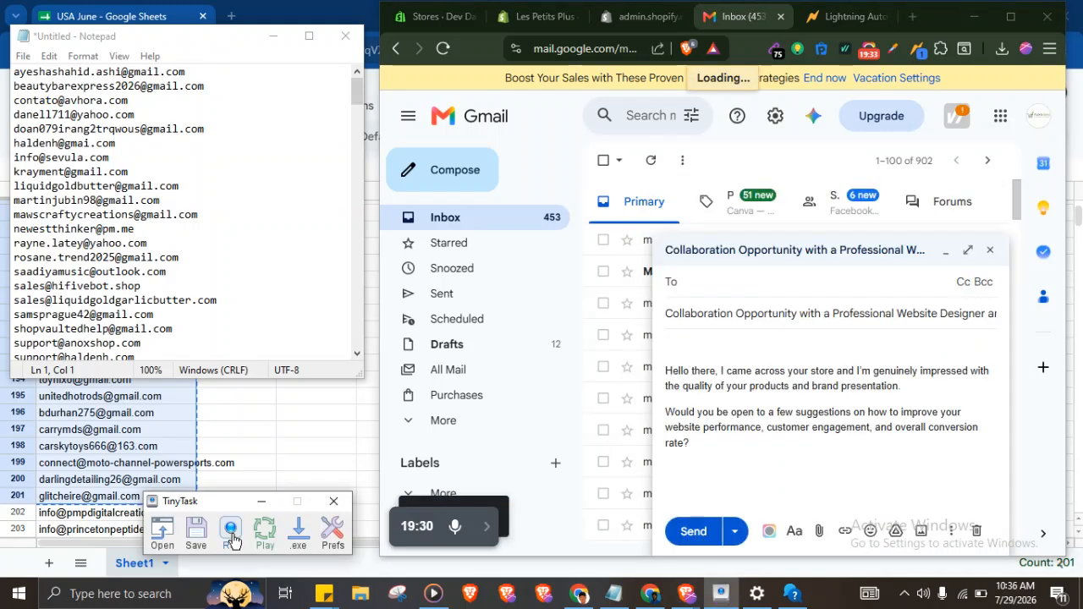
left_click(977, 534)
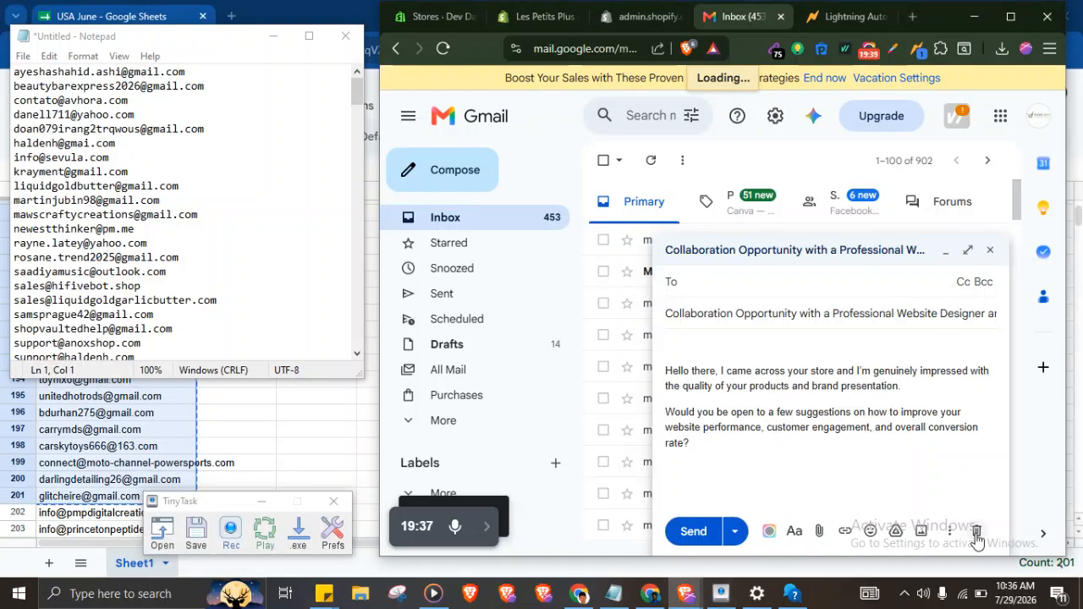
left_click(977, 531)
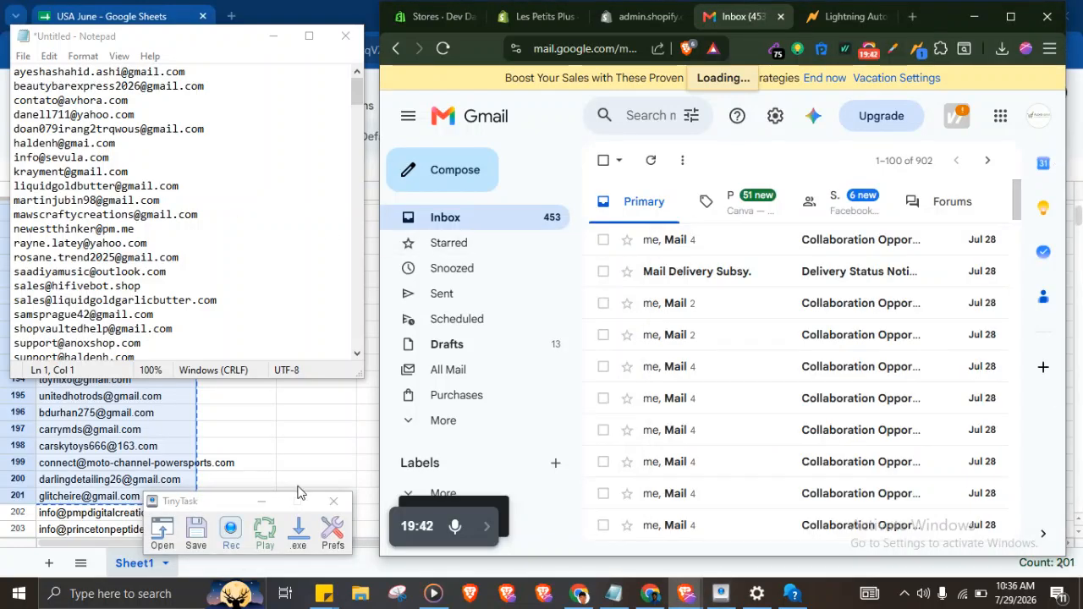
Start a new TinyTask recording, copy the first address line in Notepad and delete it from the list.
left_click(229, 533)
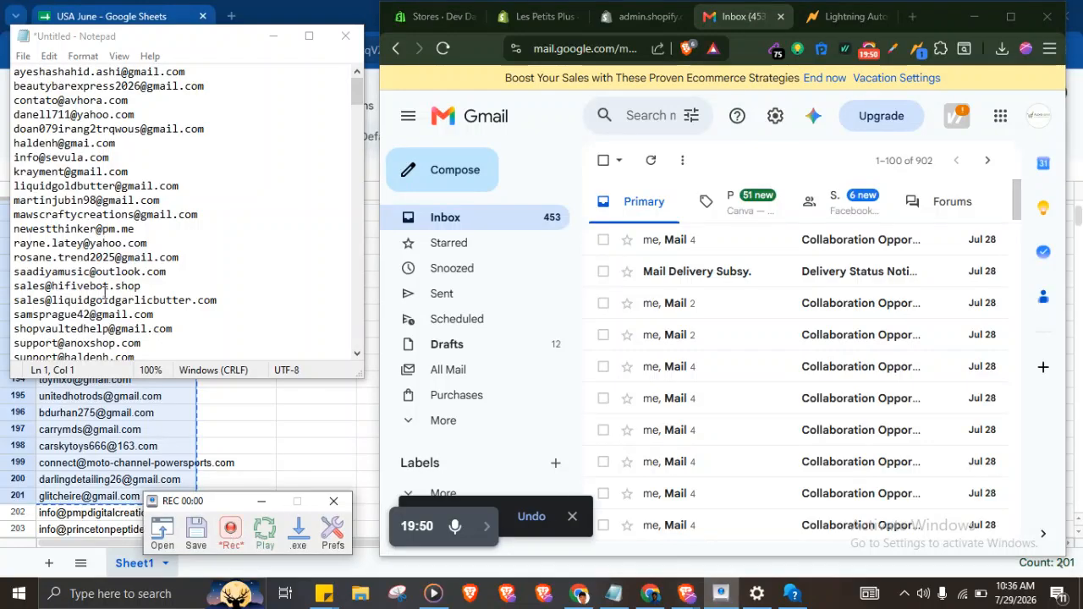
left_click(14, 86)
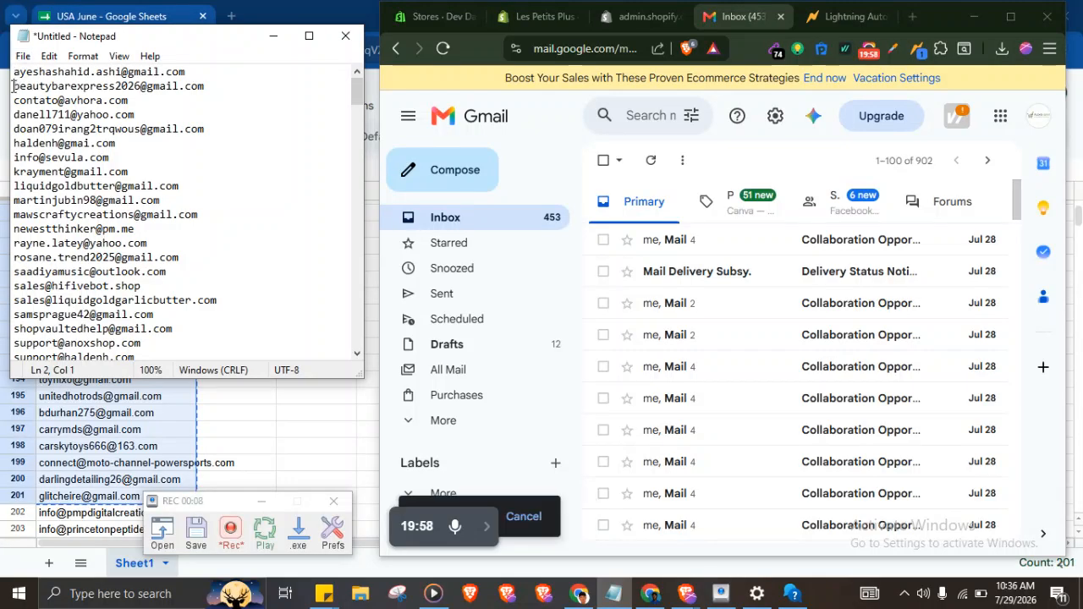
left_click_drag(14, 85, 15, 72)
key("ctrl+c")
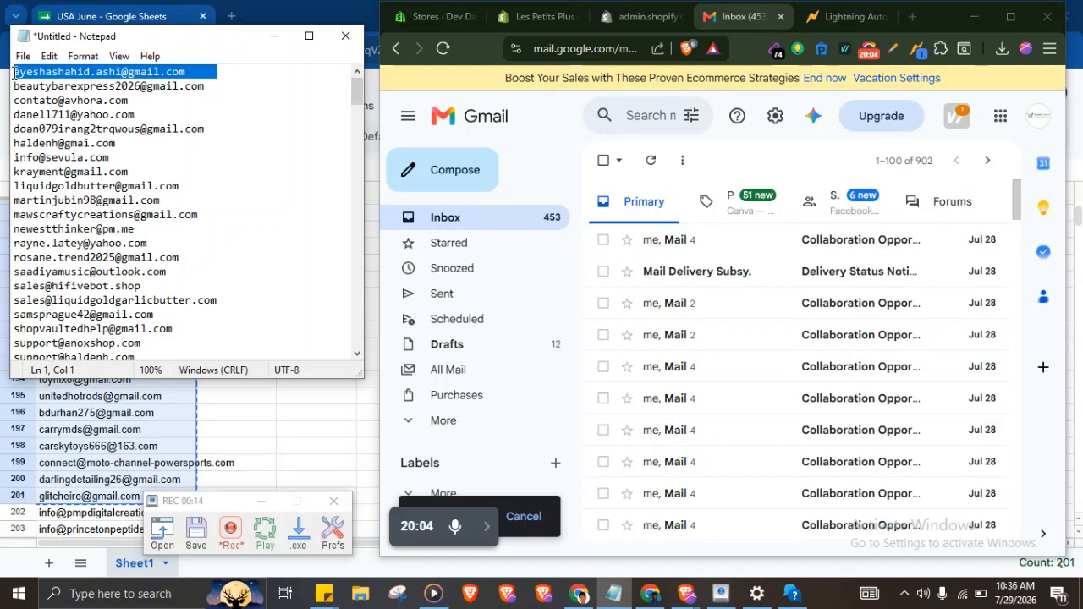
key("Delete")
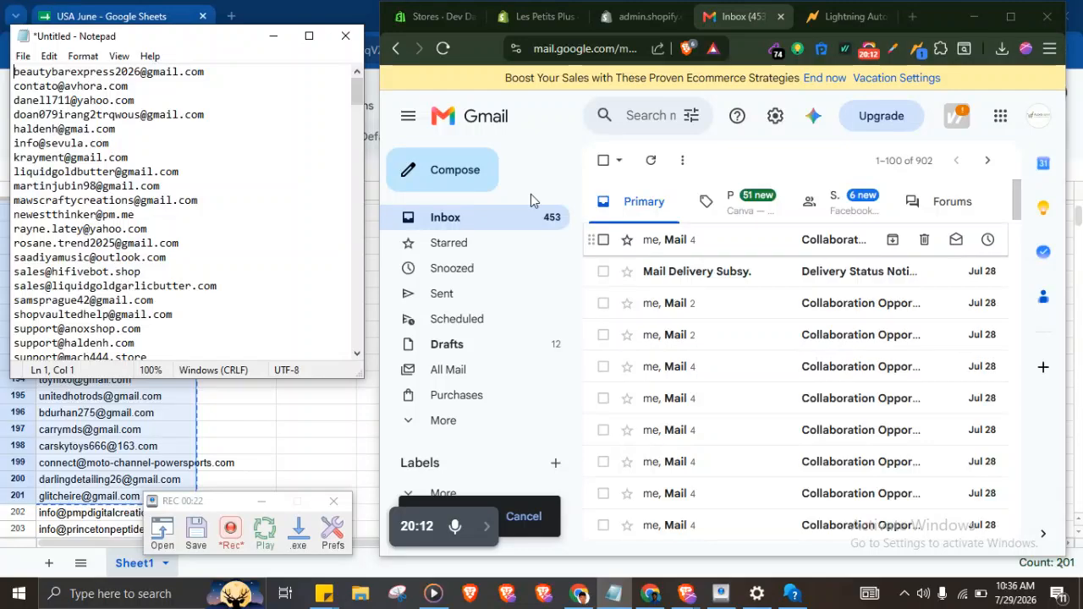
Send a new Gmail message to the copied address, leaving the autofilled subject and body, and end the TinyTask recording.
left_click(468, 172)
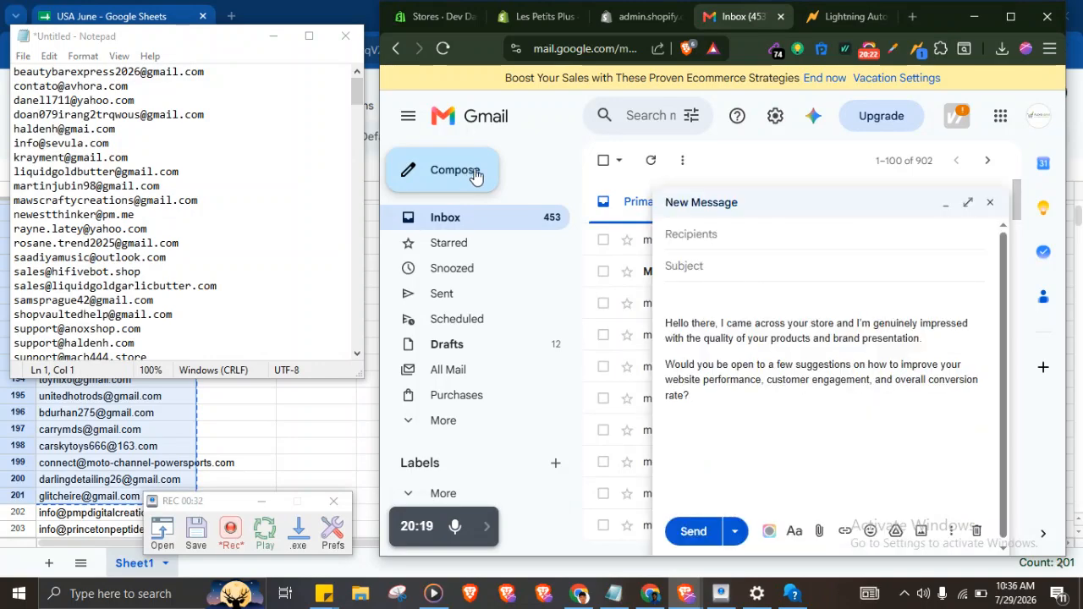
left_click(827, 237)
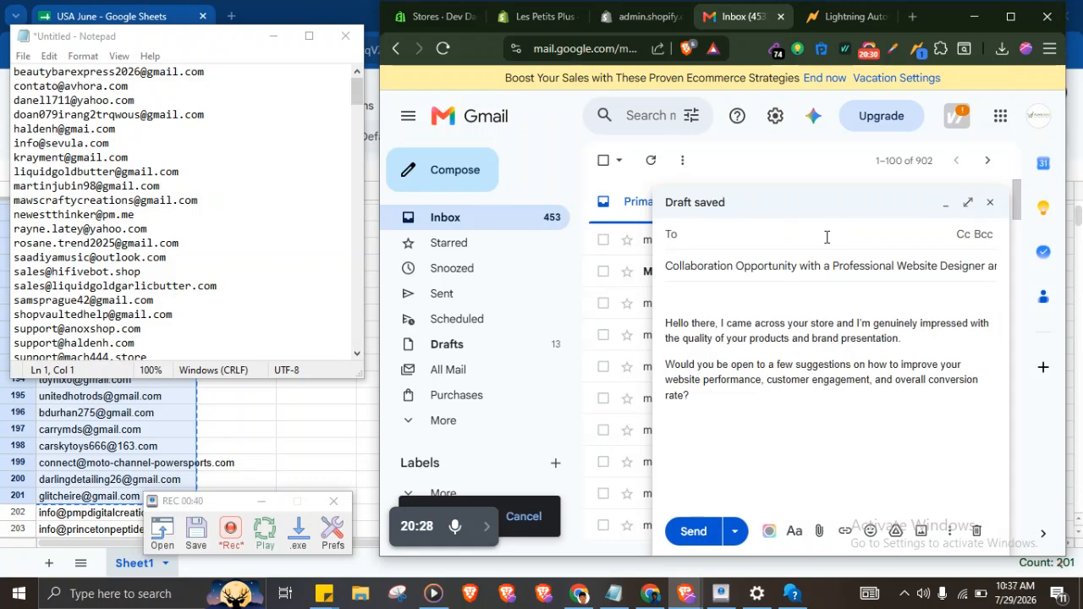
key("ctrl+v")
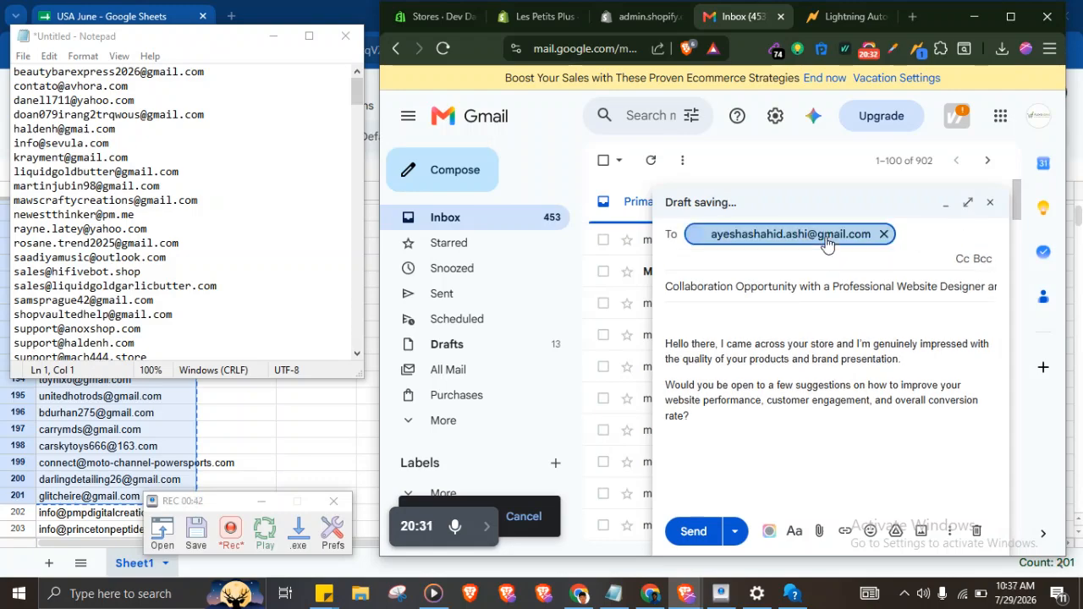
left_click(692, 532)
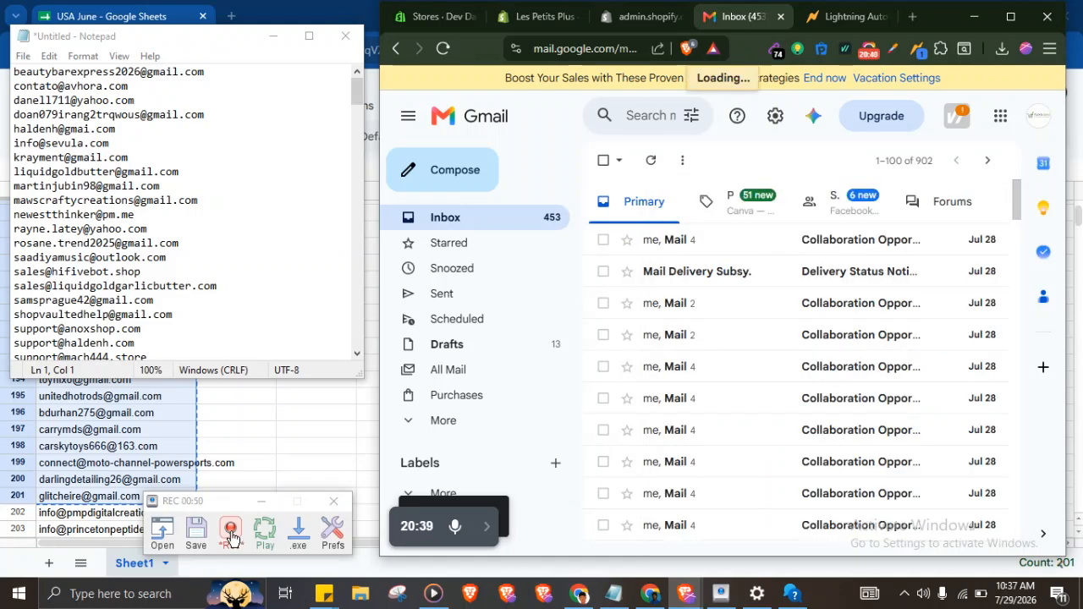
left_click(232, 538)
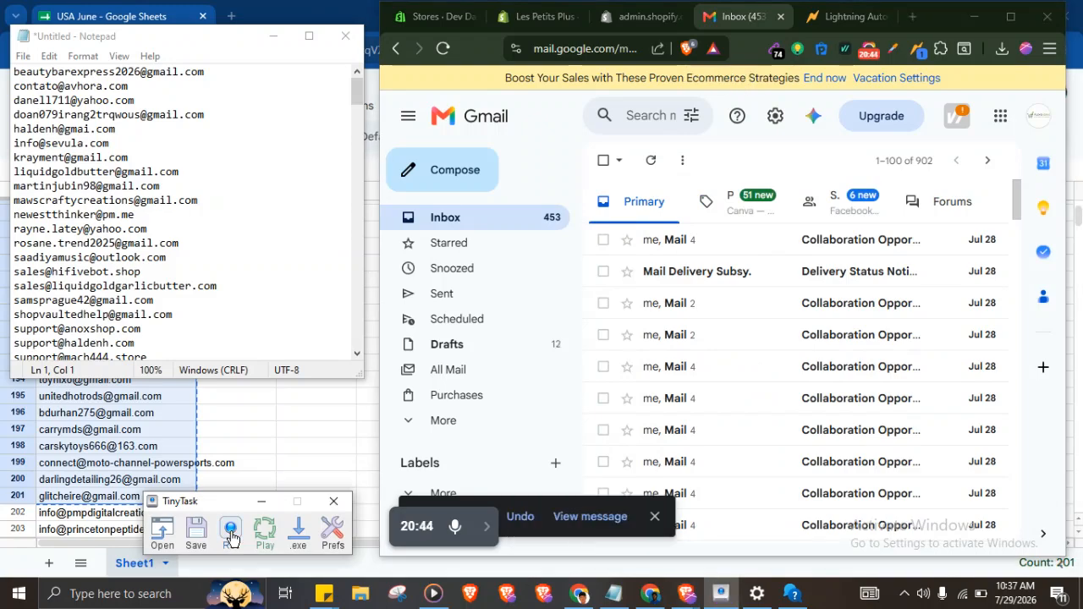
Try the custom 4x playback speed in TinyTask and return the playback speed to 2x.
left_click(334, 535)
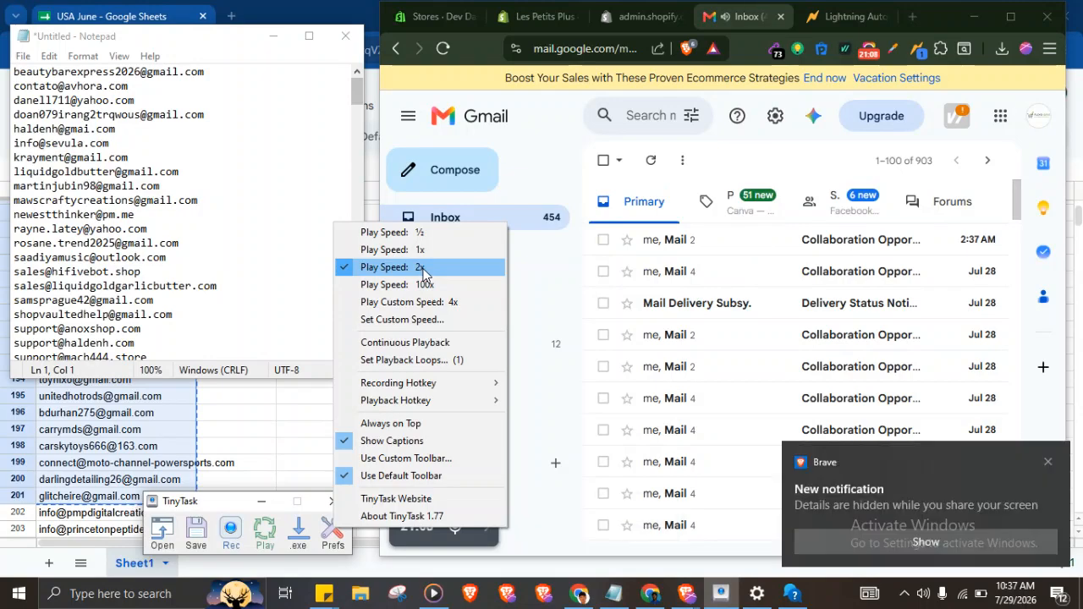
left_click(383, 322)
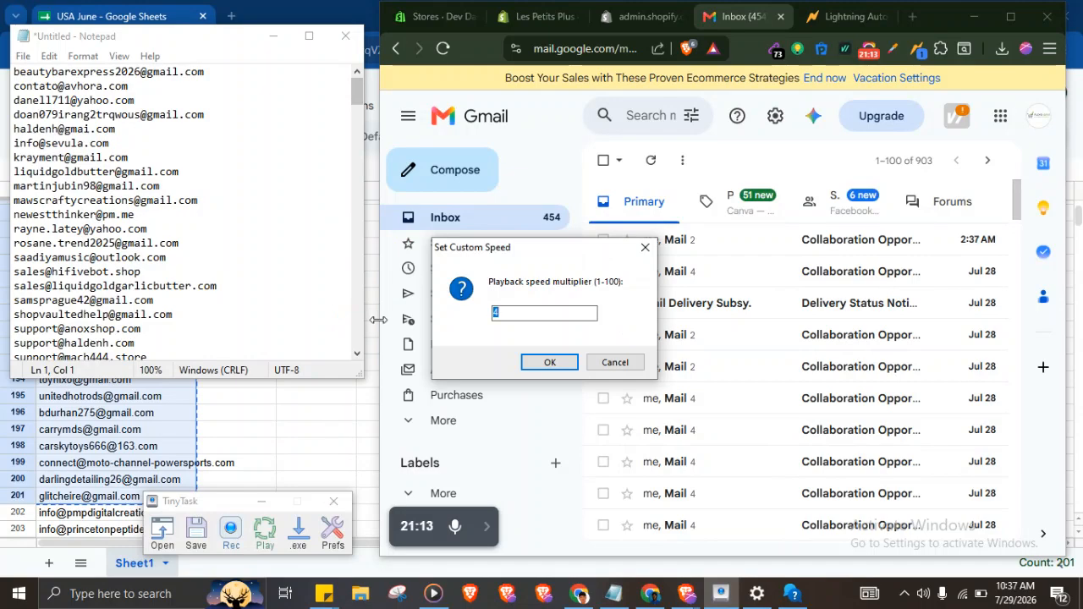
left_click(548, 362)
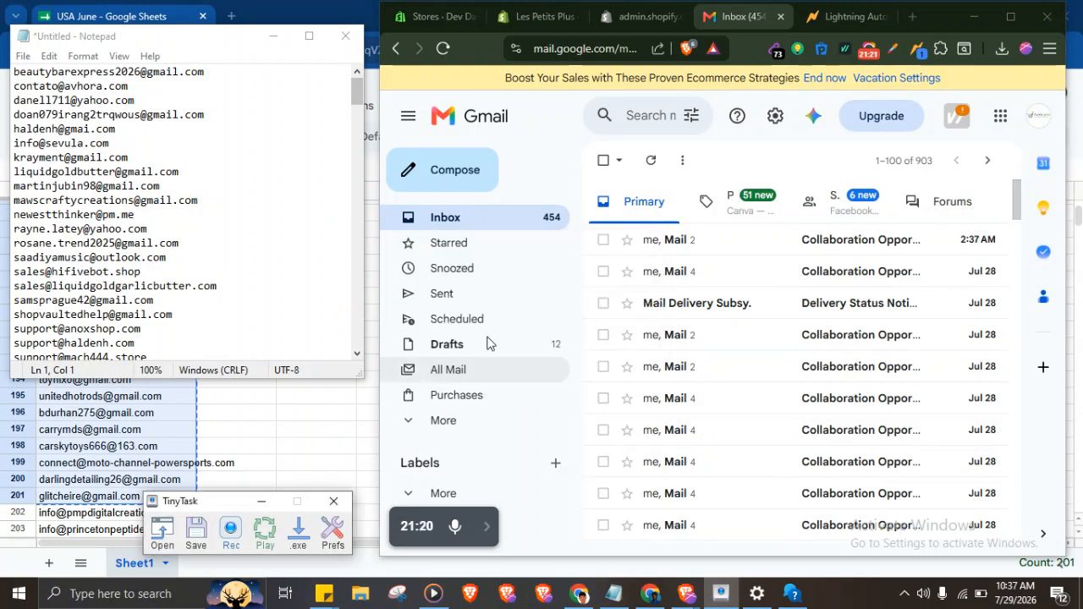
left_click(334, 531)
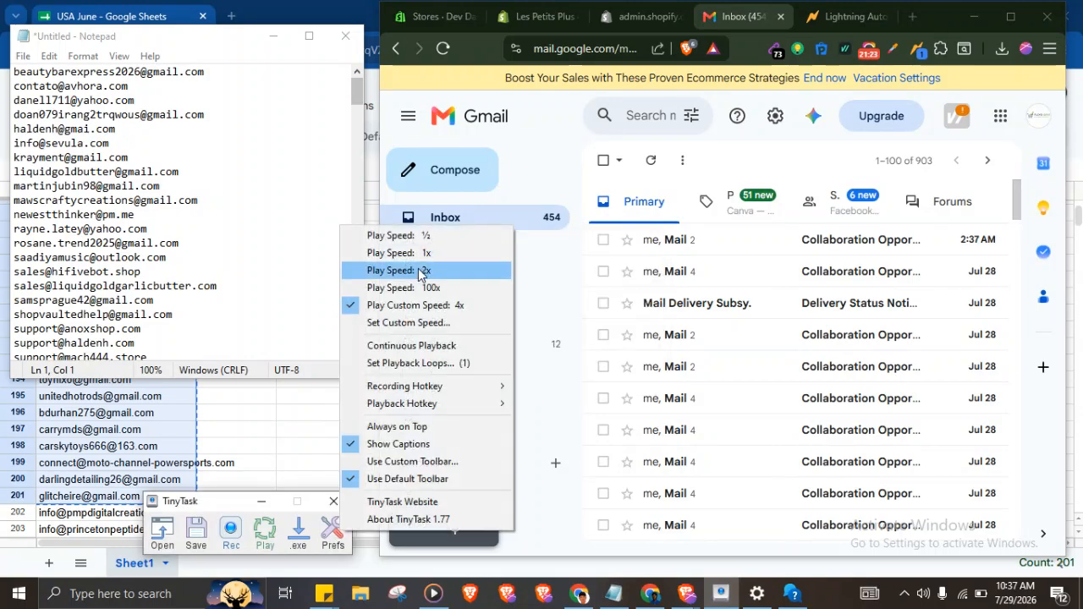
left_click(419, 270)
Set the number of TinyTask playback loops to 5.
left_click(333, 532)
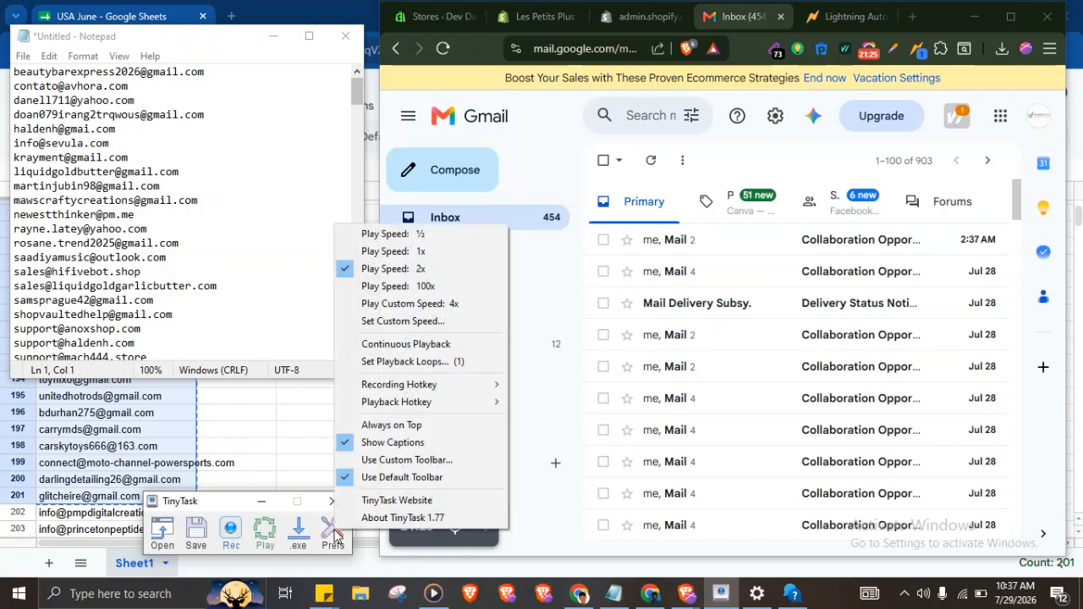
left_click(435, 362)
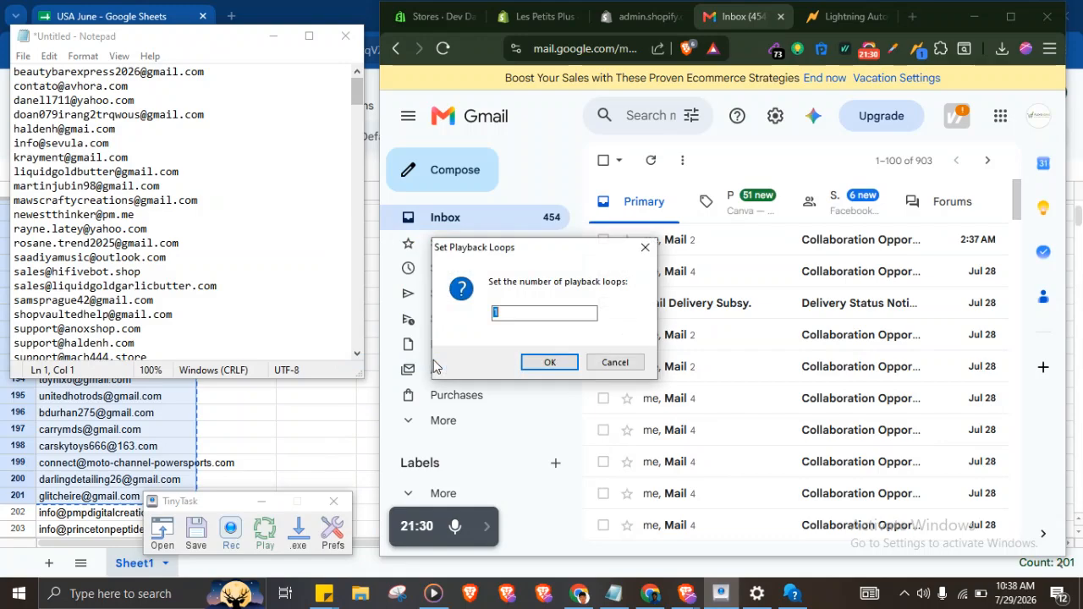
left_click(528, 314)
key("BackSpace")
type("50")
key("BackSpace")
key("BackSpace")
type("100")
key("BackSpace")
key("BackSpace")
key("BackSpace")
type("10")
key("BackSpace")
key("BackSpace")
type("5")
left_click(551, 364)
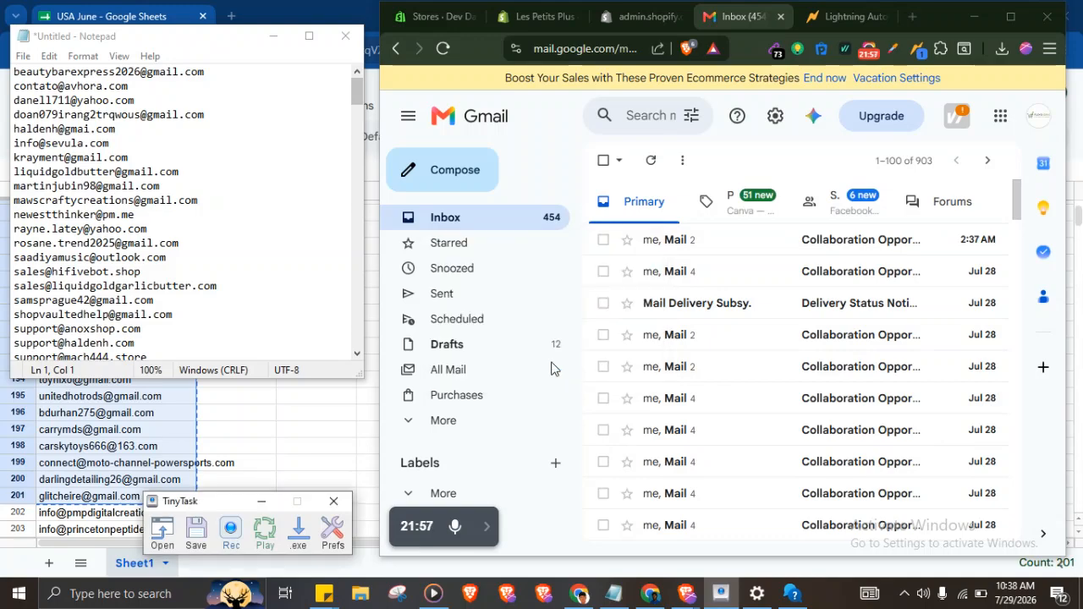
Try to play back the recorded e-mail macro, and stop the playback during its first loop.
left_click(264, 539)
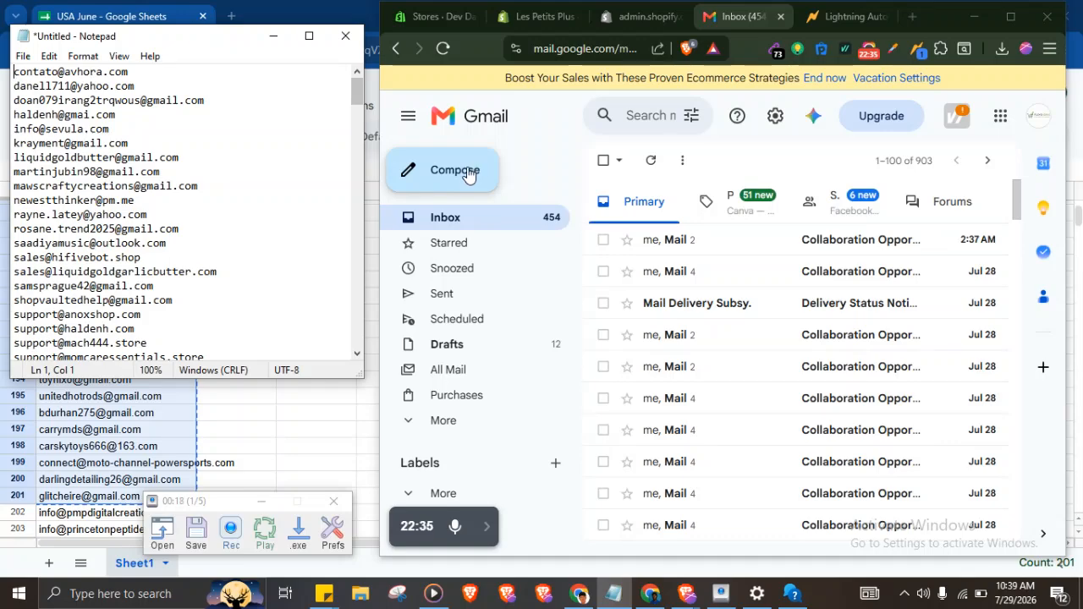
left_click(827, 242)
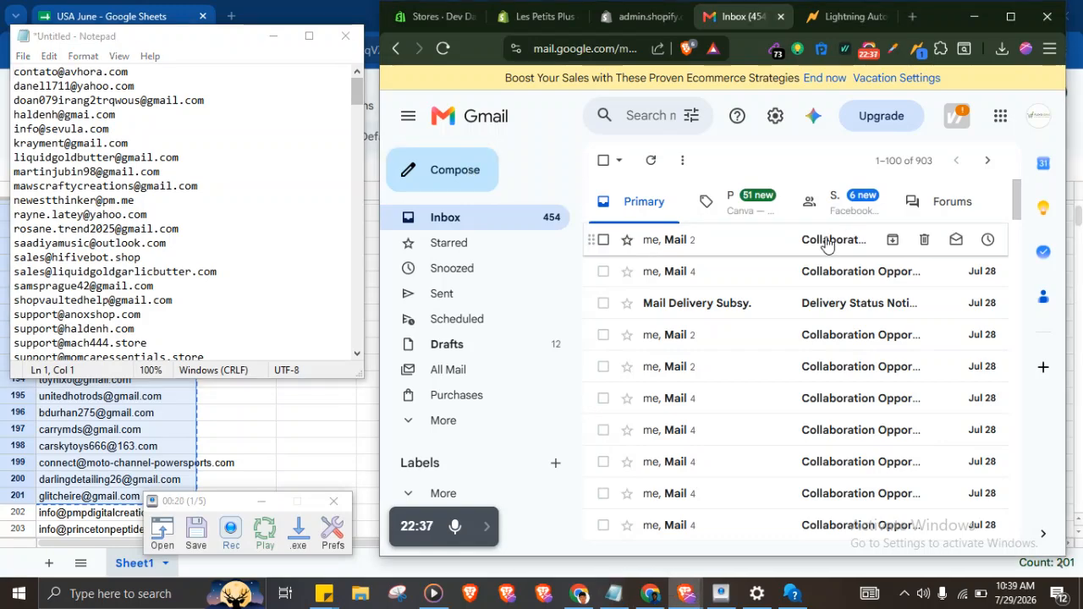
left_click(827, 242)
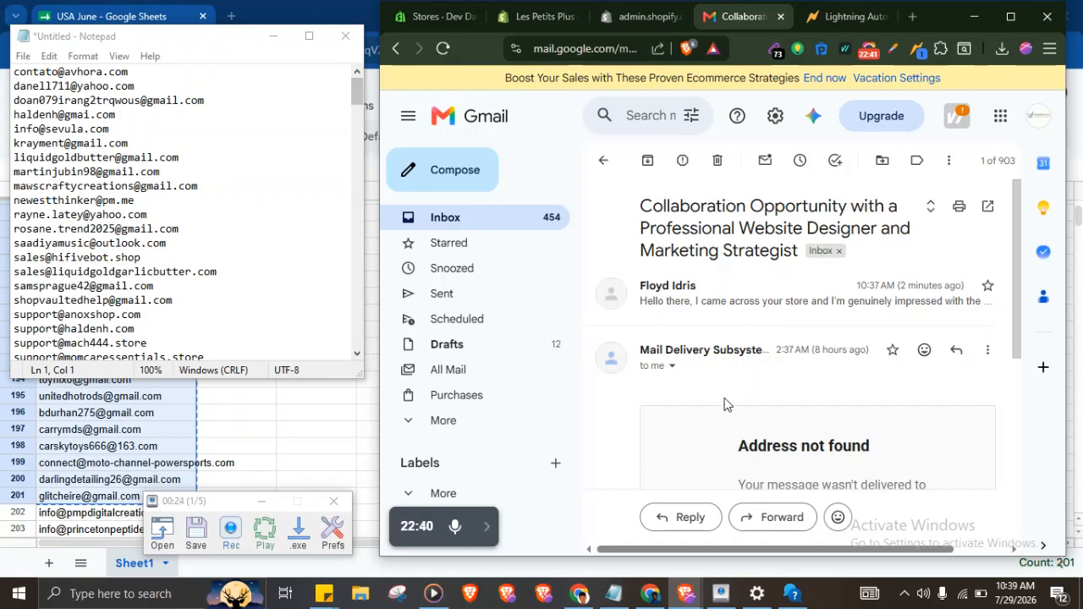
left_click(690, 517)
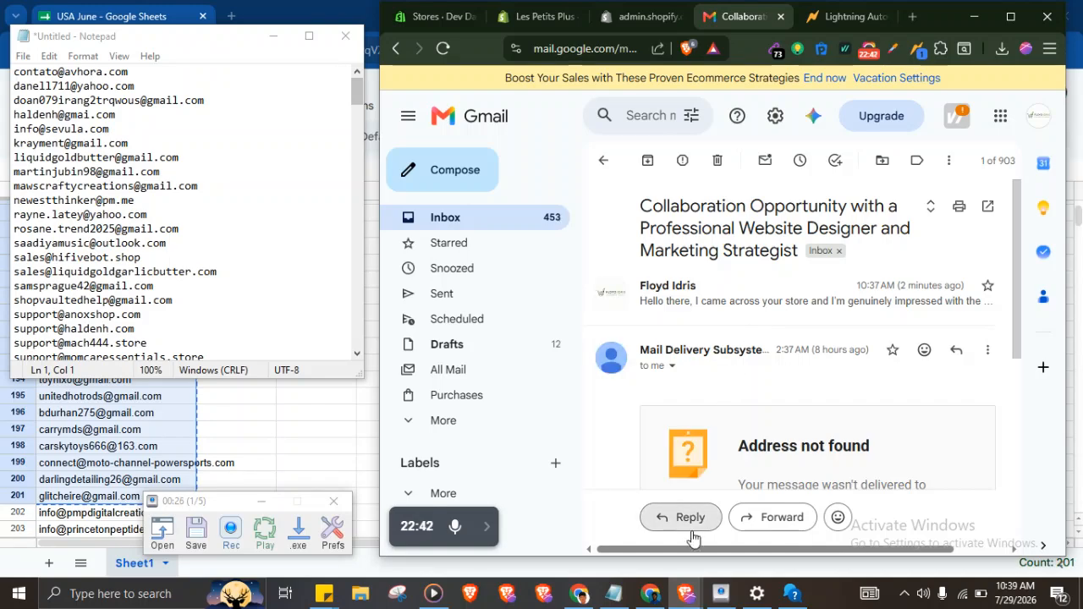
left_click(231, 533)
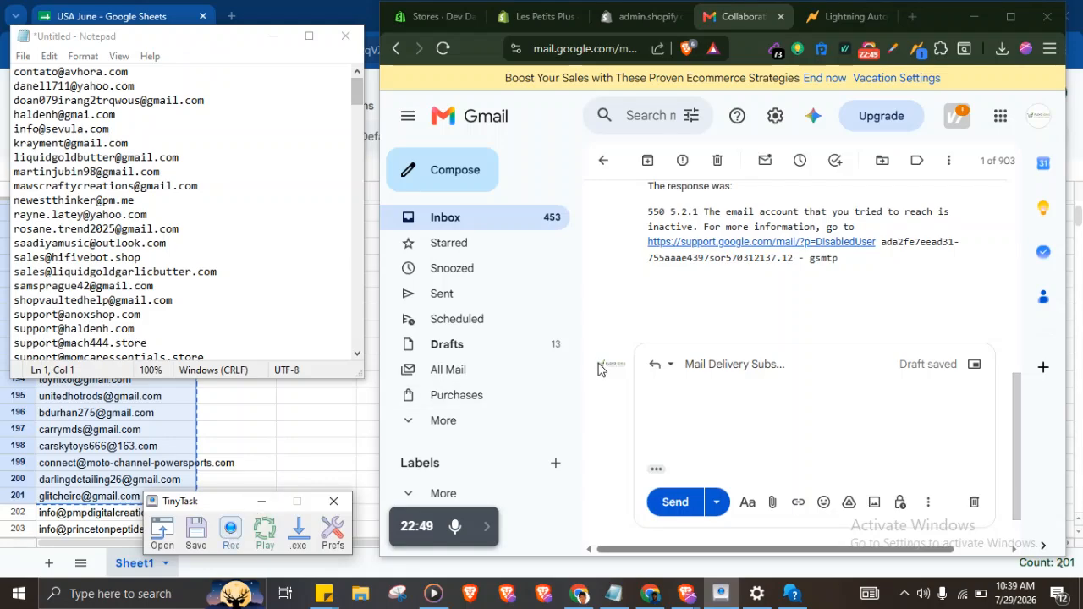
Start a fresh TinyTask recording and cut the first address line from the Notepad list.
left_click(231, 533)
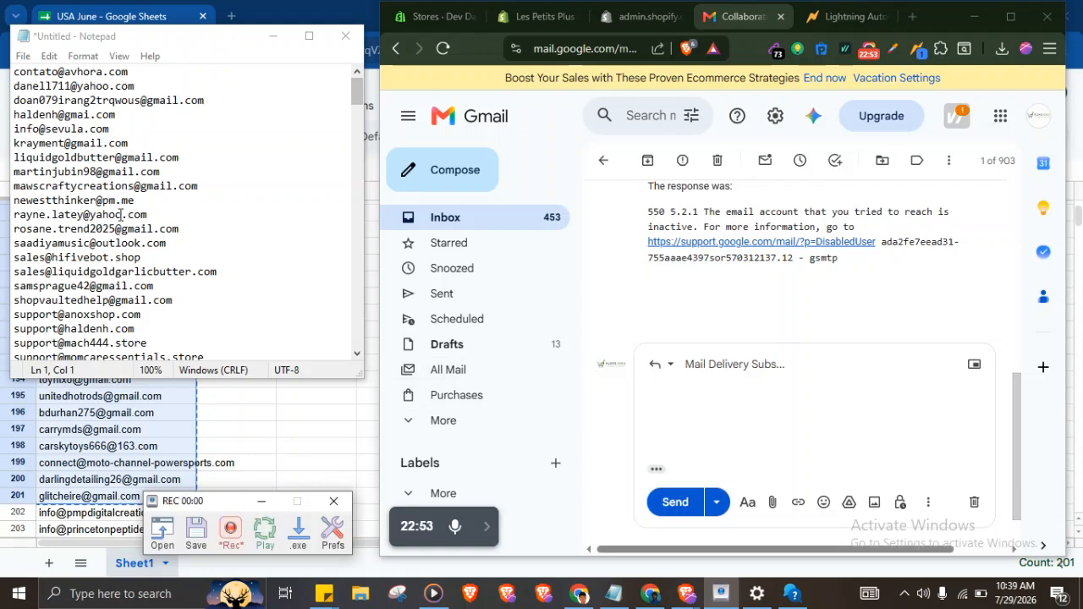
left_click_drag(17, 91, 16, 73)
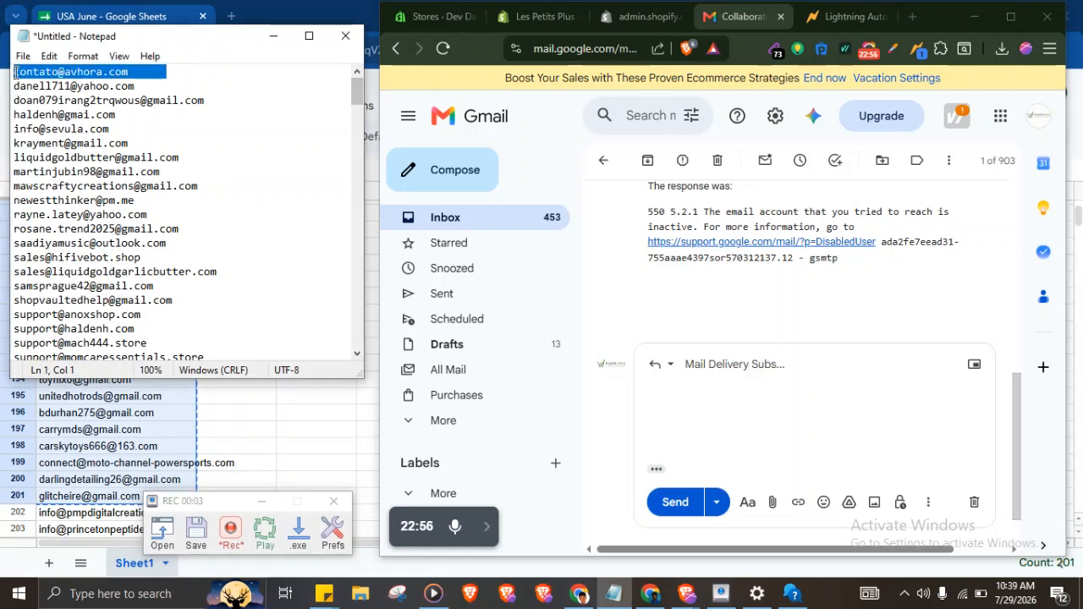
key("ctrl+x")
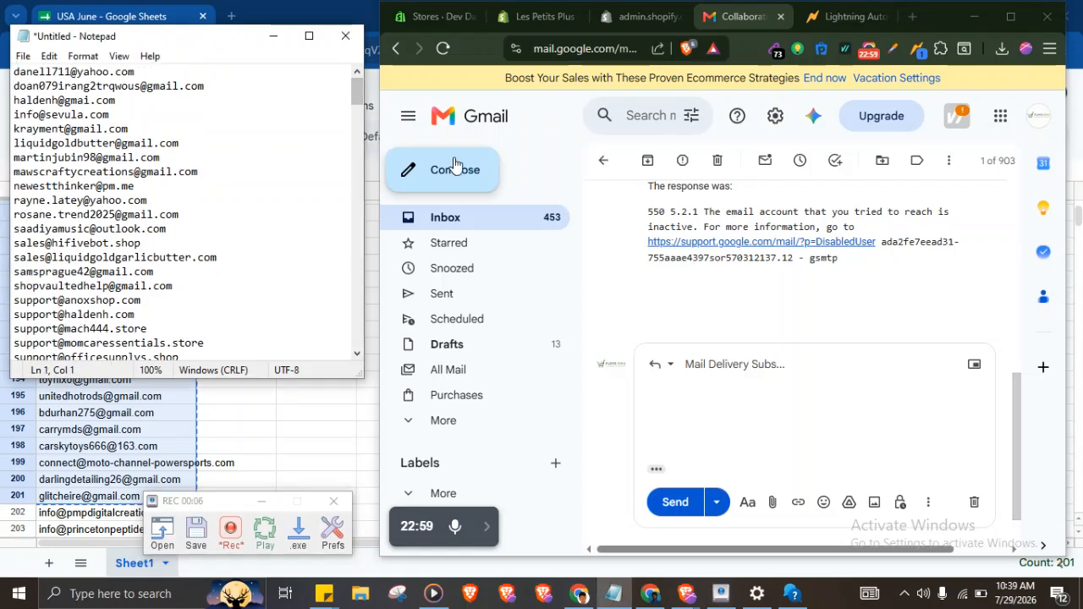
Compose a new Gmail message, paste the cut address as recipient, send it and stop the TinyTask recording.
left_click(462, 179)
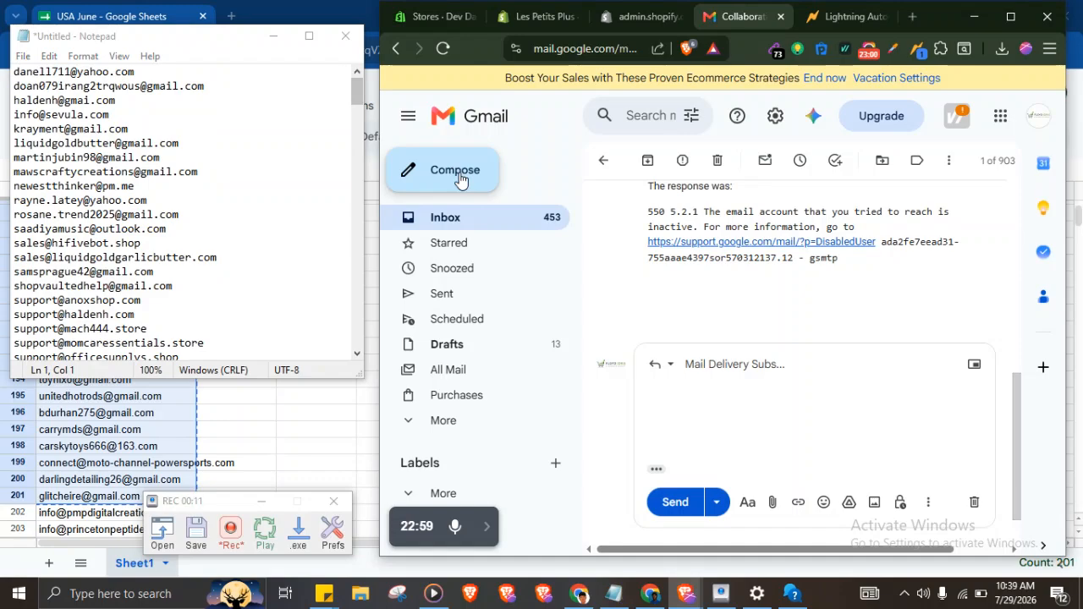
left_click(461, 179)
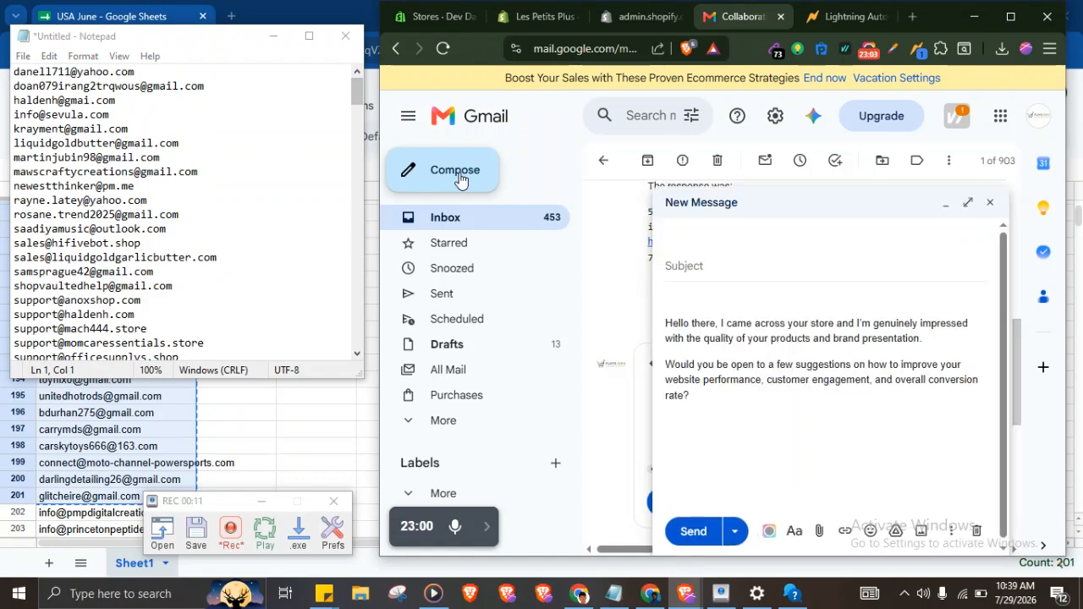
left_click(771, 234)
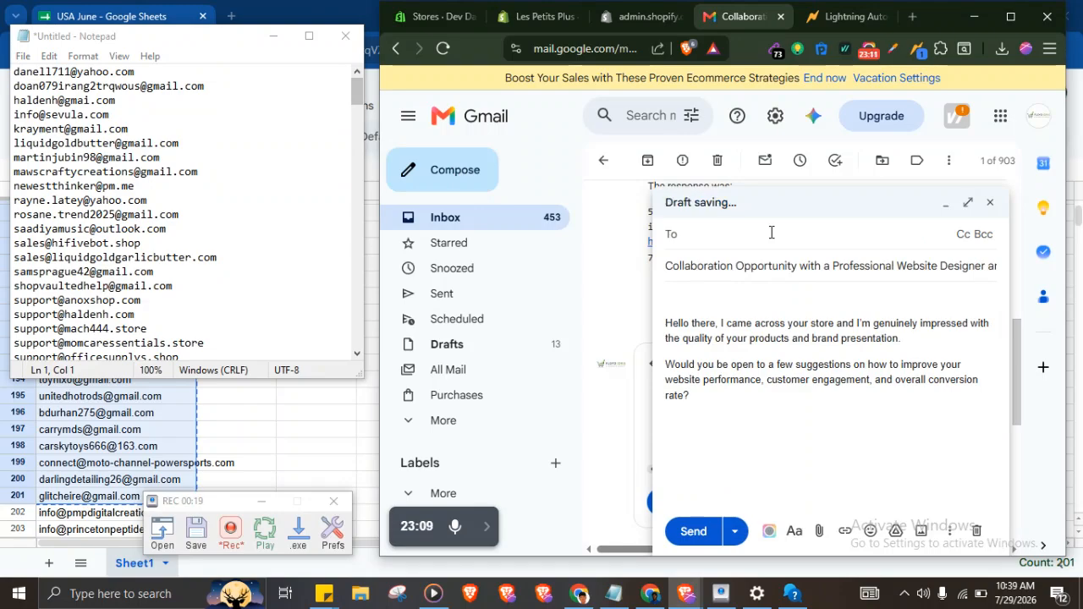
key("ctrl+v")
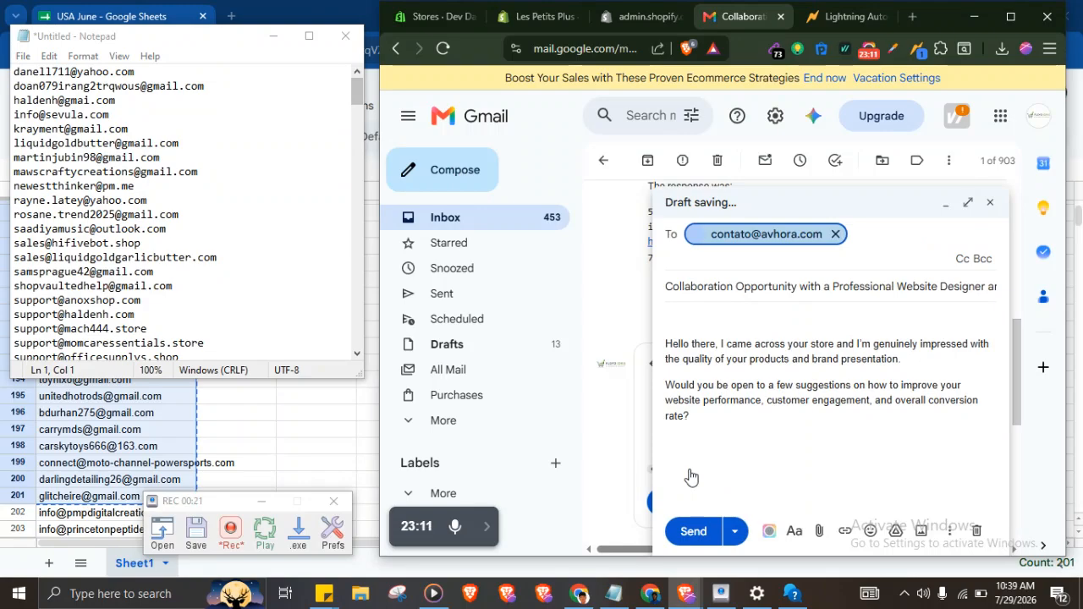
left_click(693, 535)
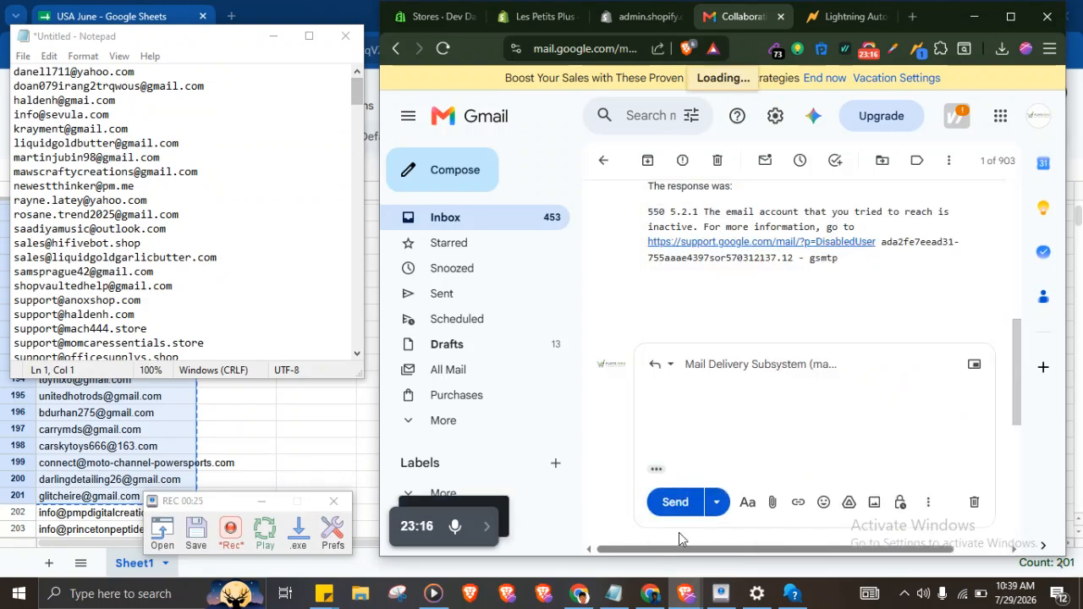
left_click(241, 536)
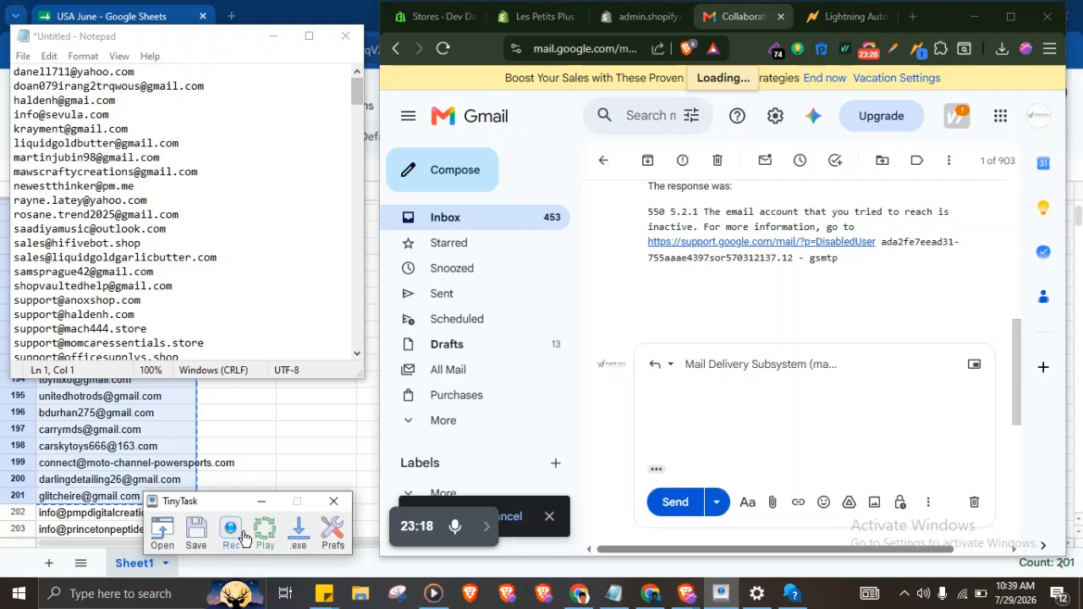
Play back the newly recorded macro to e-mail the next listed address, and stop it within the first loop.
left_click(264, 534)
left_click_drag(14, 87, 14, 72)
key("ctrl+x")
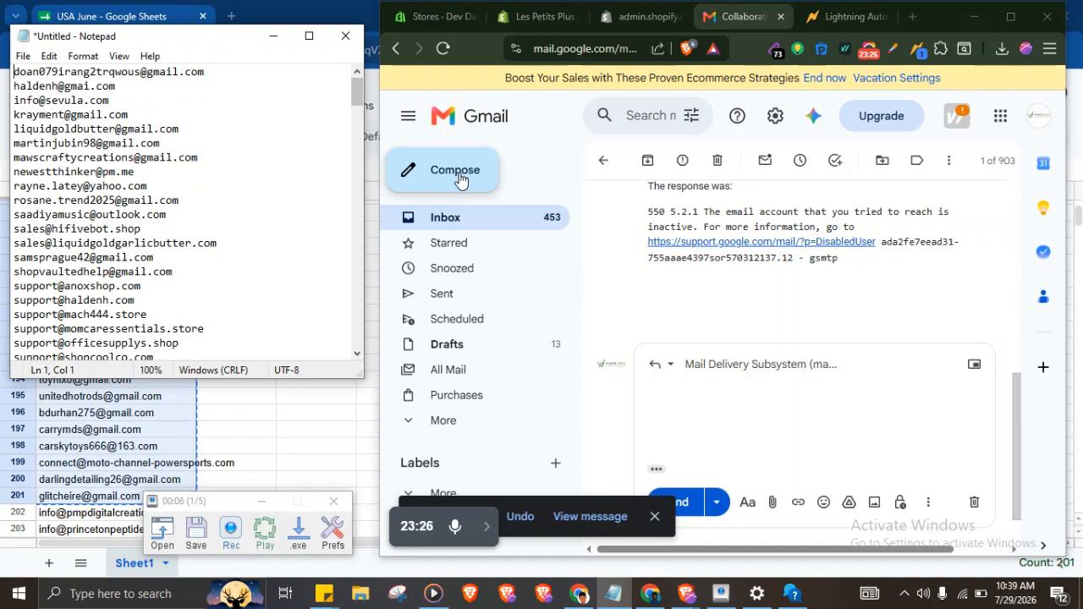
triple_click(772, 230)
left_click(772, 230)
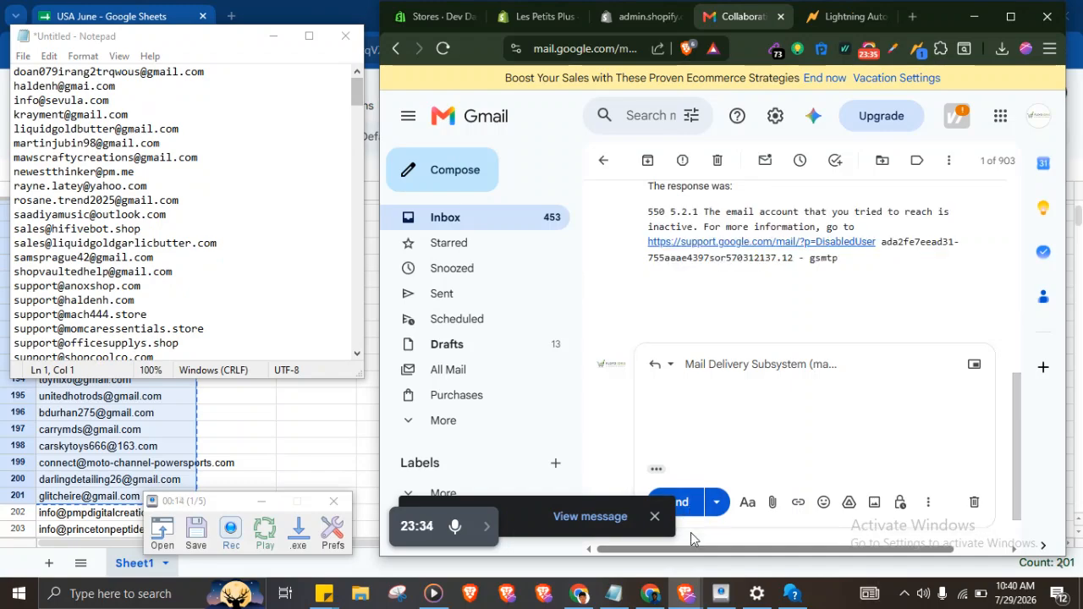
left_click(228, 534)
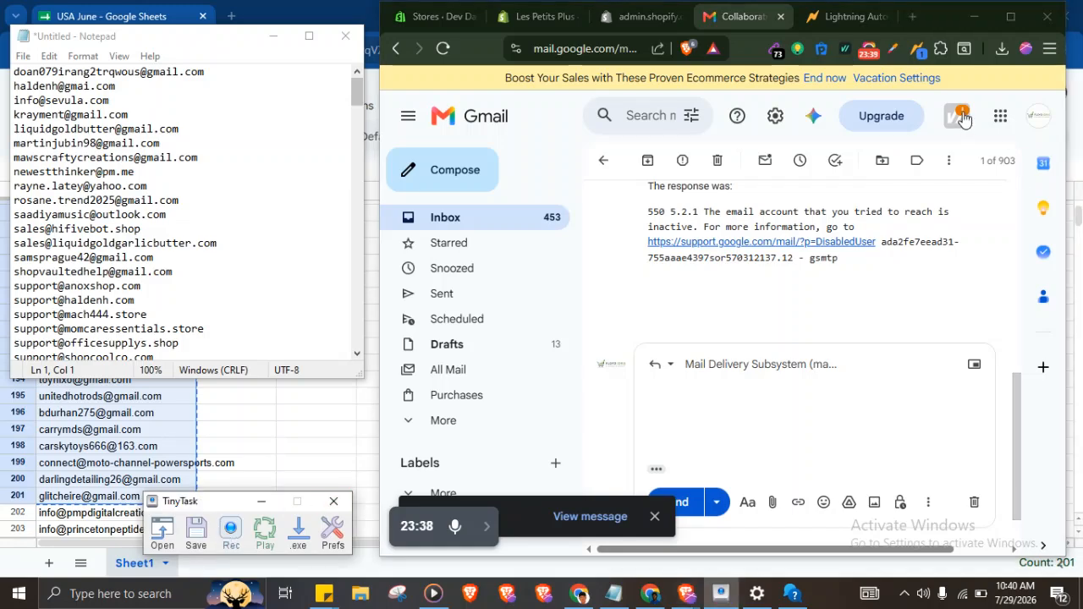
Switch to the Chrome window showing Google Sheets and open Gmail in a new tab.
left_click(658, 595)
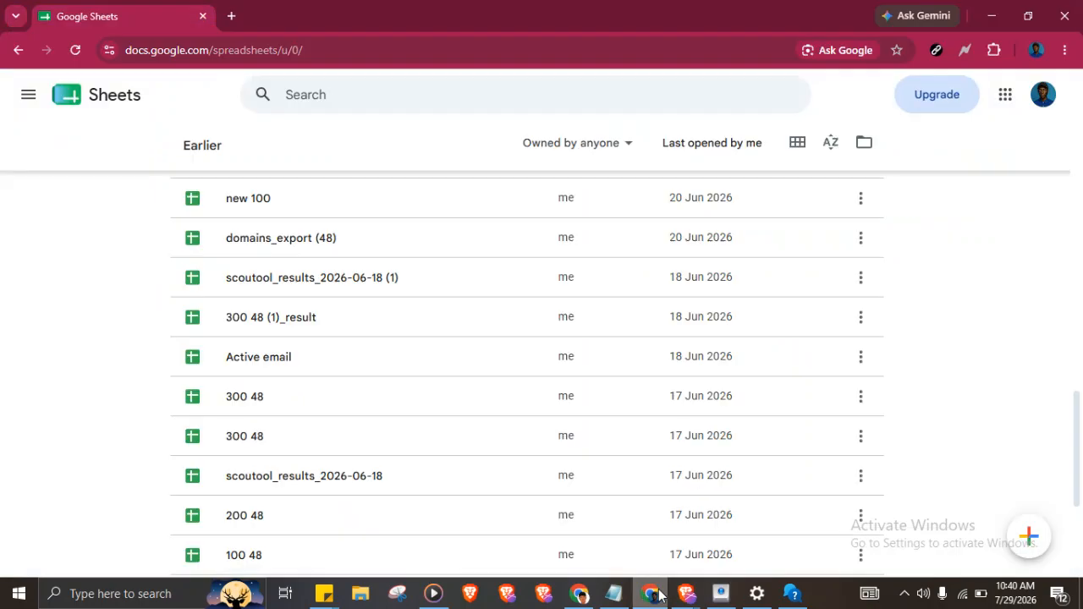
left_click(232, 16)
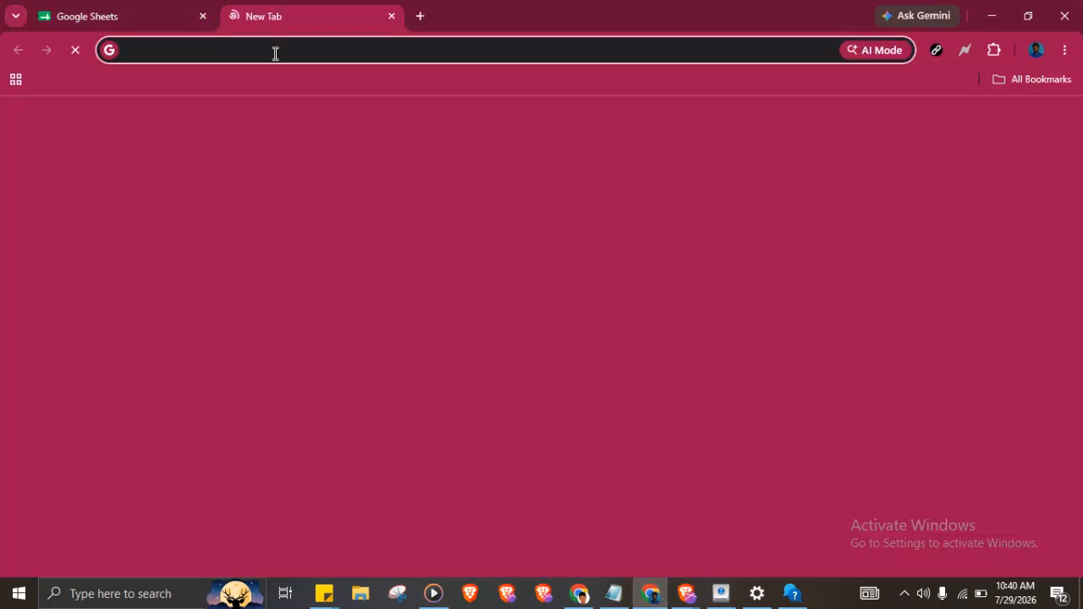
type("gmail")
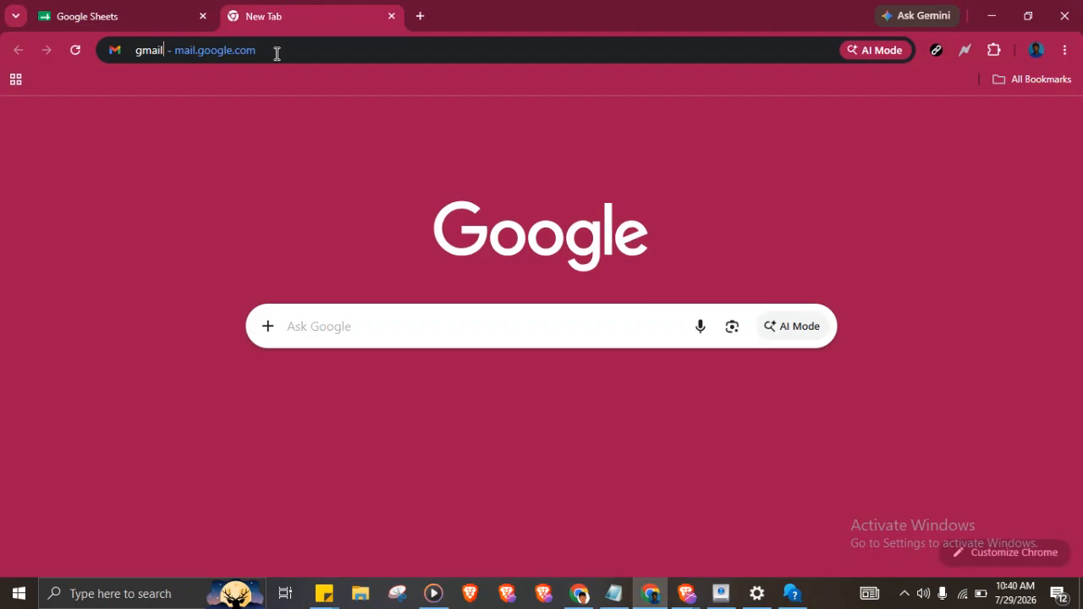
key("Return")
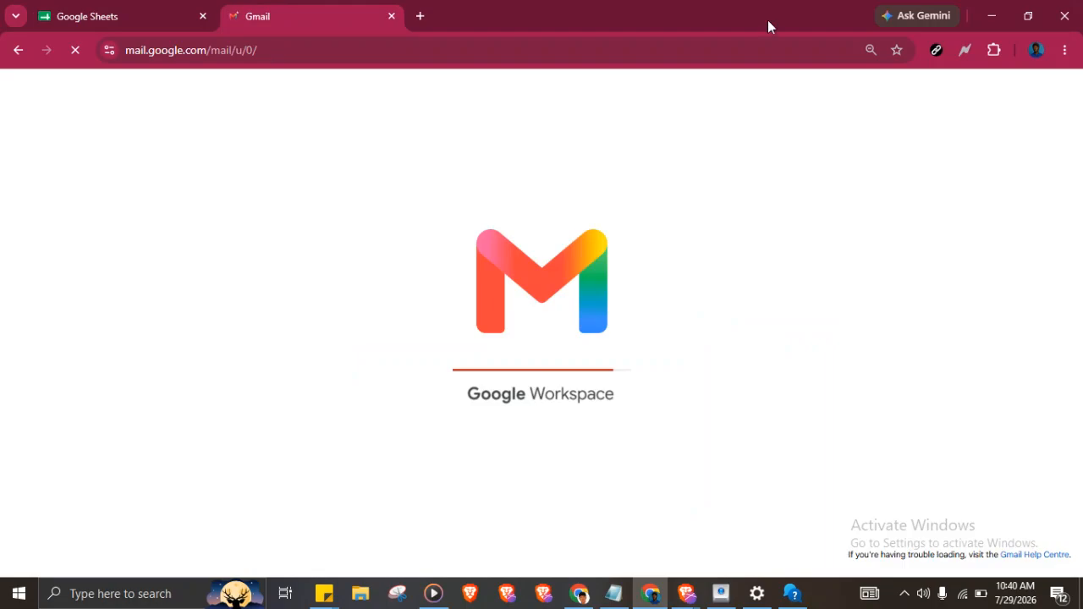
Check the browser's extensions for Lightning Autofill, and restore the Gmail window so it sits beside the Notepad list.
left_click(994, 49)
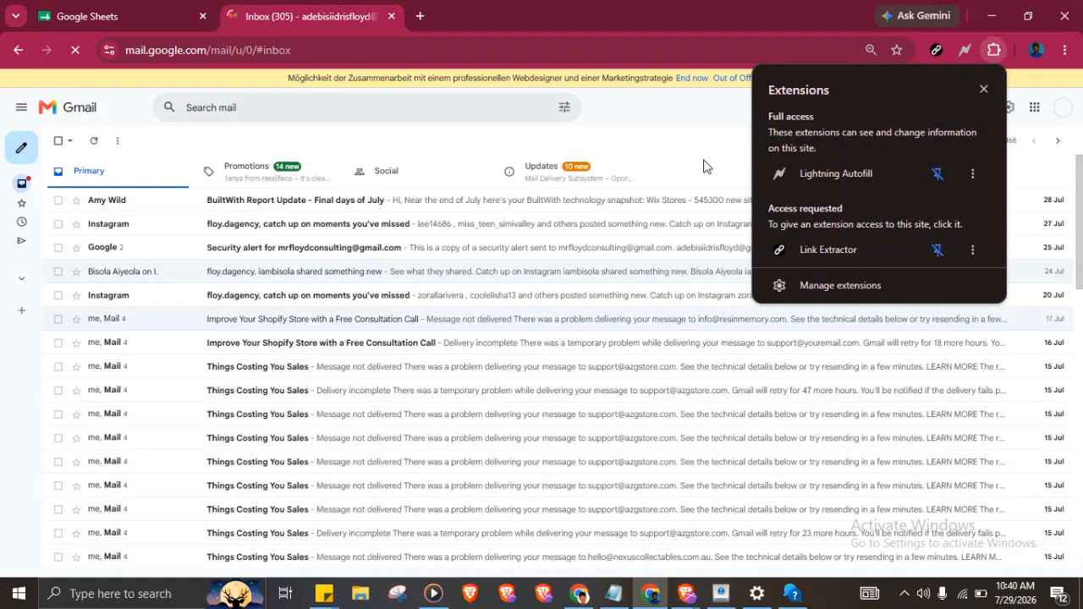
left_click(698, 158)
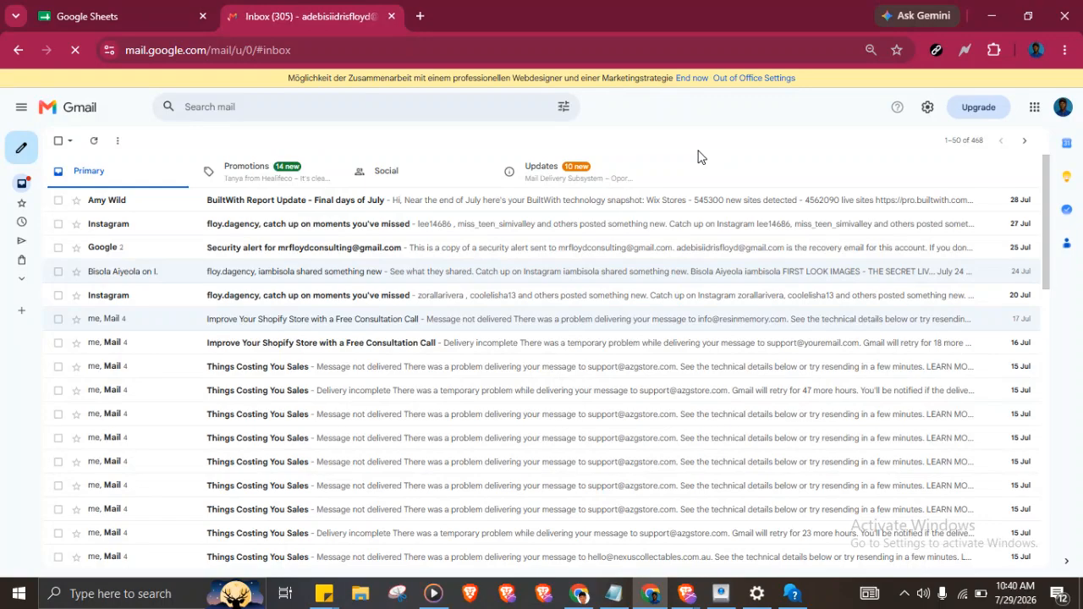
left_click_drag(621, 15, 727, 30)
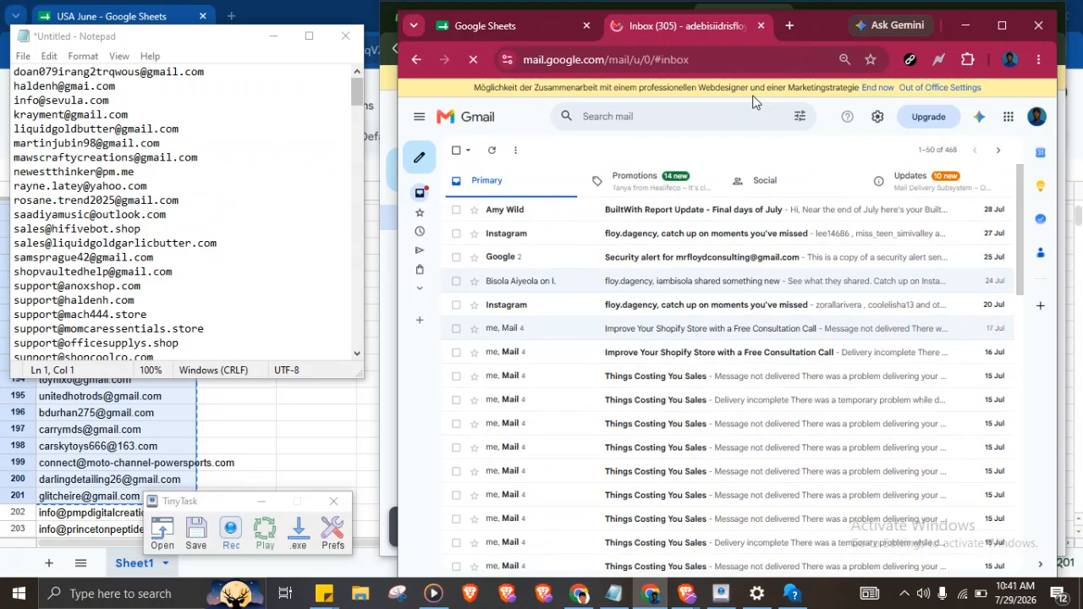
Start a new TinyTask recording and cut the first address line from the Notepad list.
left_click(232, 533)
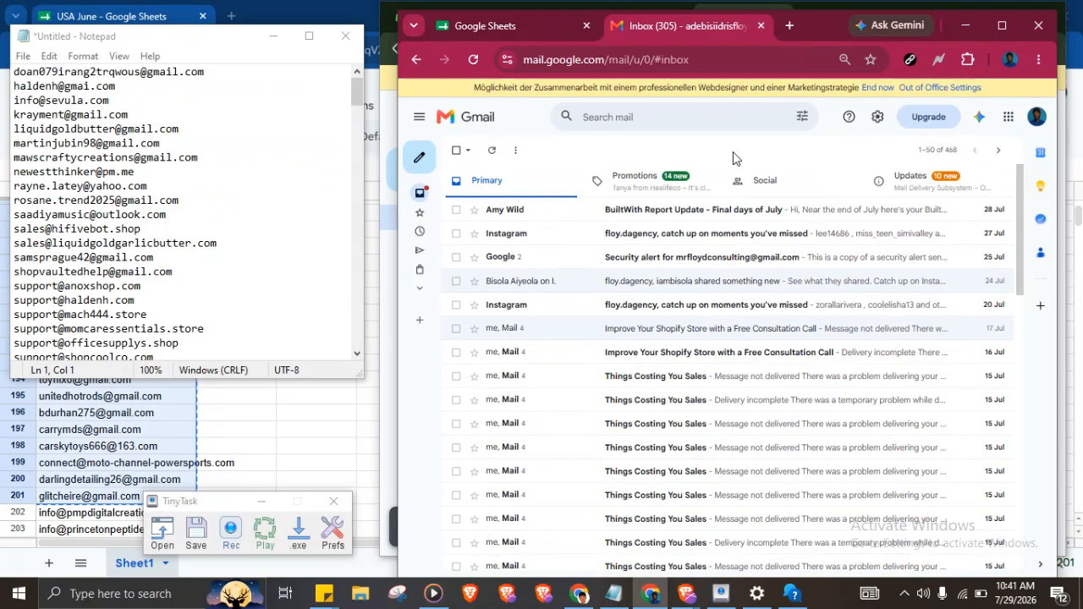
left_click(230, 542)
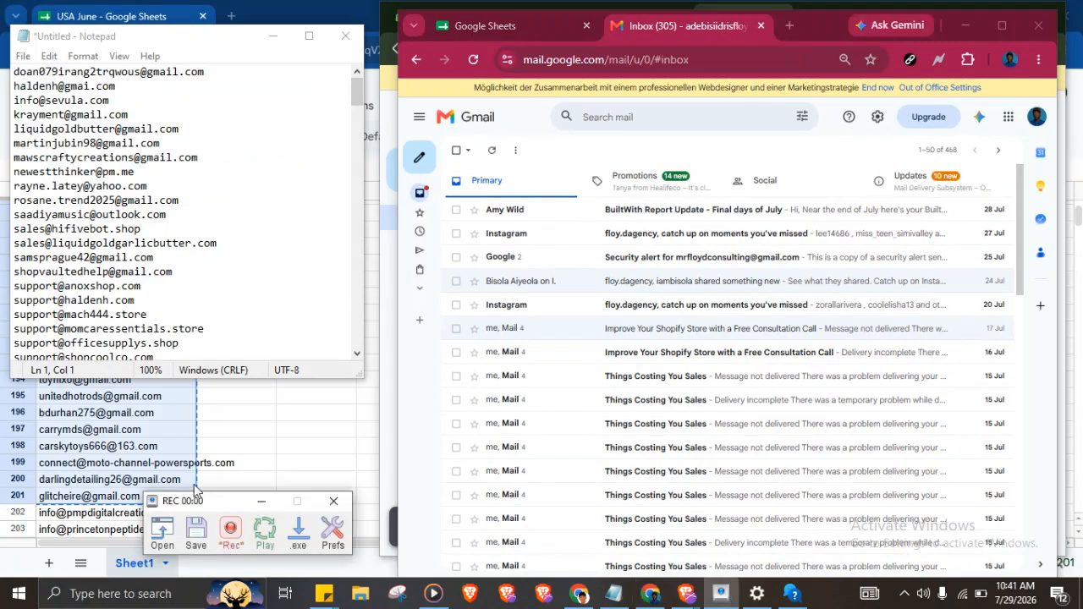
triple_click(15, 72)
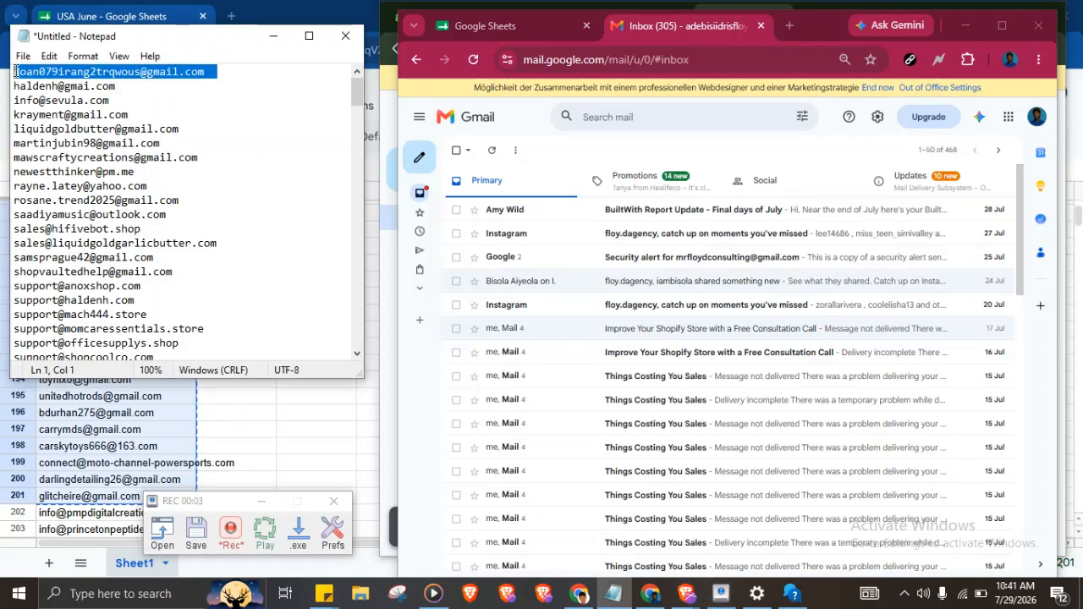
key("ctrl+x")
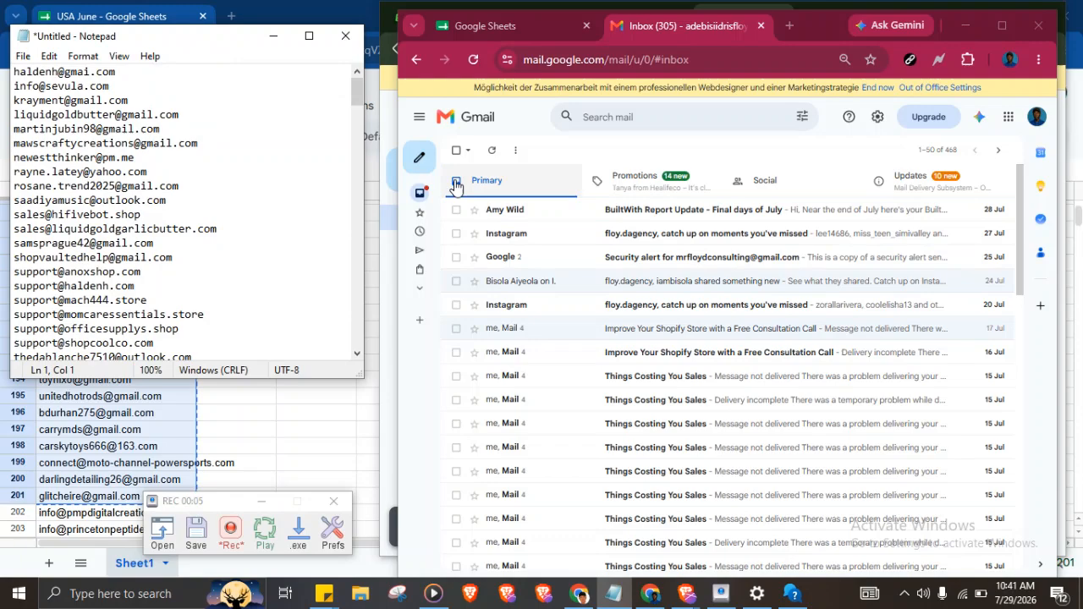
Compose an autofilled message in this Gmail account, paste the cut address as recipient, send it and stop the TinyTask recording.
mouse_move(420, 167)
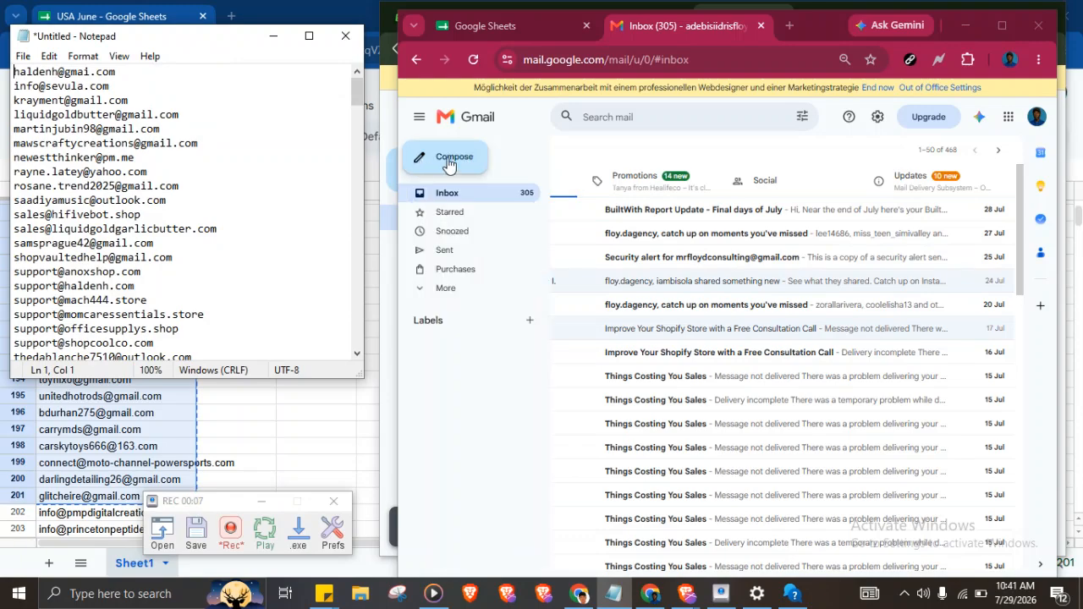
left_click(449, 165)
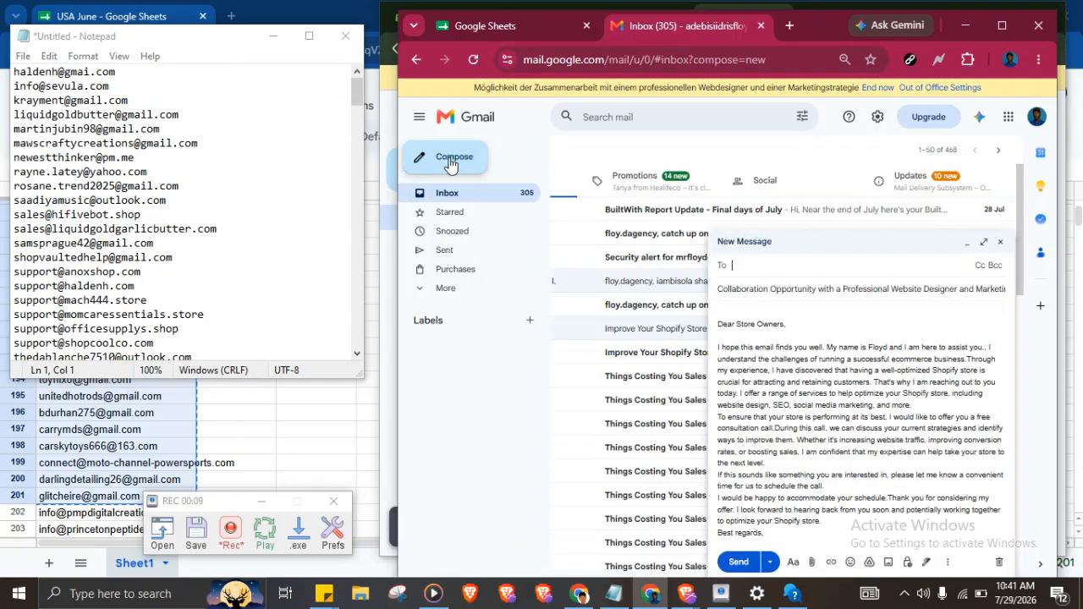
left_click(815, 268)
key("ctrl+v")
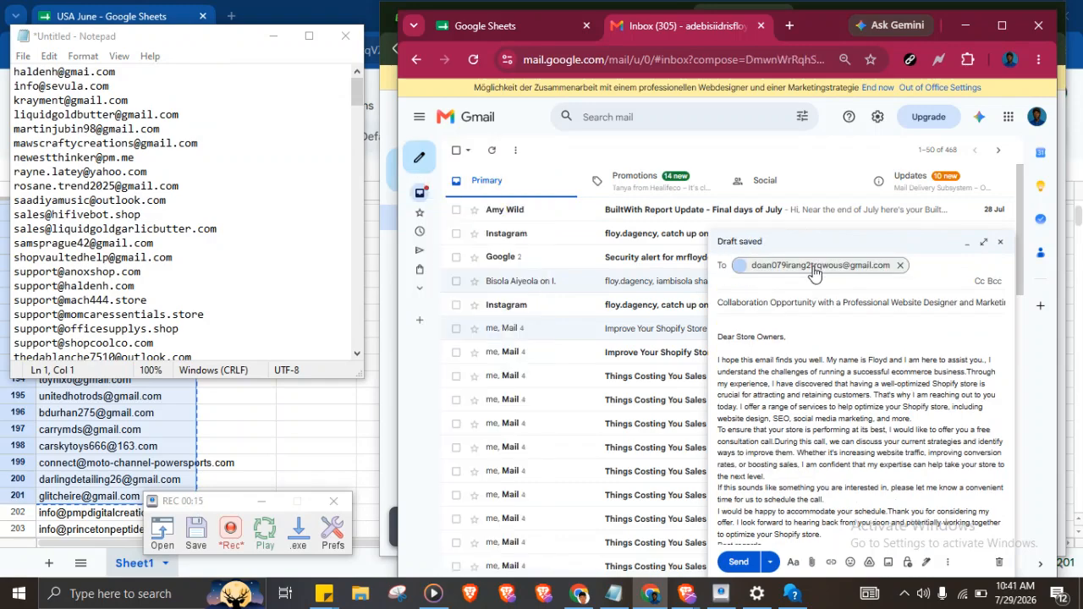
left_click(738, 563)
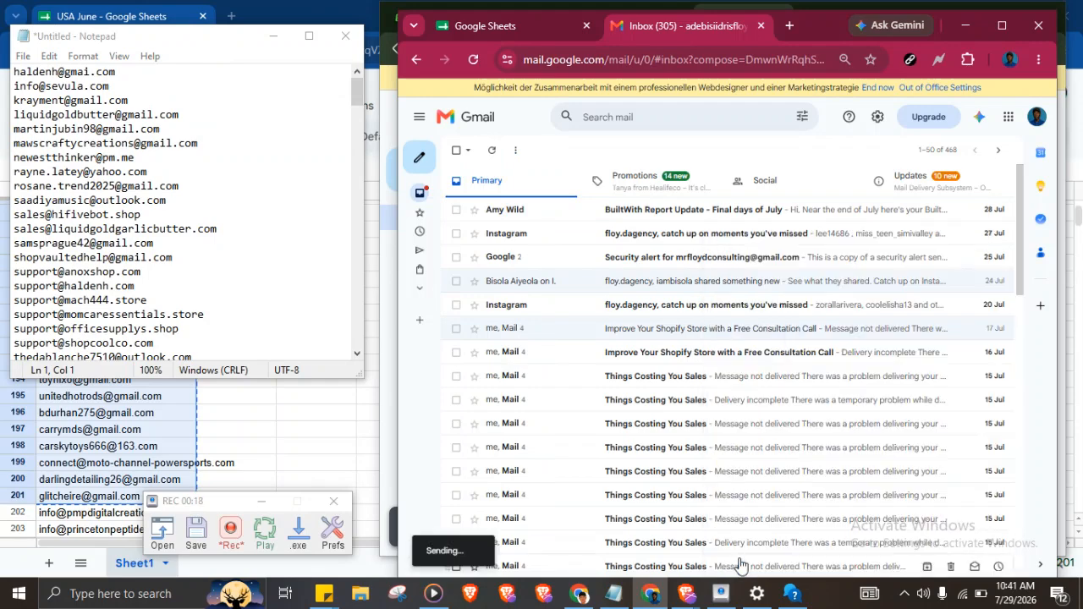
left_click(230, 533)
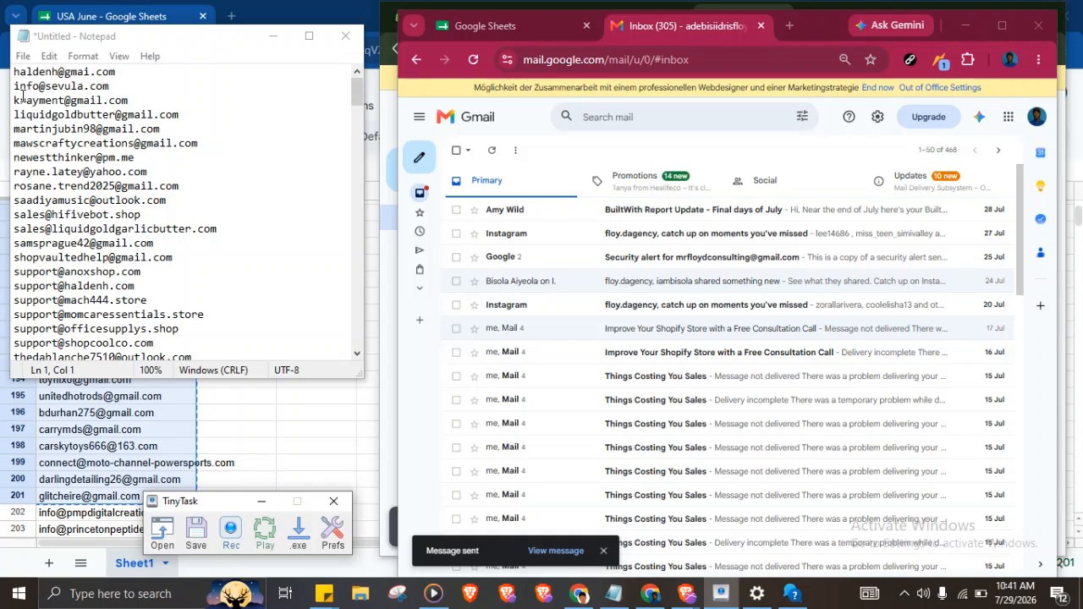
Play back the recorded macro so its first loop cuts the top Notepad address and sends it the autofilled Gmail message.
left_click(263, 543)
left_click_drag(14, 86, 16, 75)
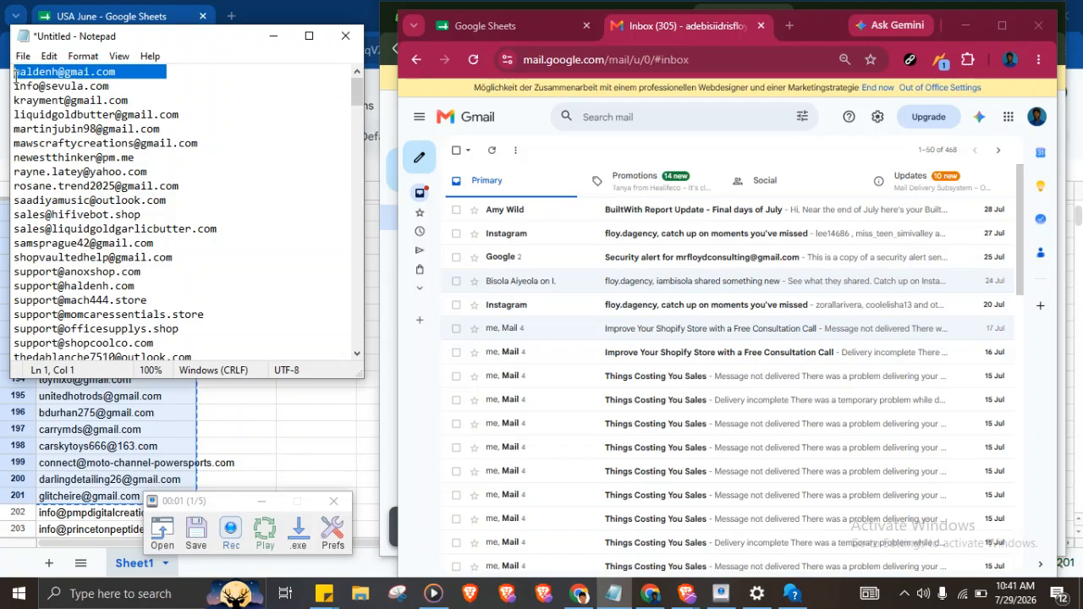
key("ctrl+x")
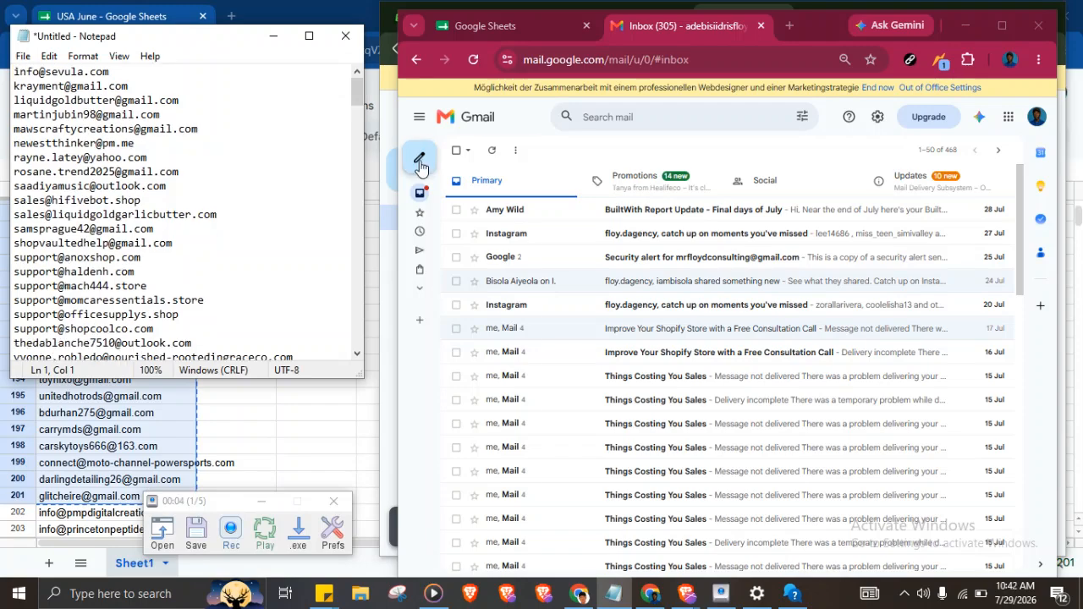
left_click(421, 163)
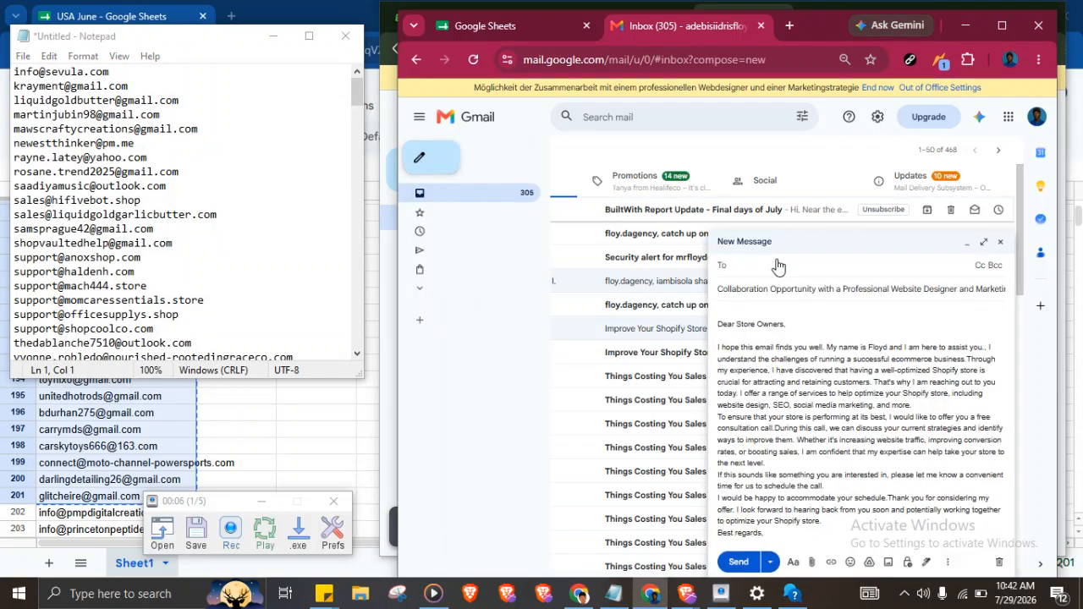
left_click(816, 268)
key("ctrl+v")
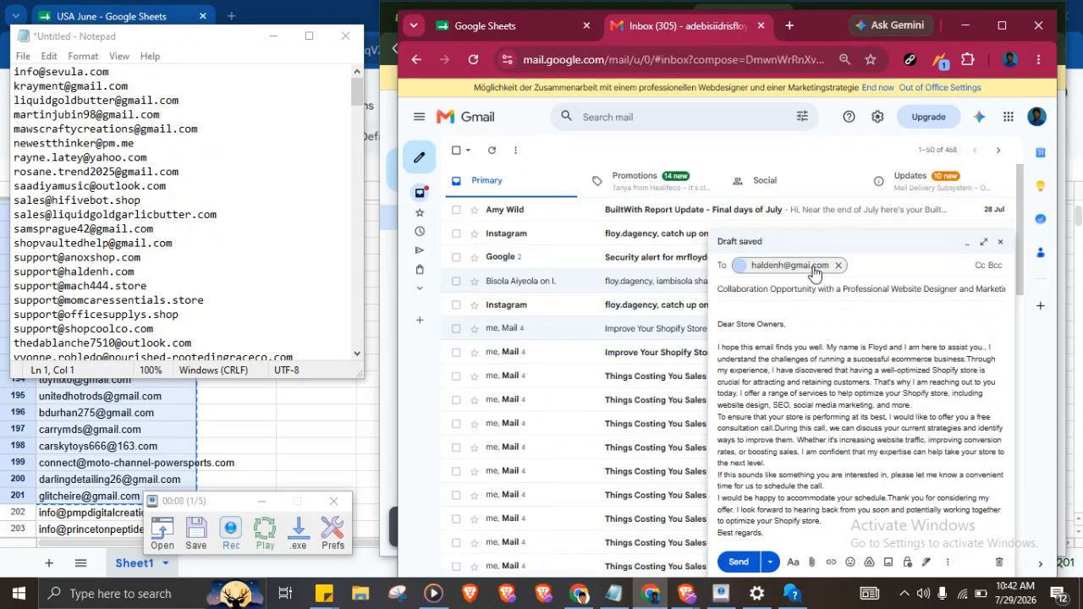
left_click(739, 564)
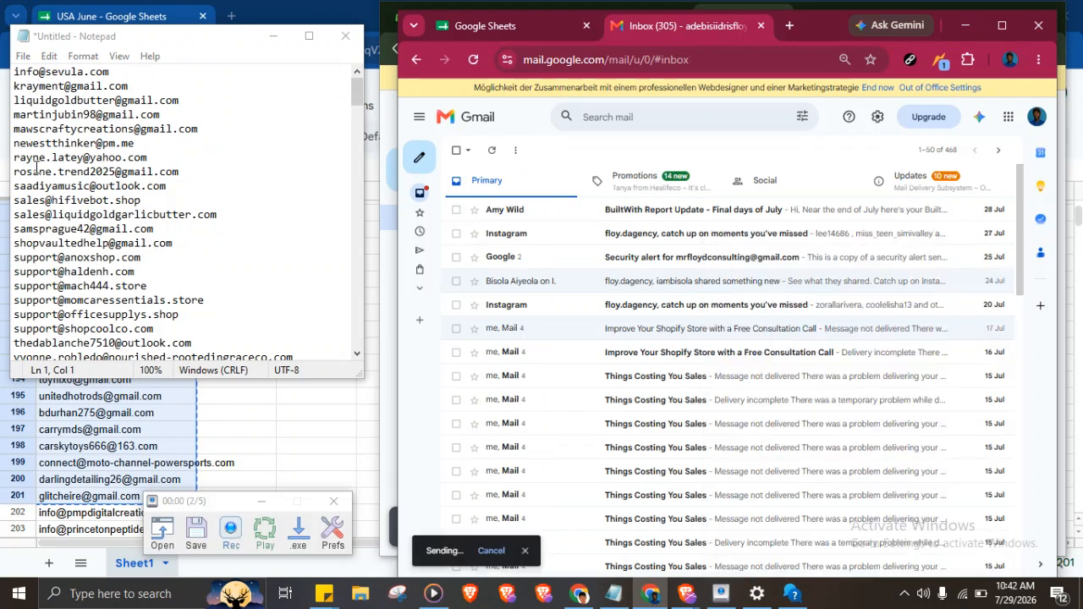
Run the macro's second loop, cutting the next Notepad address and e-mailing it the autofilled message.
triple_click(15, 72)
key("ctrl+x")
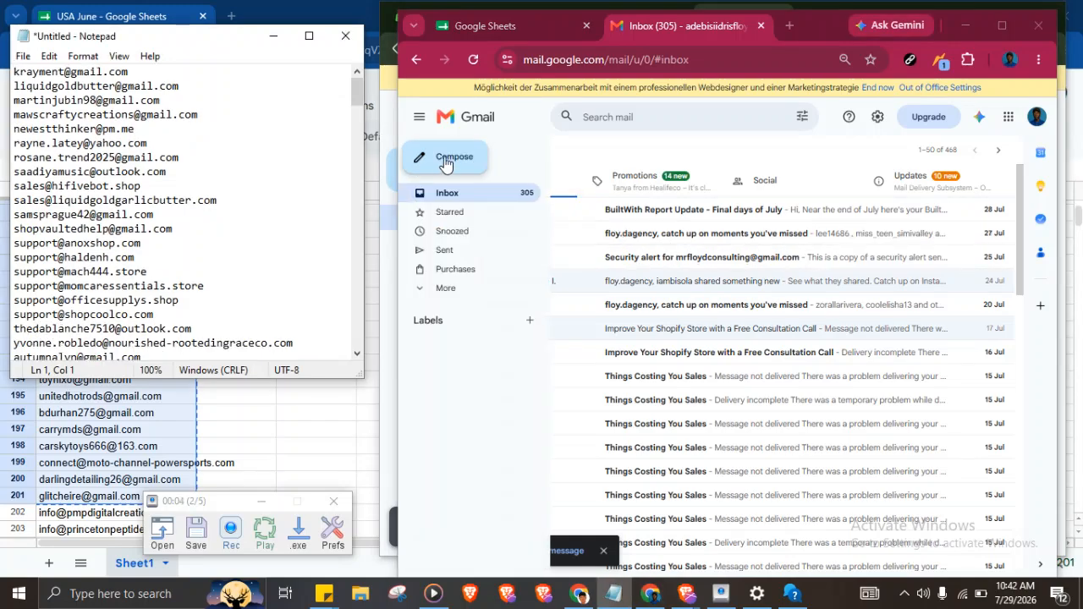
left_click(448, 161)
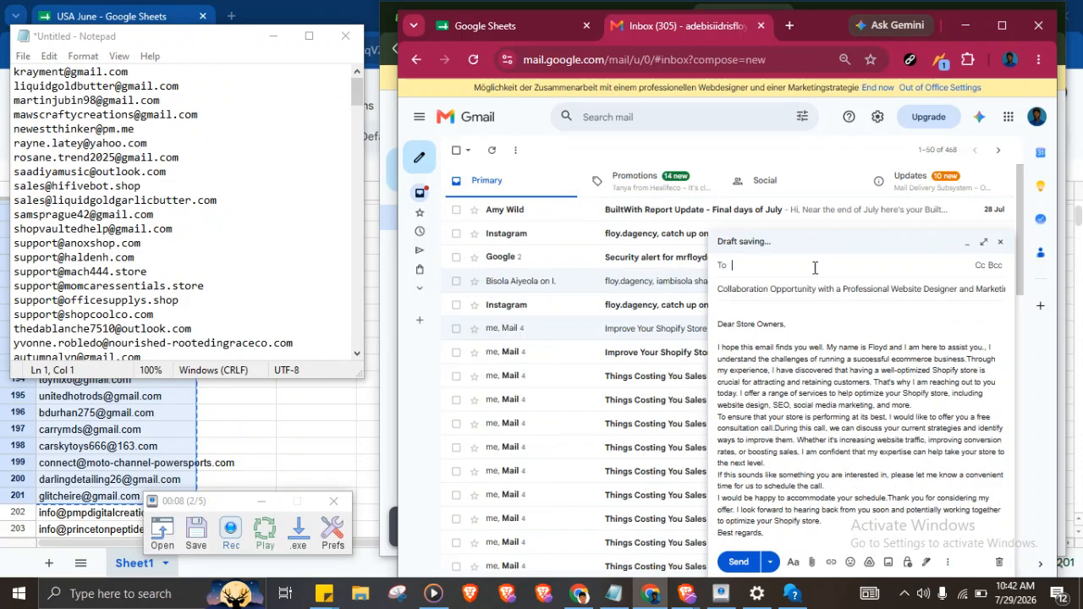
key("ctrl+v")
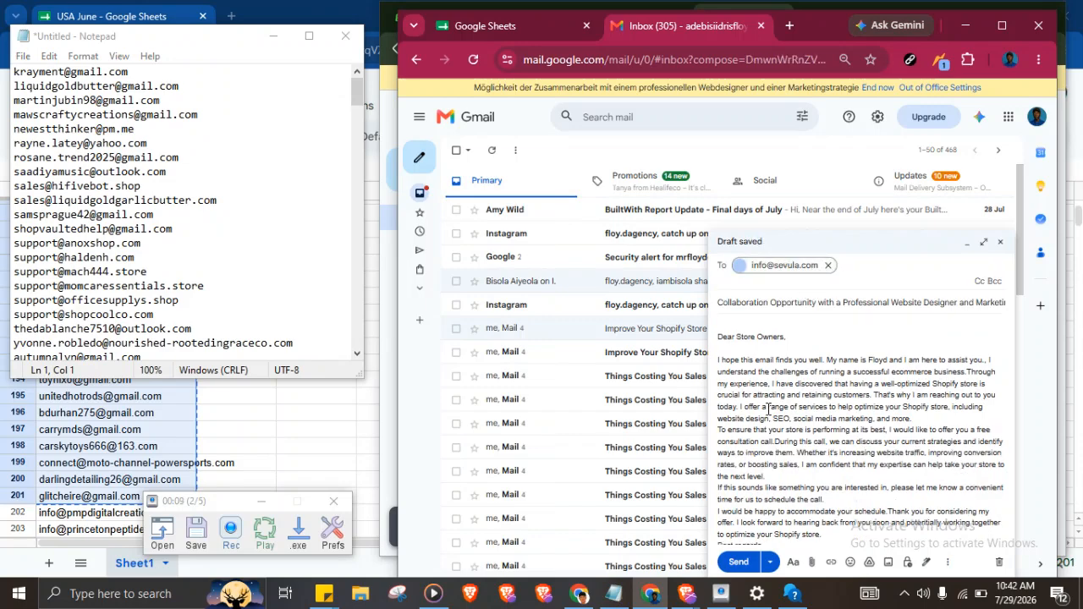
left_click(739, 563)
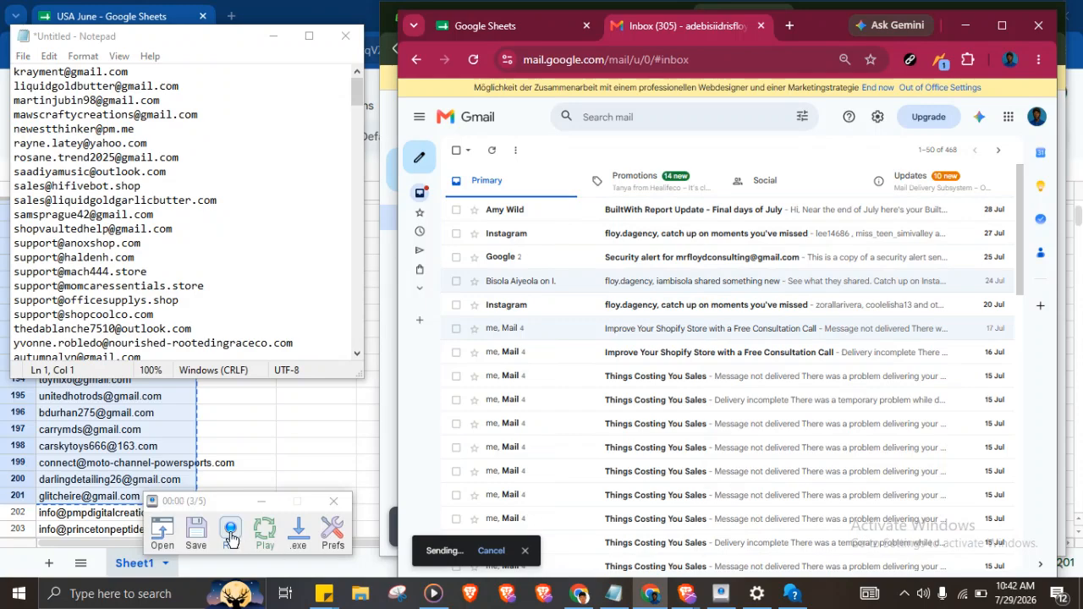
Run the macro's third loop, cutting the following address line and sending the collaboration message to it.
double_click(16, 71)
key("ctrl+x")
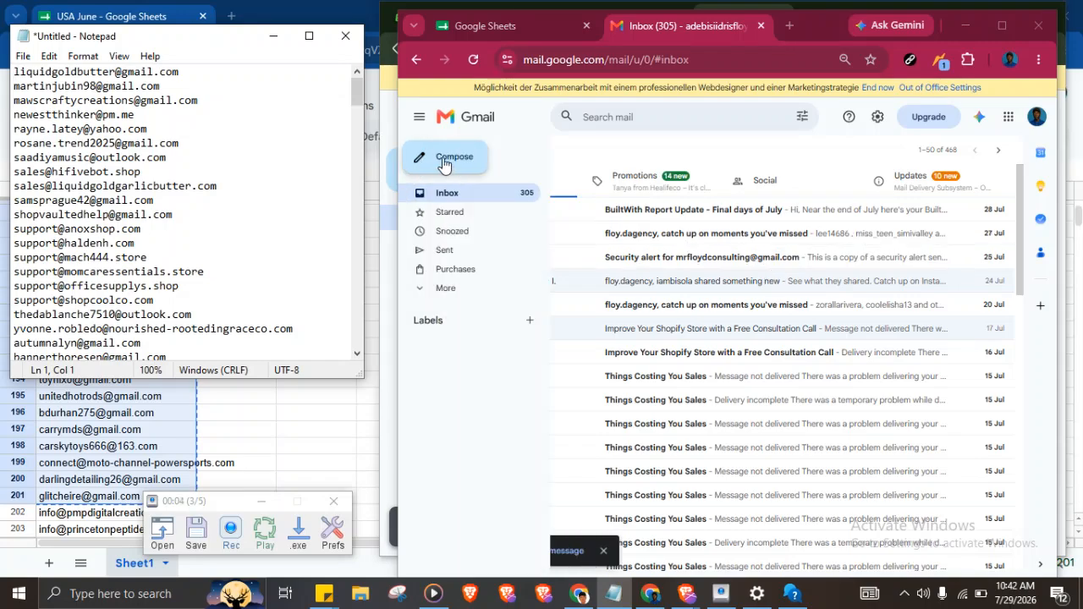
left_click(448, 161)
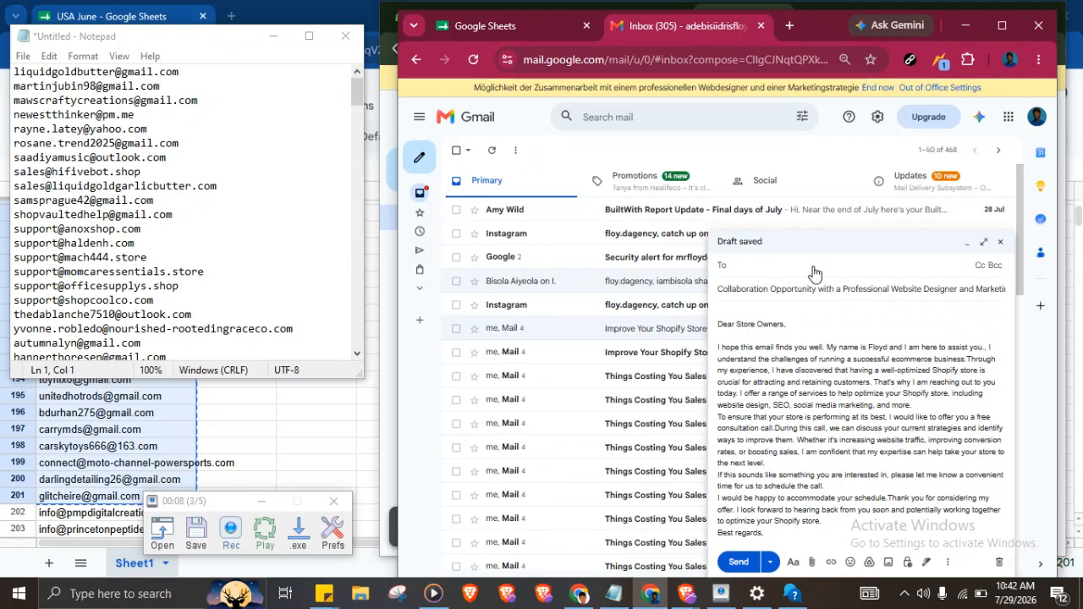
key("ctrl+v")
left_click(739, 563)
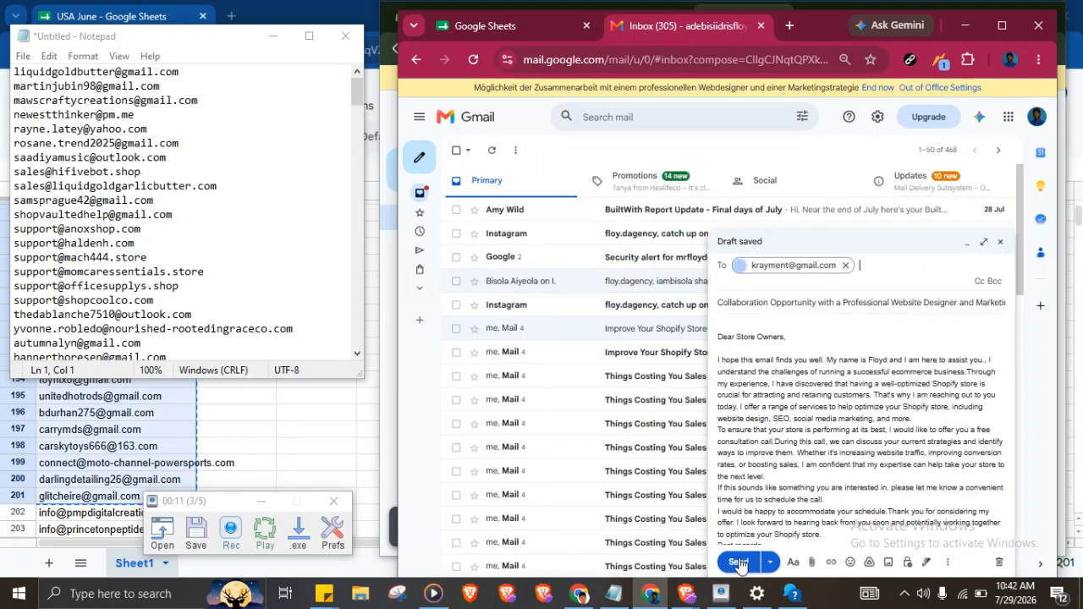
left_click(738, 563)
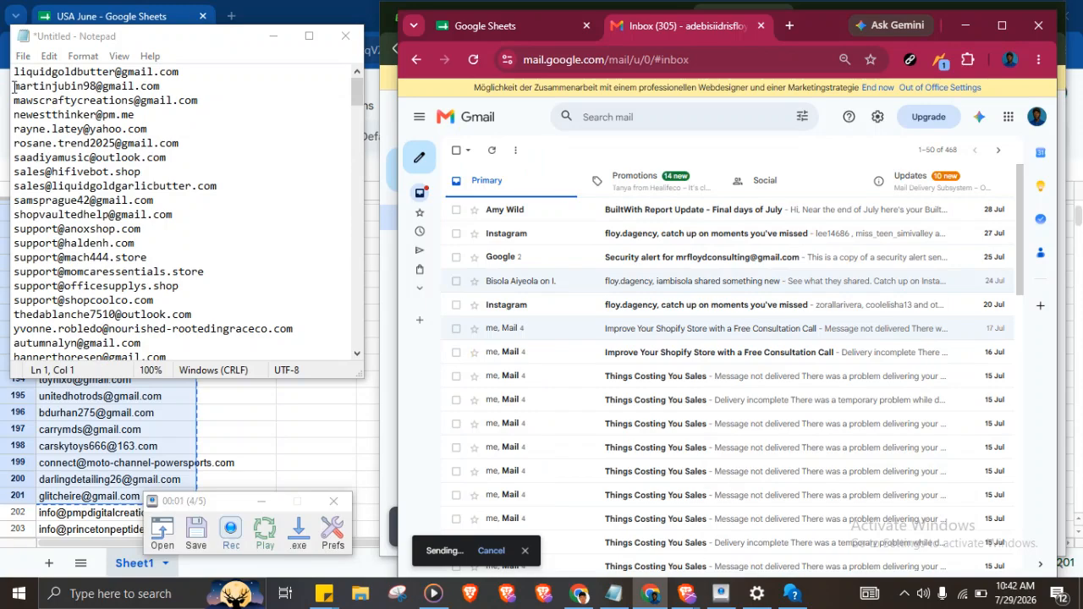
Run the macro's fourth loop, cutting the top address line and composing a new autofilled Gmail message.
left_click_drag(14, 88, 18, 66)
key("ctrl+x")
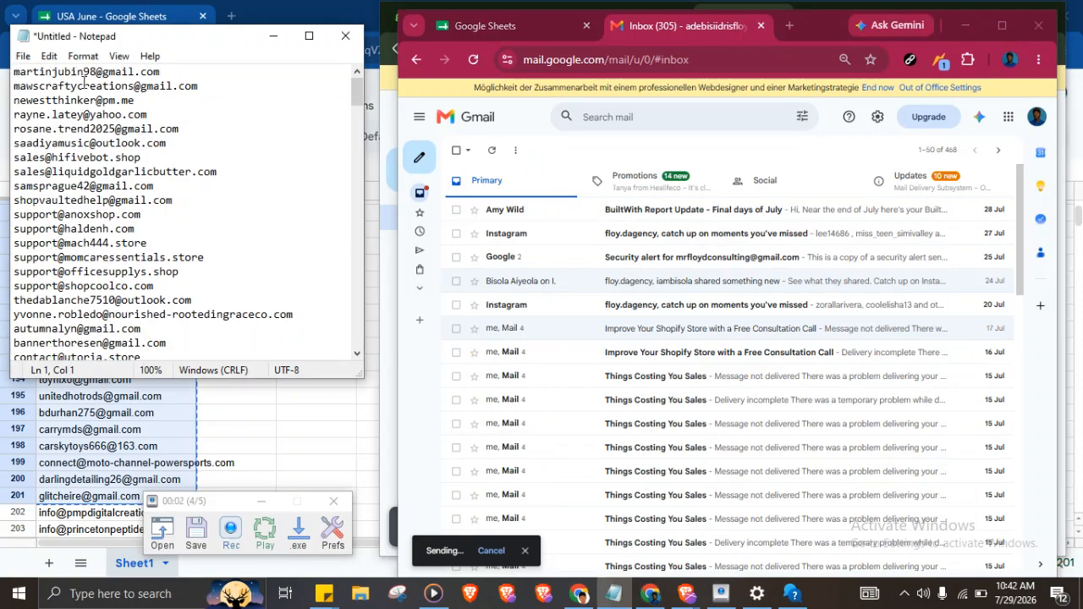
left_click(449, 163)
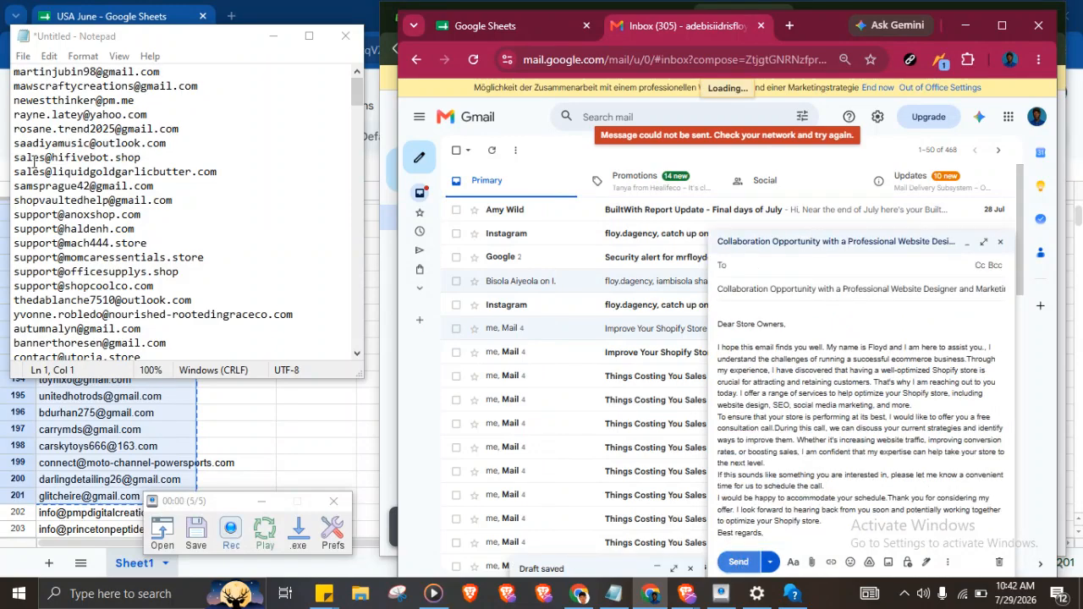
Run the macro's fifth and last loop, cutting the next address and trying to send it a new autofilled message.
double_click(14, 72)
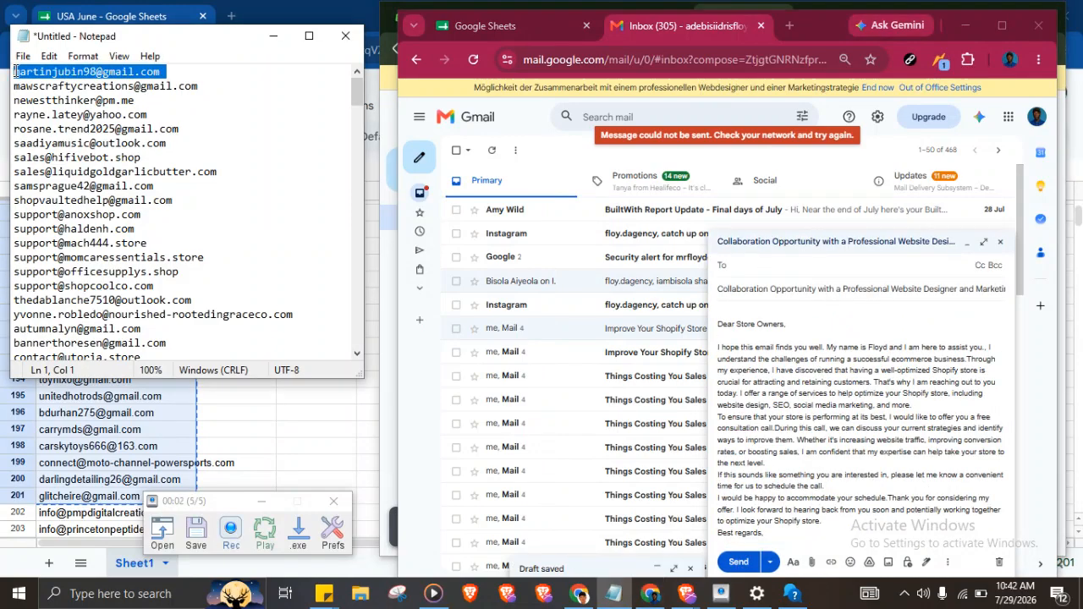
key("ctrl+x")
left_click(449, 160)
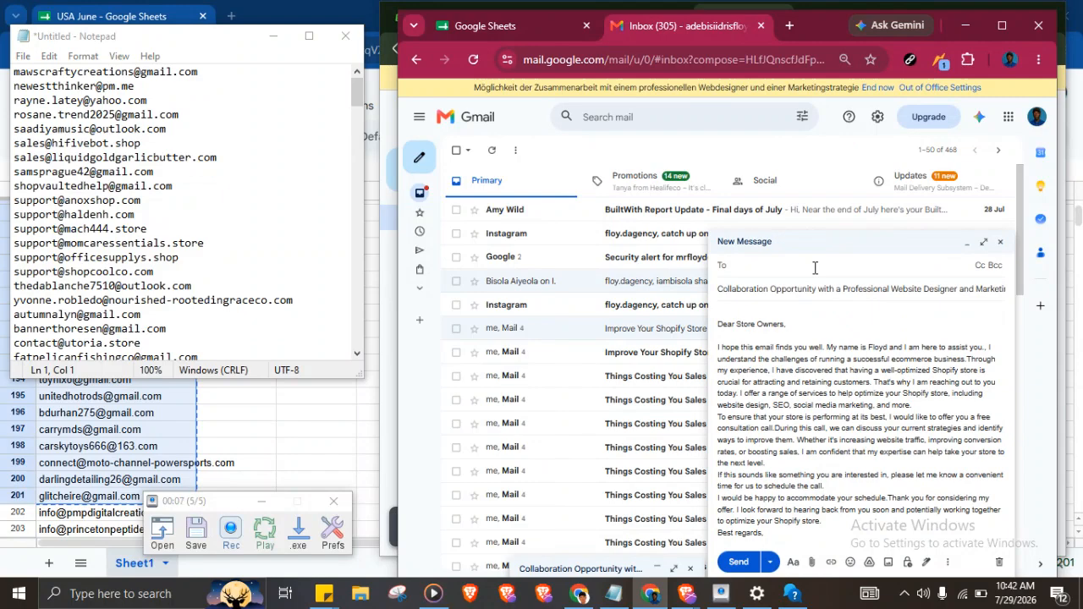
key("ctrl+v")
left_click(739, 563)
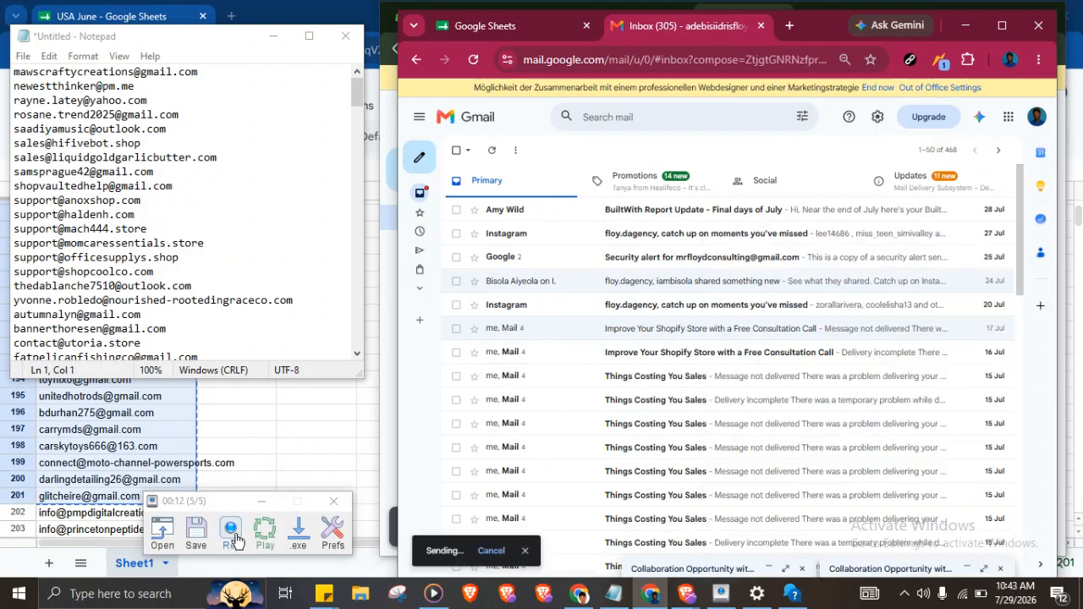
left_click(231, 539)
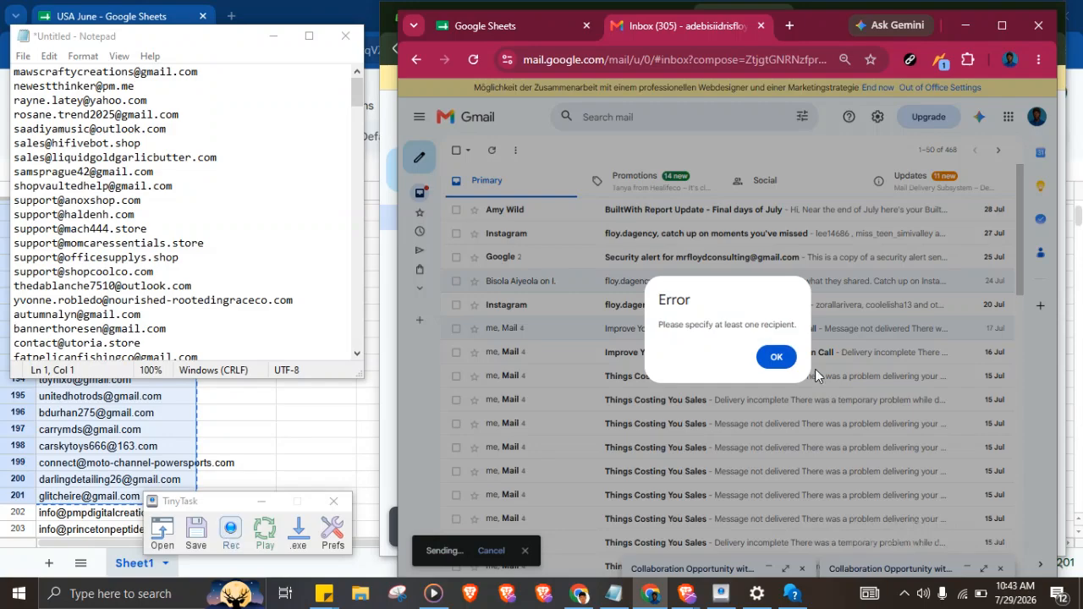
Dismiss the missing-recipient error and start a new TinyTask recording by cutting the top address line from the Notepad list.
left_click(776, 359)
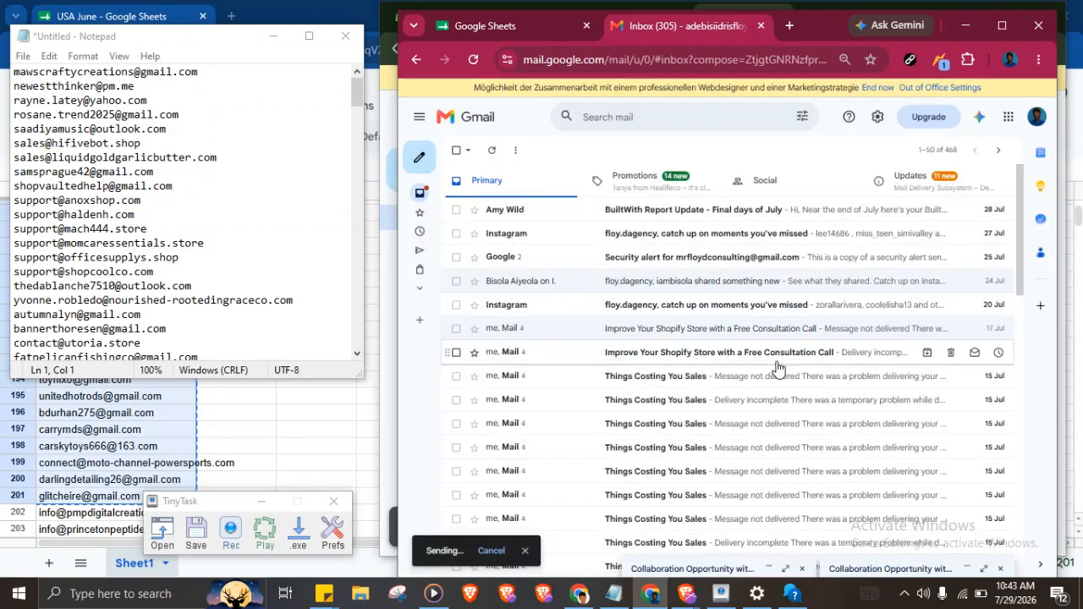
left_click(235, 537)
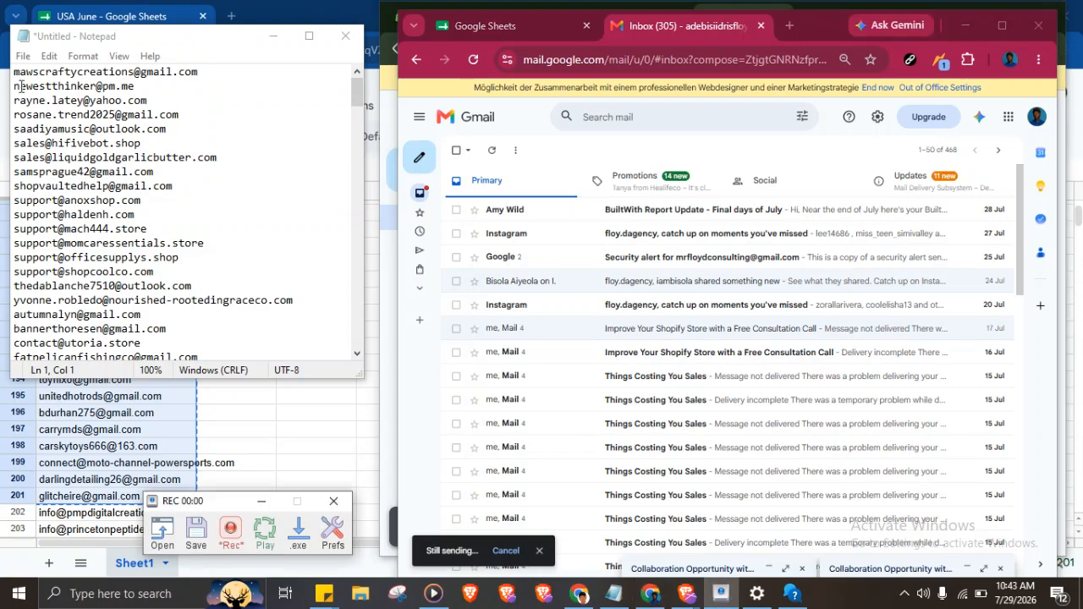
left_click_drag(15, 86, 15, 71)
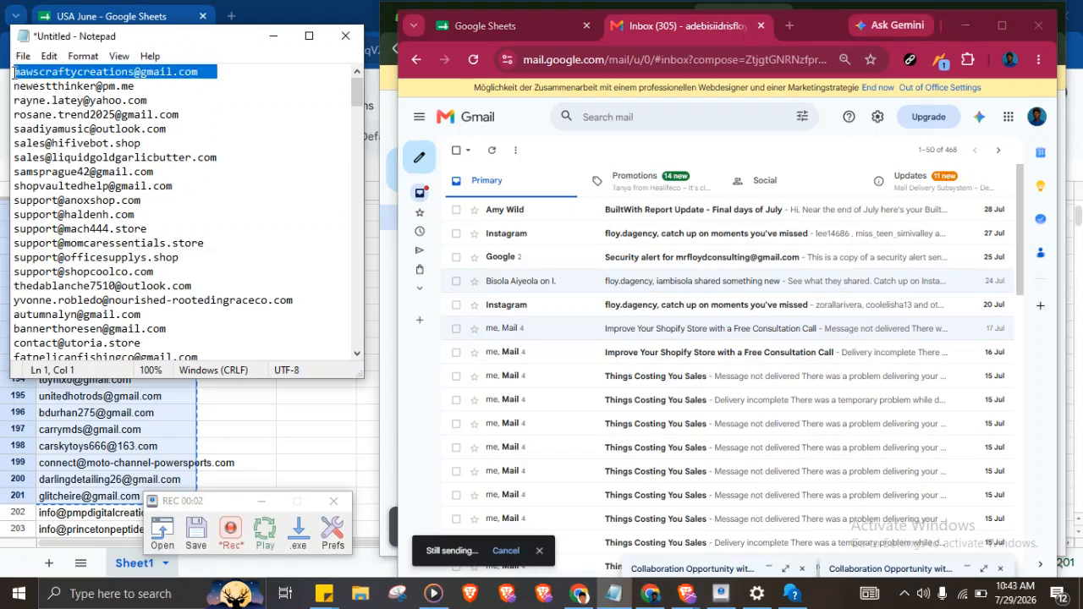
key("ctrl+x")
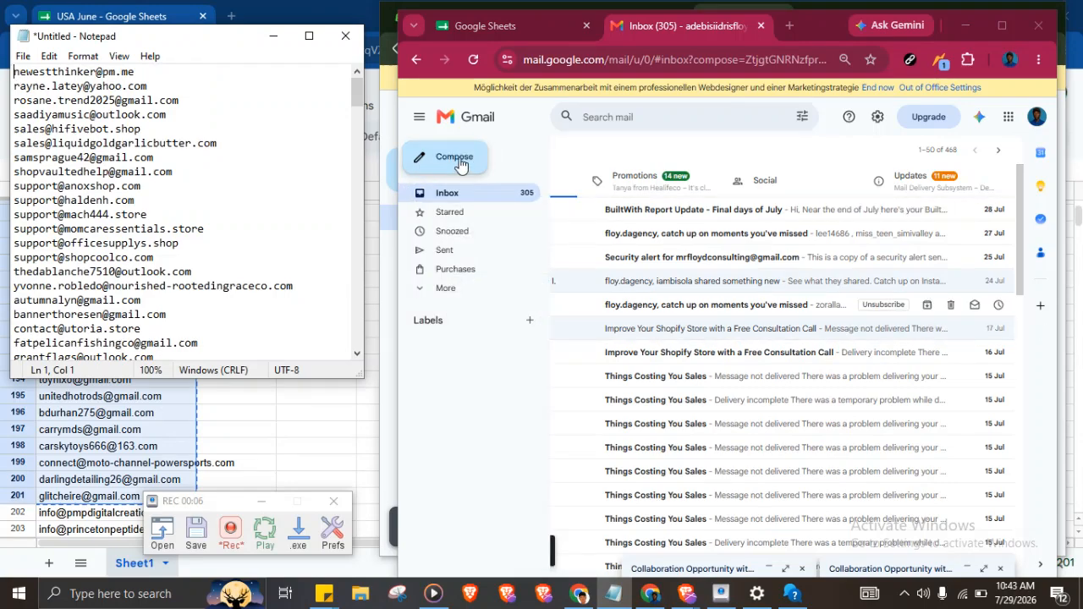
Send the cut address a new autofilled Gmail message and stop the macro recording.
left_click(459, 163)
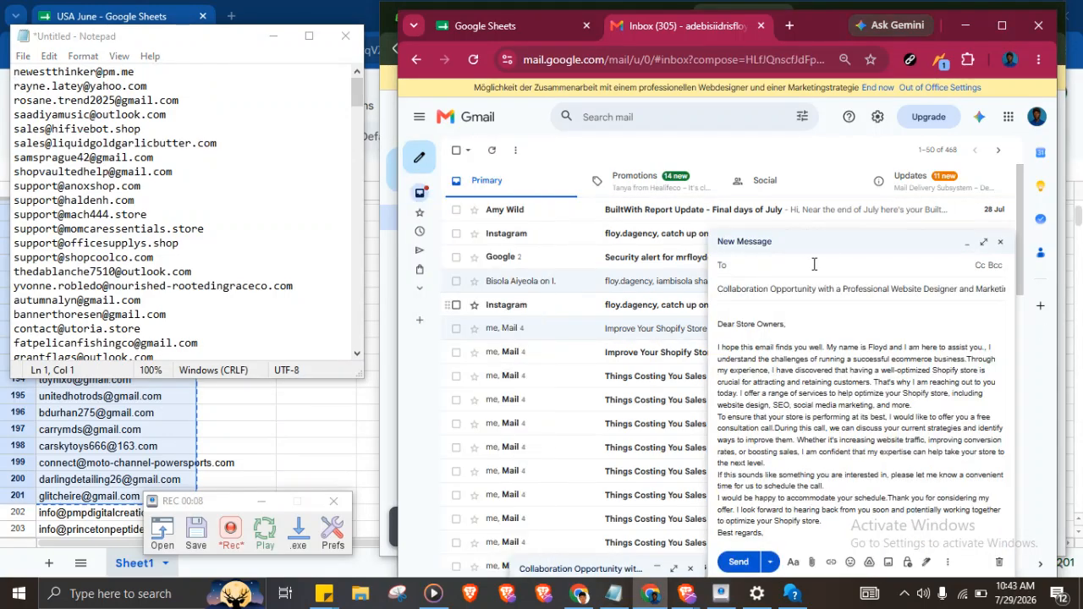
key("ctrl+v")
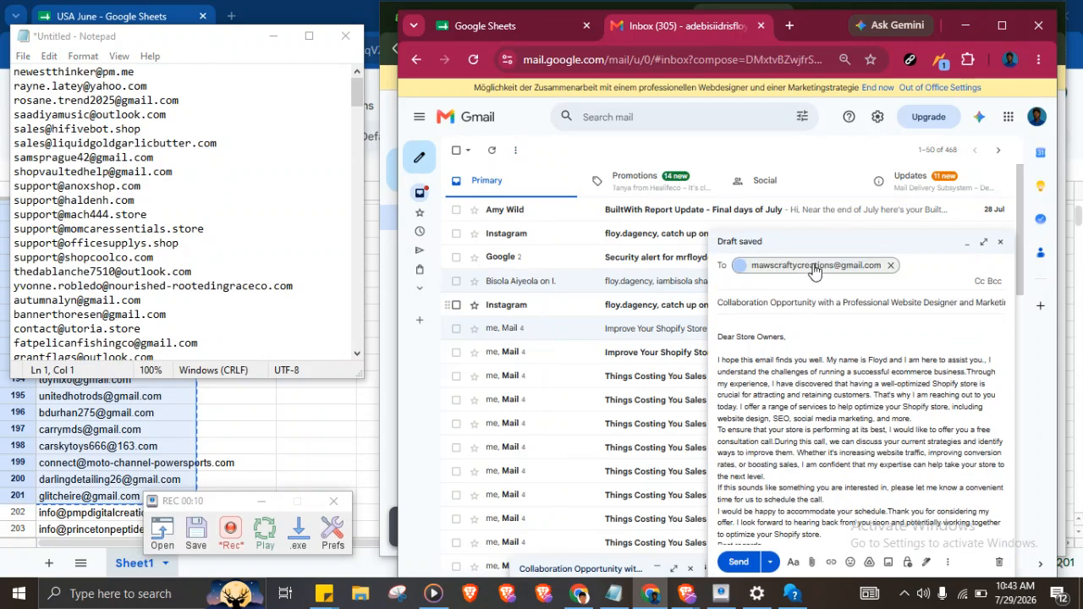
left_click(738, 563)
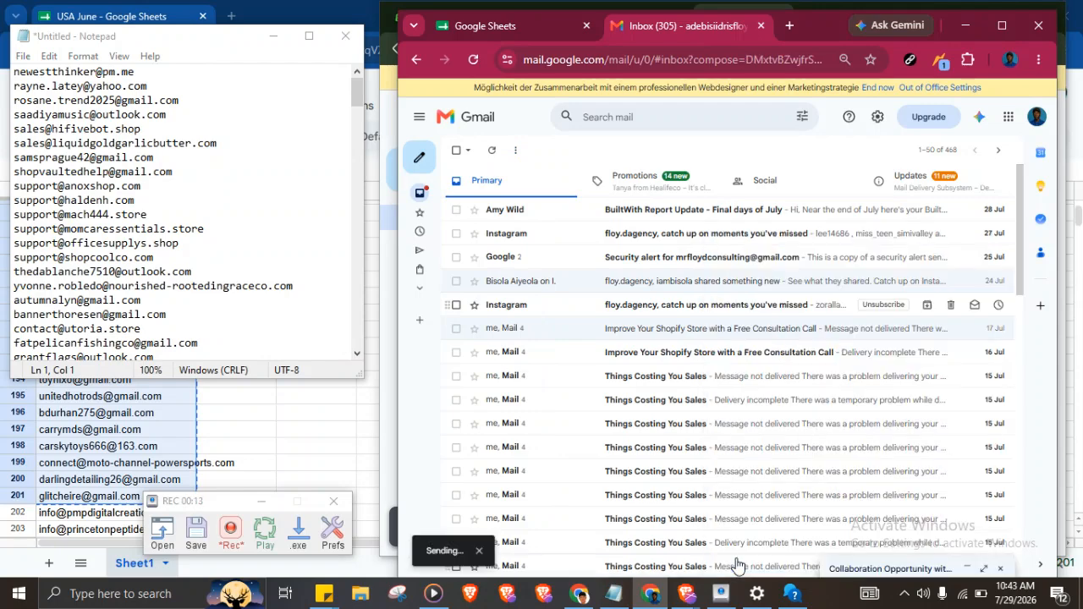
left_click(229, 532)
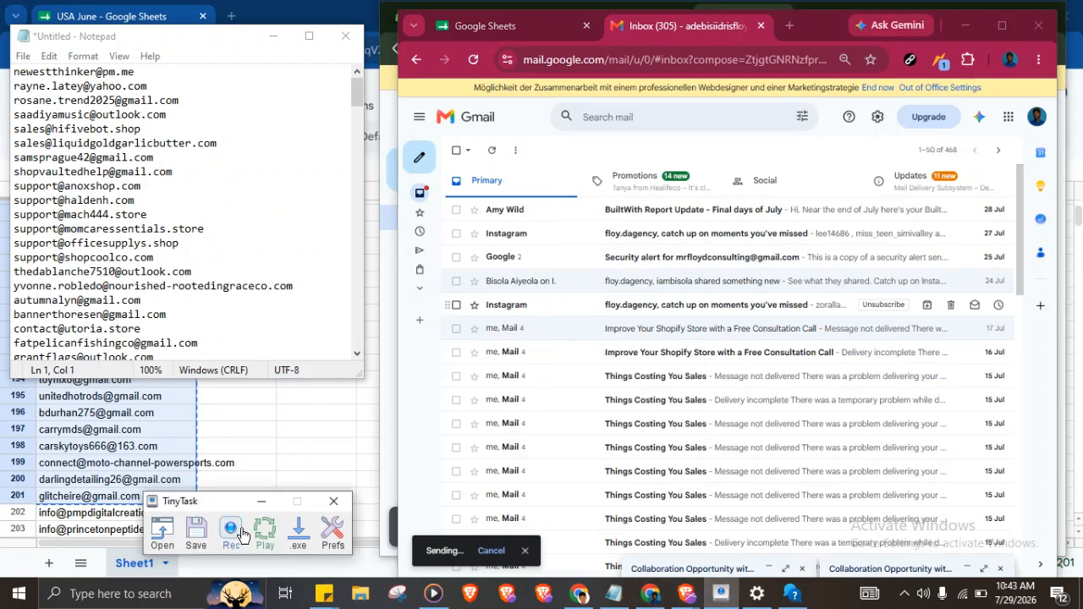
Check TinyTask's playback speed and loop options, and bring the USA June spreadsheet window to the front.
left_click(334, 531)
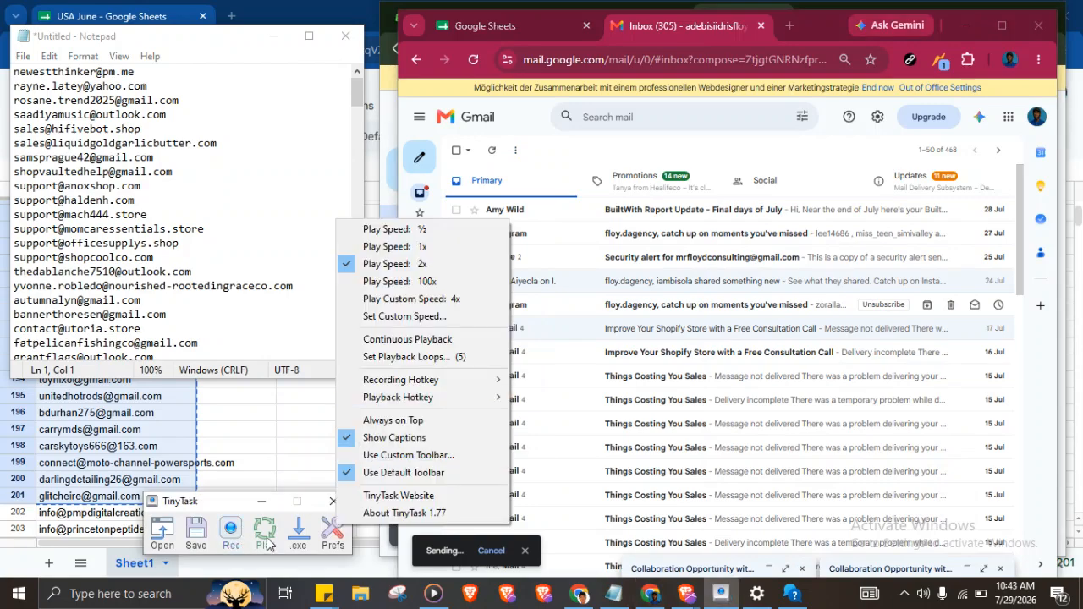
left_click(272, 482)
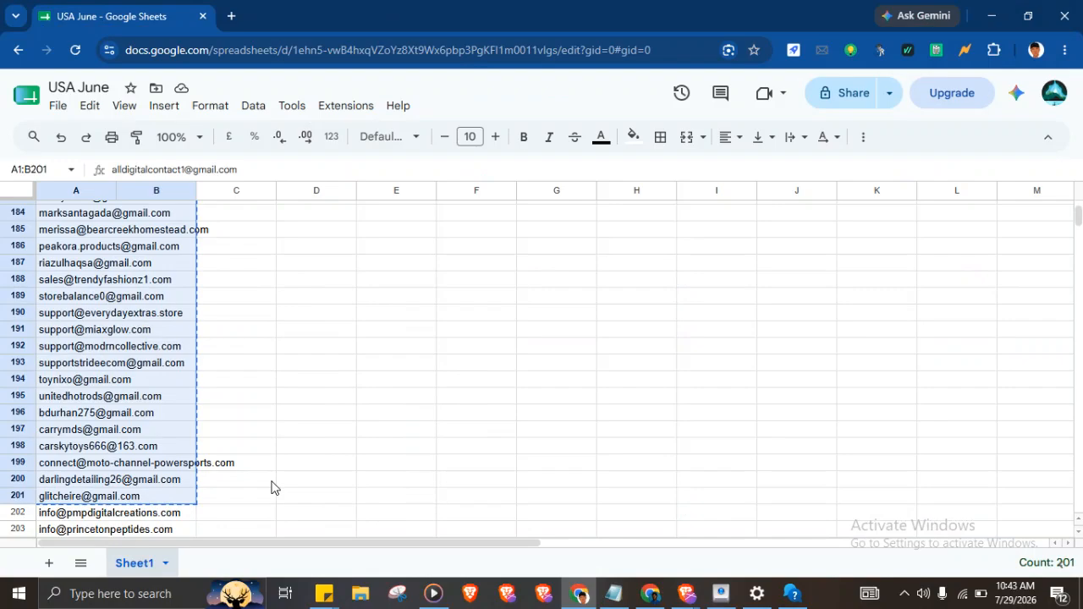
left_click(272, 482)
Look through the Chrome profile list and the installed extensions, and switch to the Brave window with the Gmail mailbox.
left_click(1035, 49)
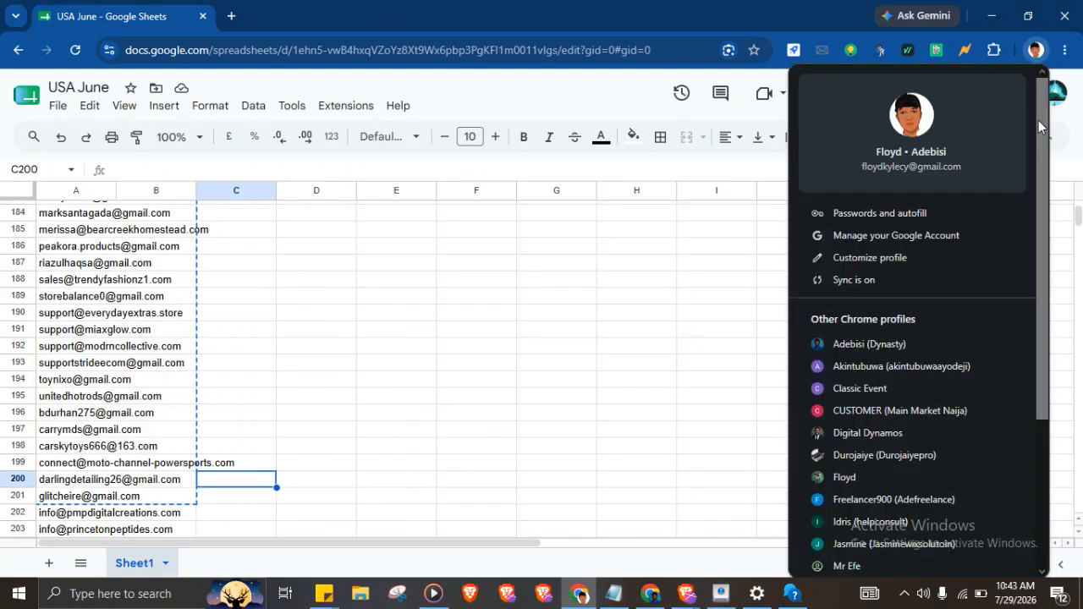
left_click_drag(1042, 130, 1030, 176)
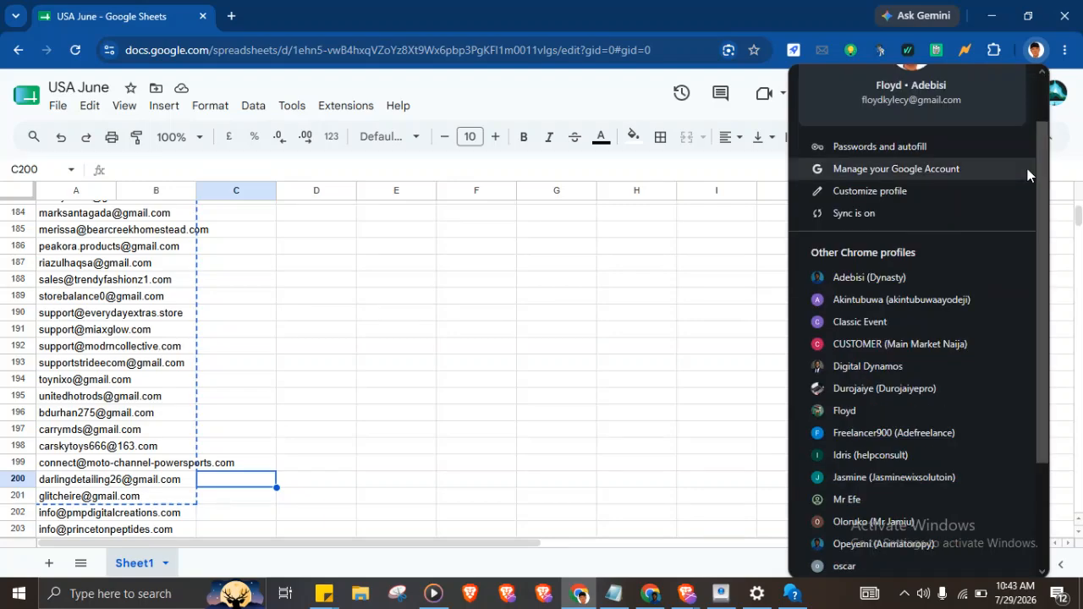
left_click(993, 50)
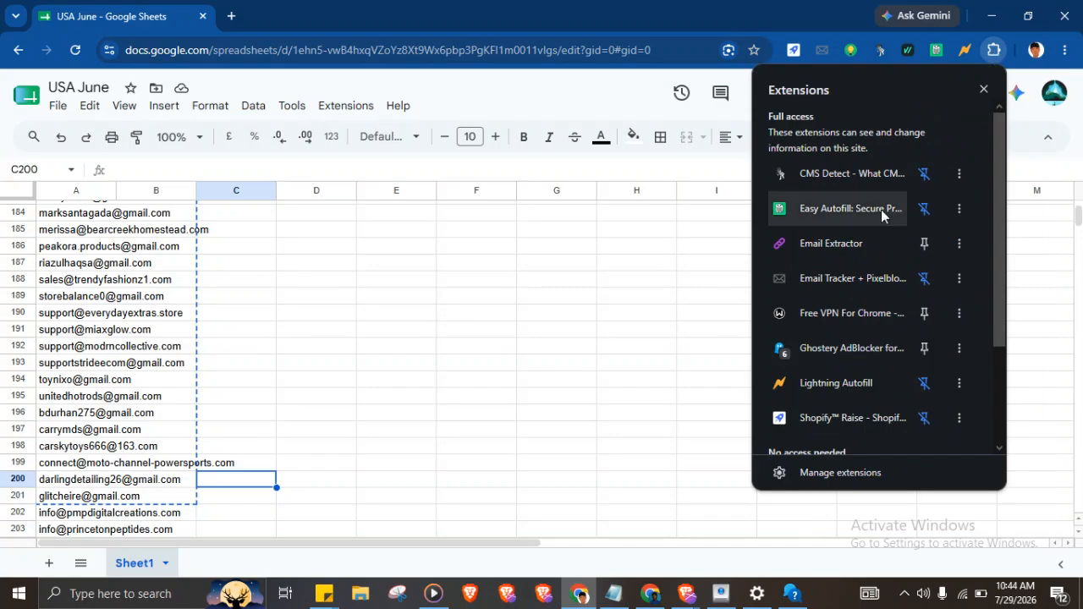
left_click(582, 115)
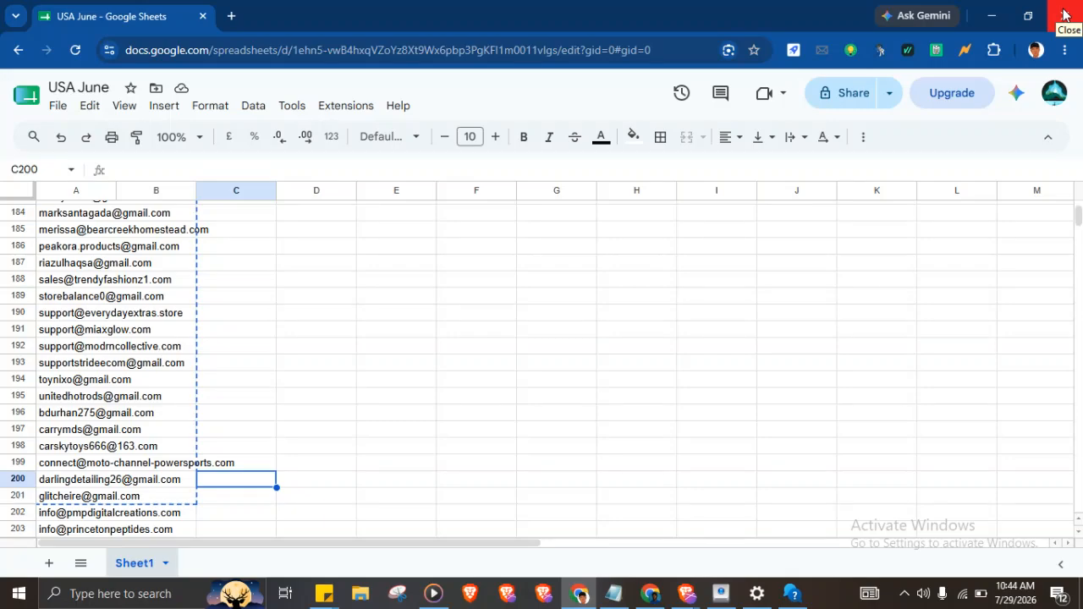
left_click(688, 595)
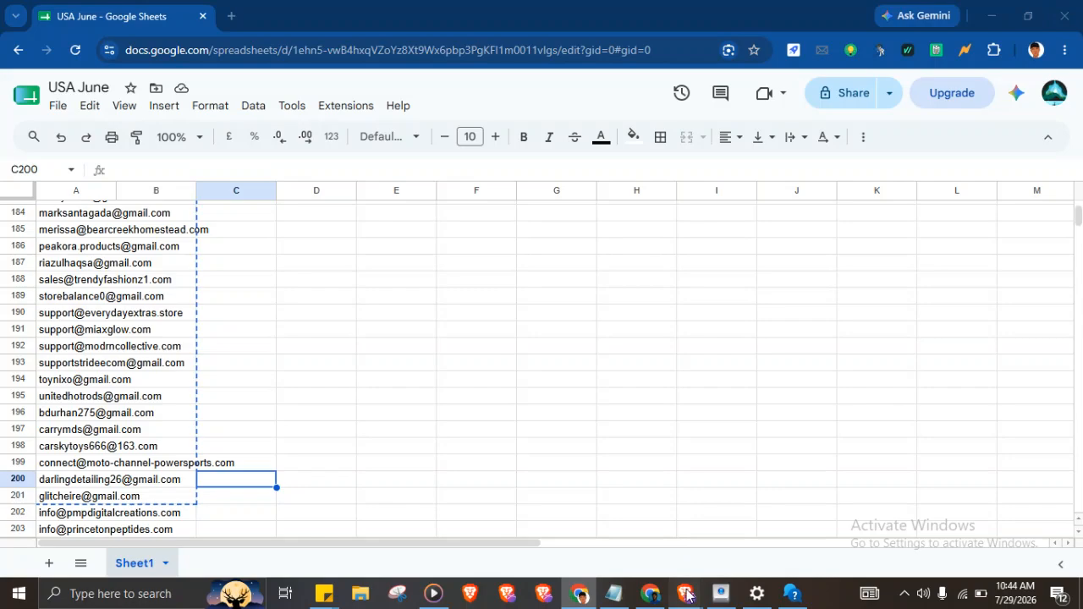
left_click(687, 594)
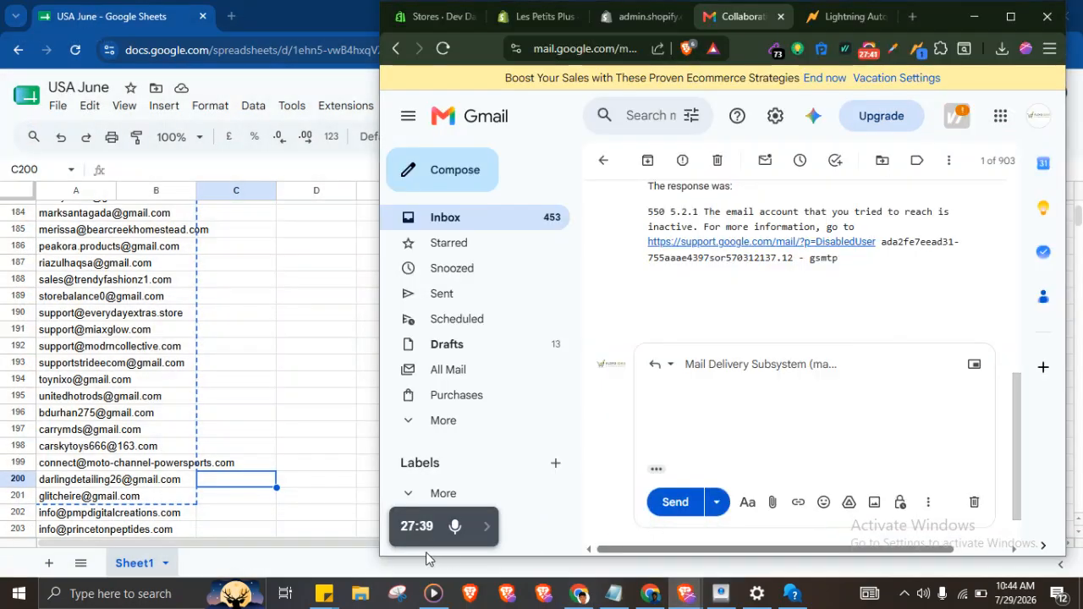